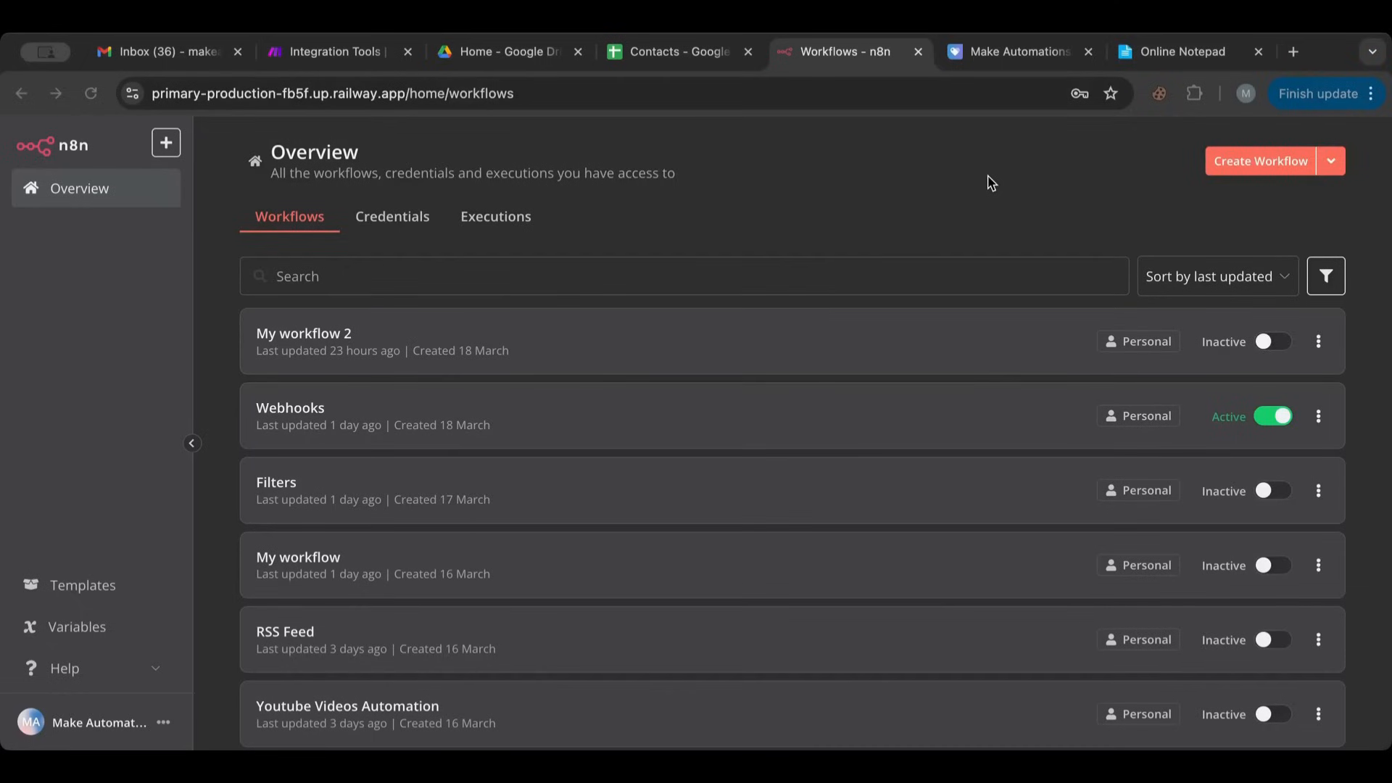
left_click(1000, 69)
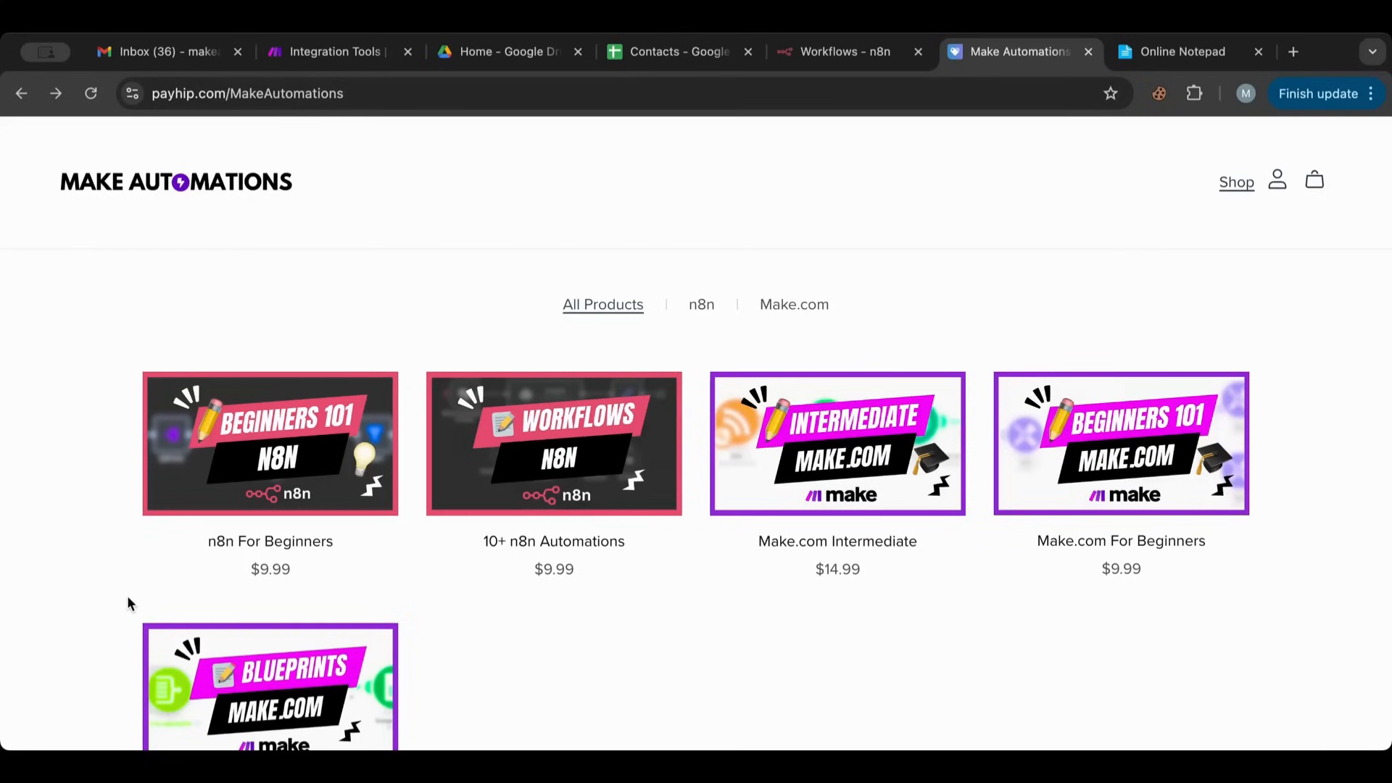
scroll(128, 598, "down", 2)
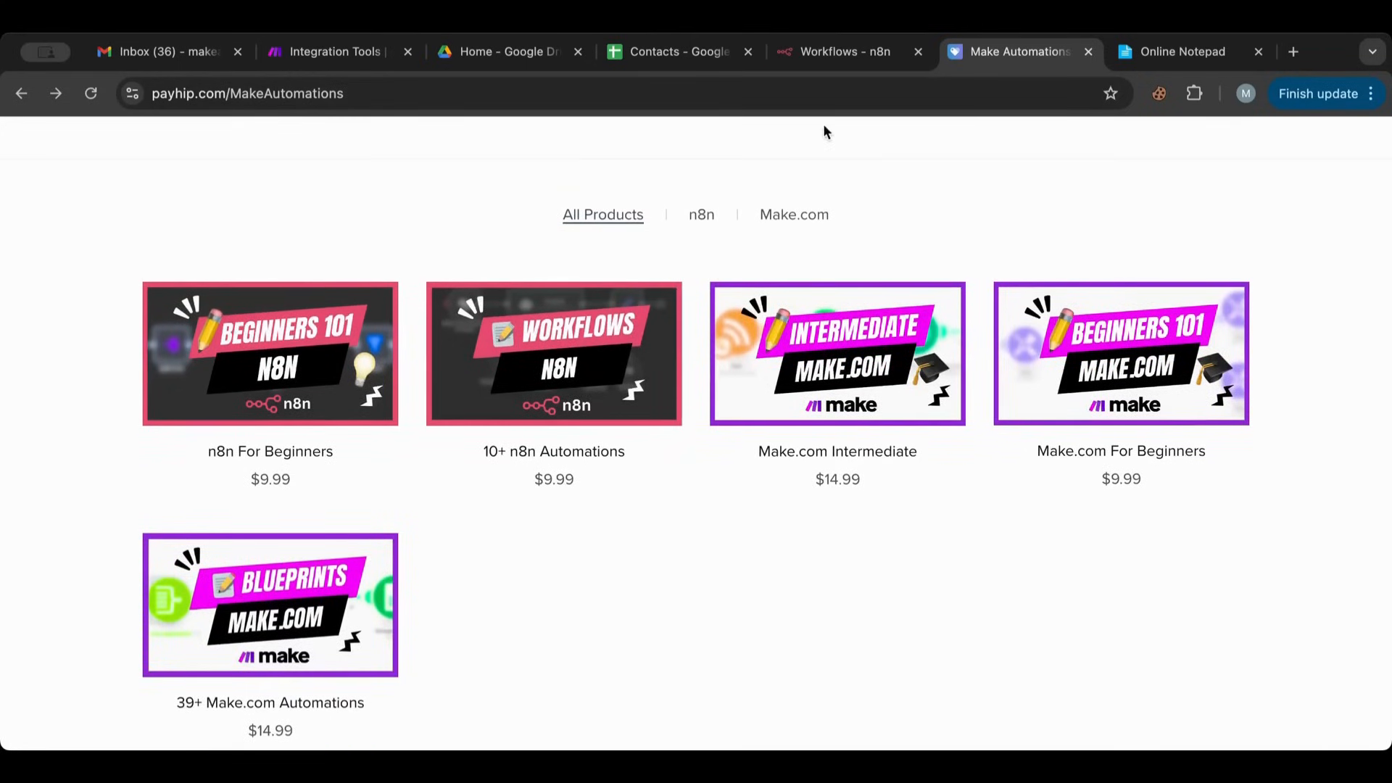
left_click(834, 55)
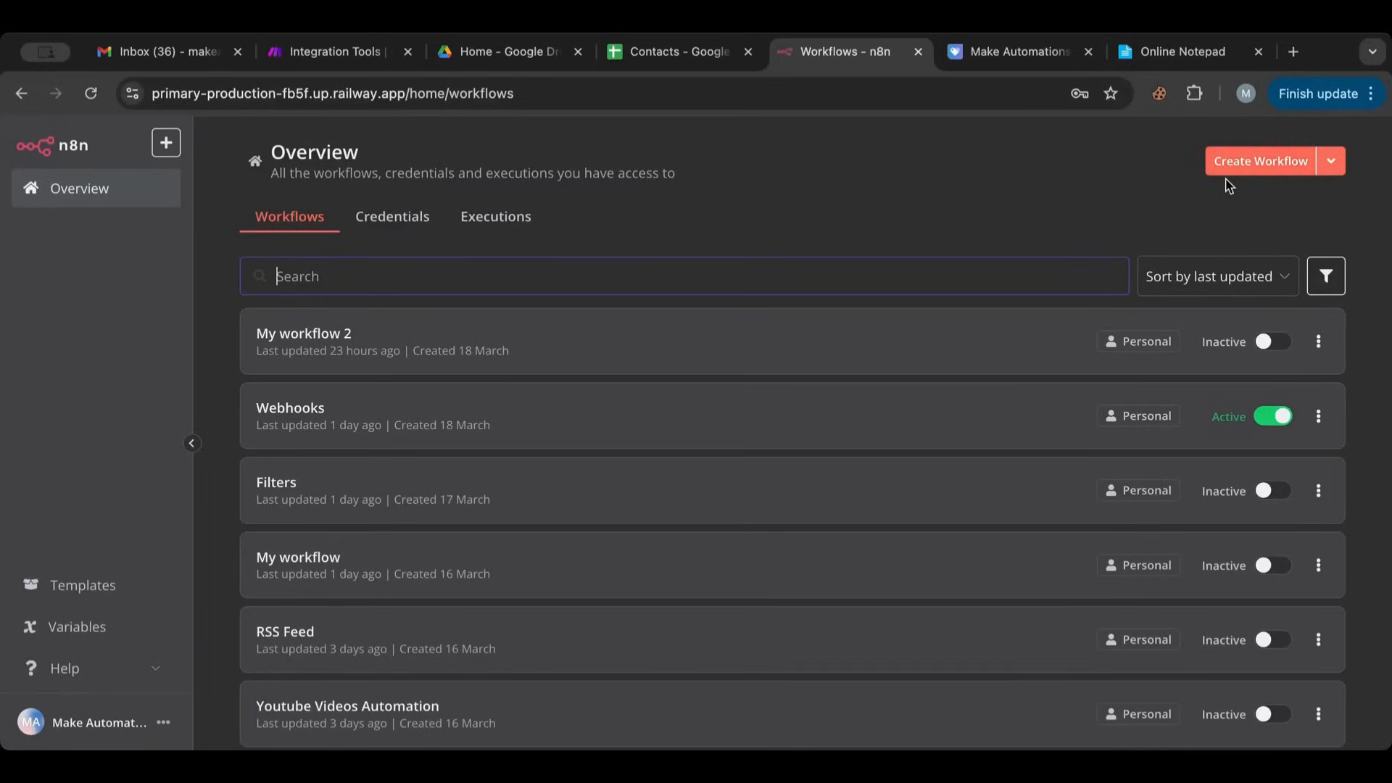
- Create a new workflow, add a manual trigger as its first step, and move the trigger node toward the canvas's left side
left_click(1250, 164)
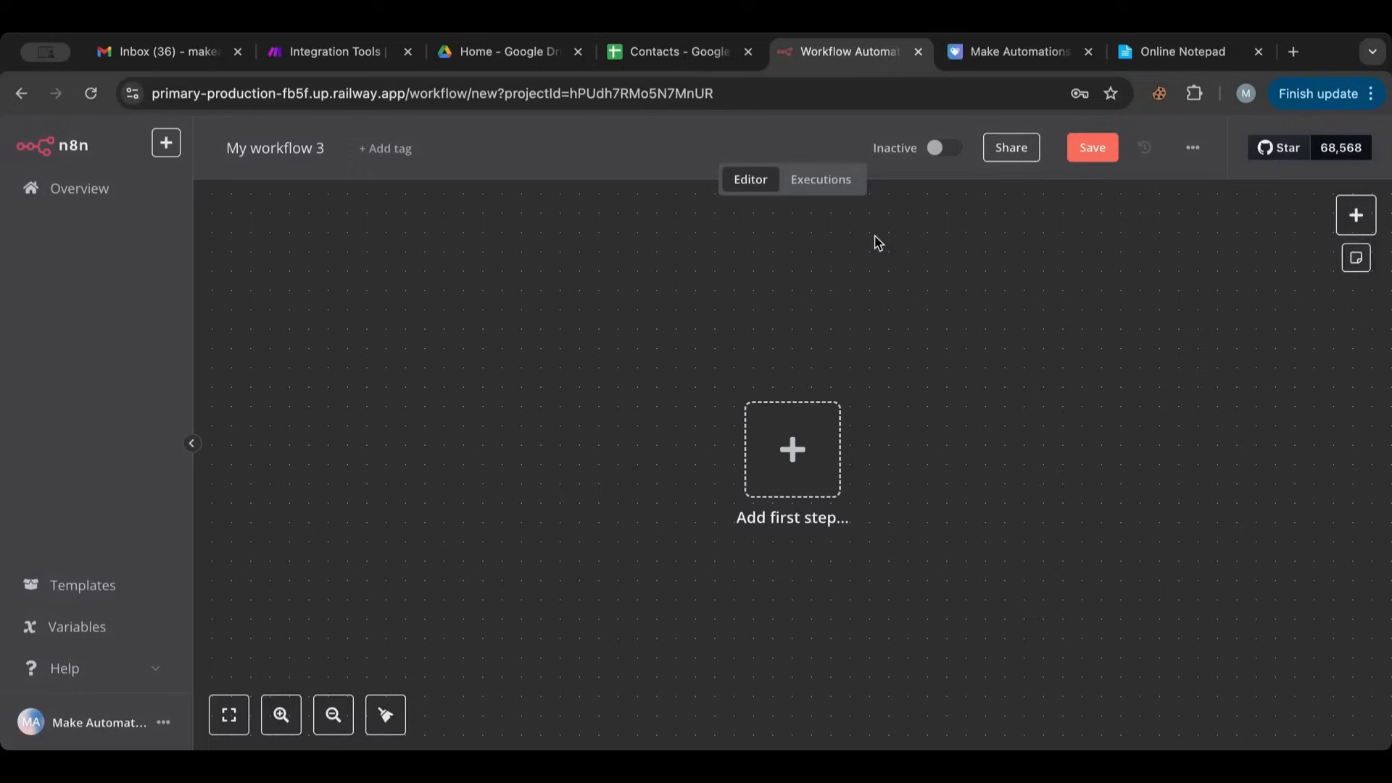
left_click_drag(806, 456, 713, 439)
left_click(712, 439)
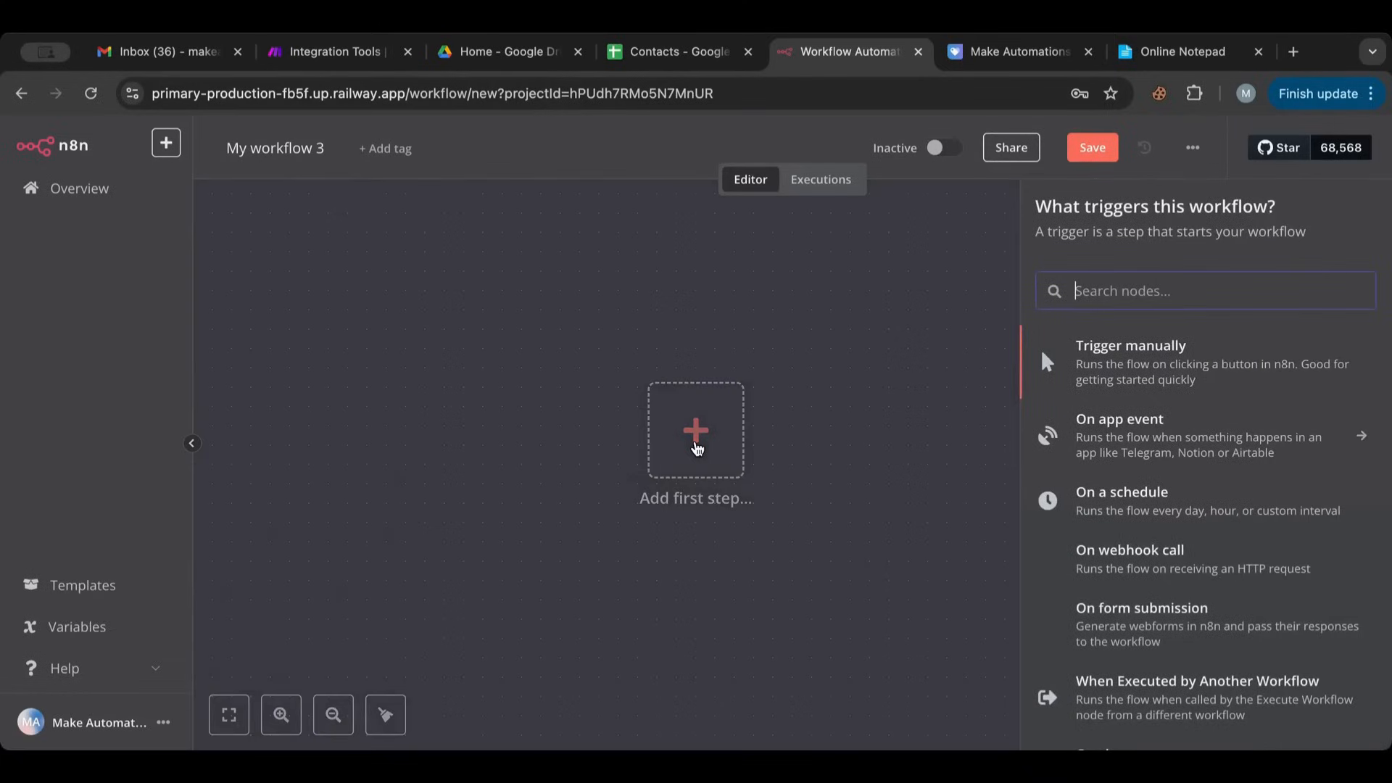
scroll(1160, 445, "down", 3)
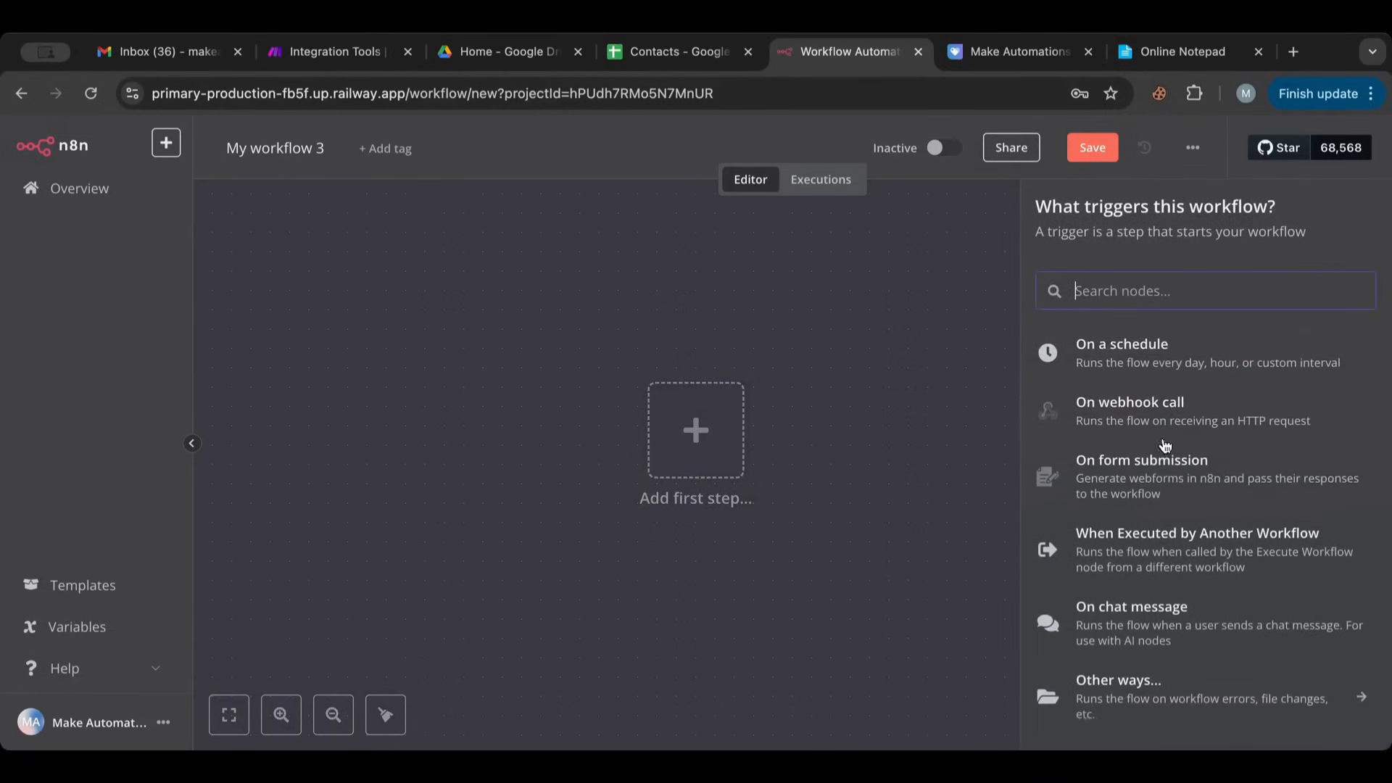
scroll(1160, 445, "up", 3)
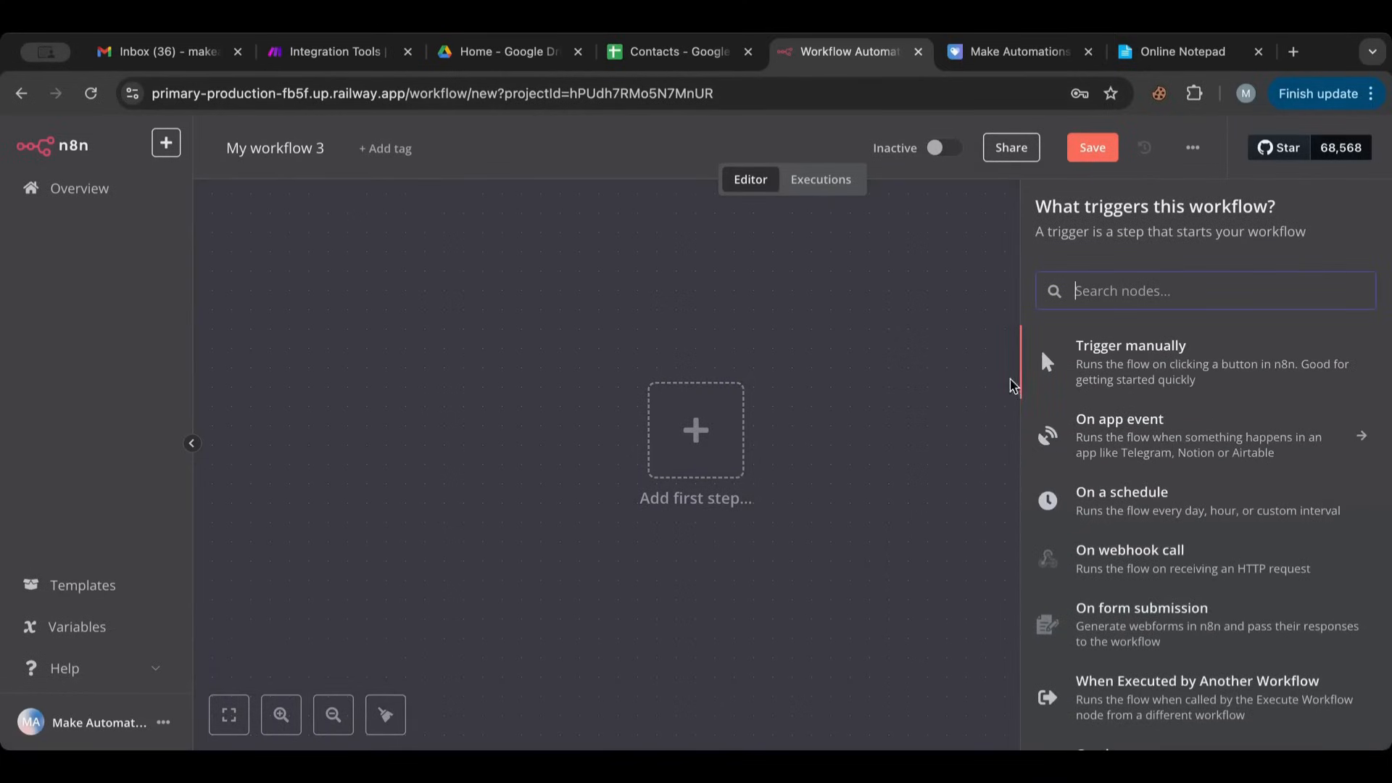
left_click(1124, 363)
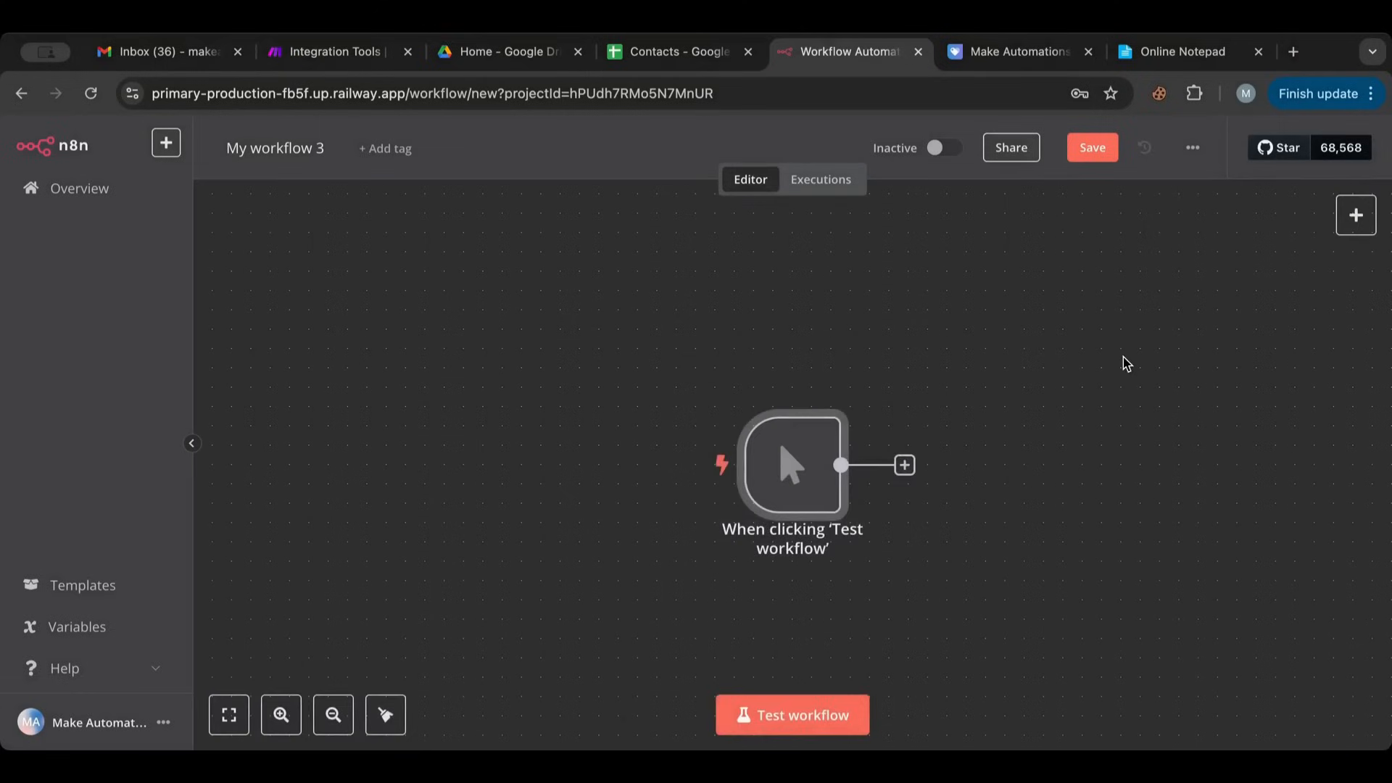
left_click_drag(784, 481, 435, 419)
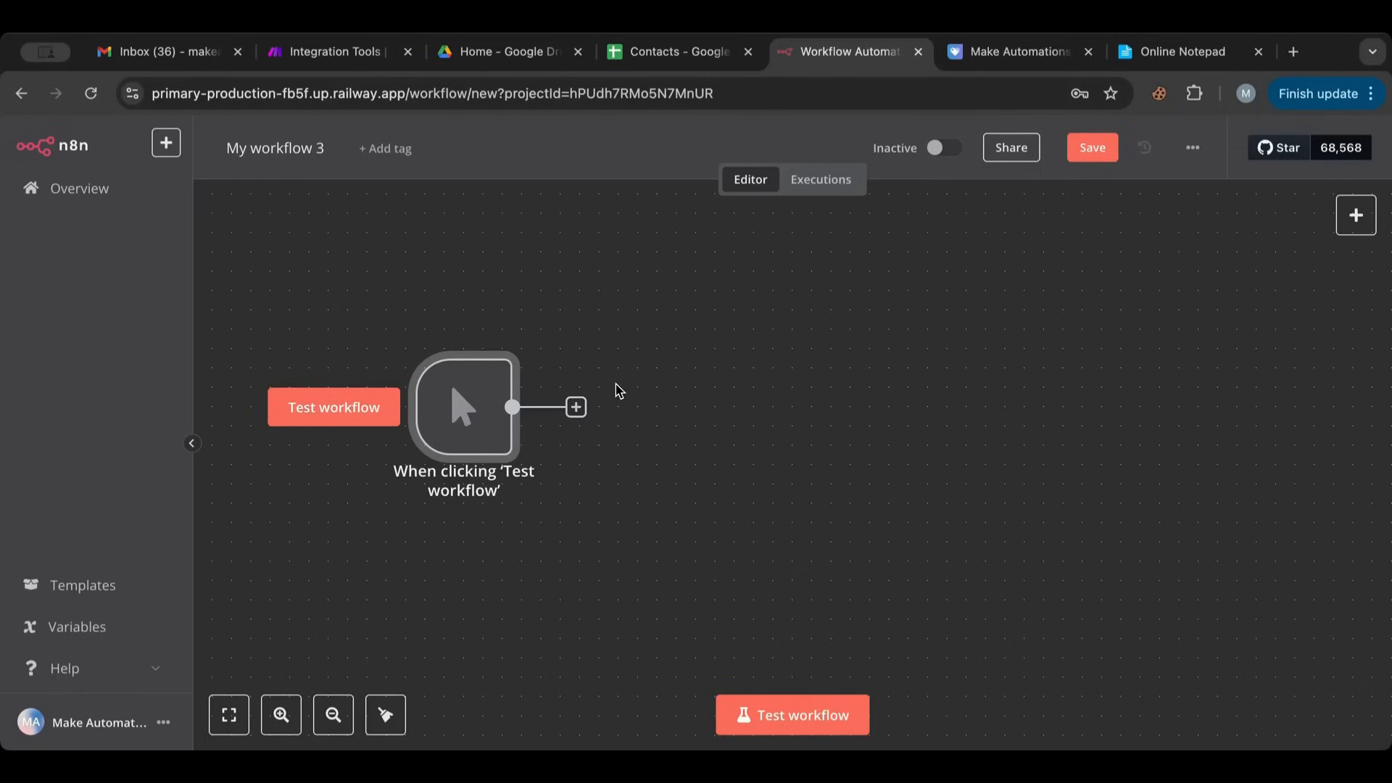
- Add a Google Sheets node with the Get row(s) in sheet action after the manual trigger
left_click(576, 408)
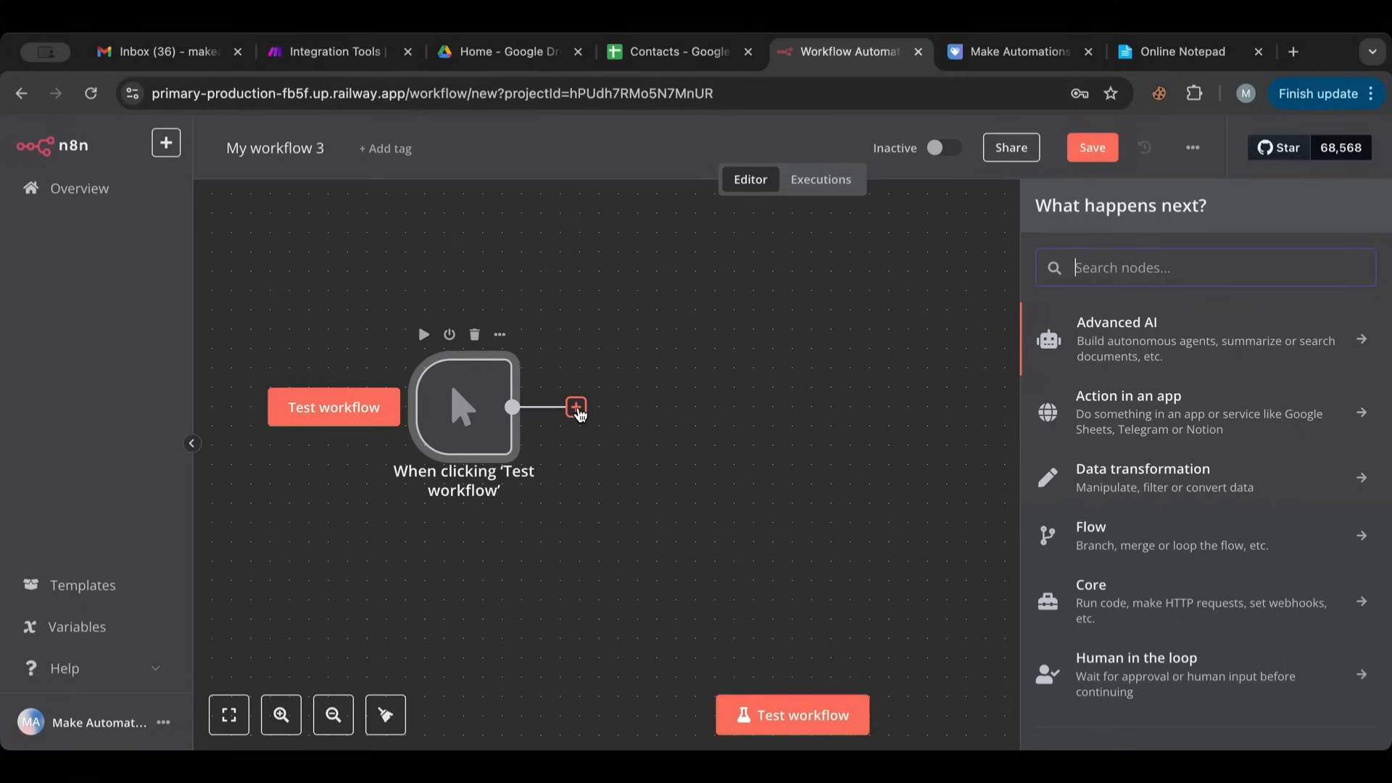
type("sheet")
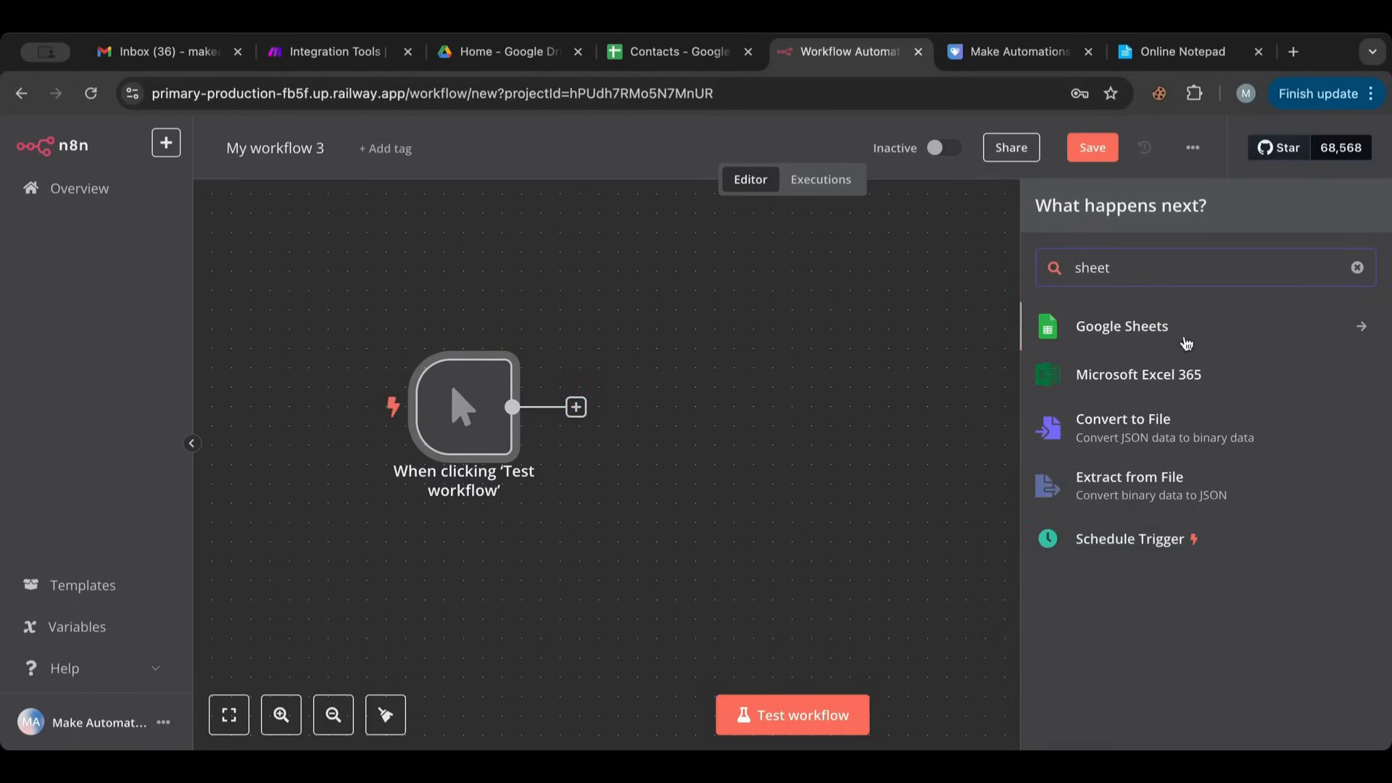
left_click(1139, 326)
scroll(1125, 533, "down", 3)
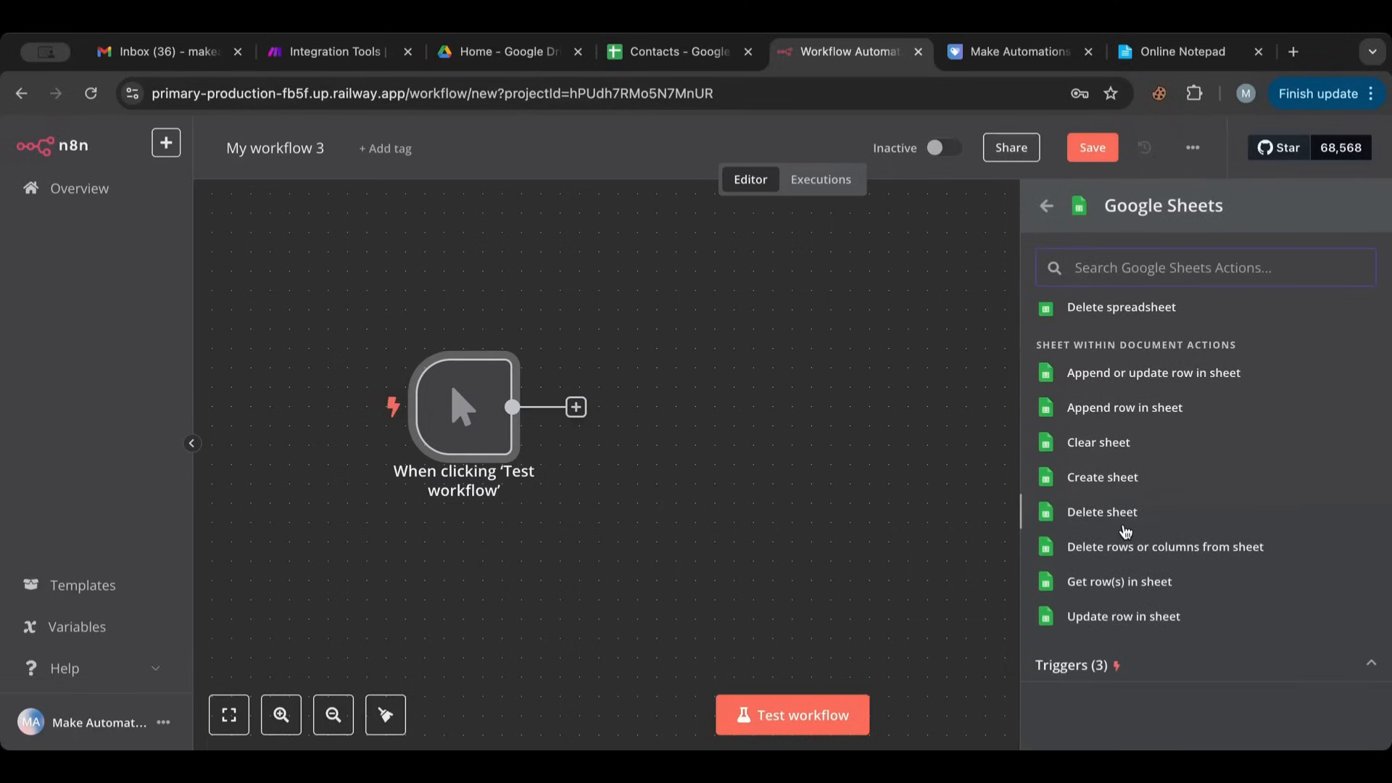
left_click(1104, 581)
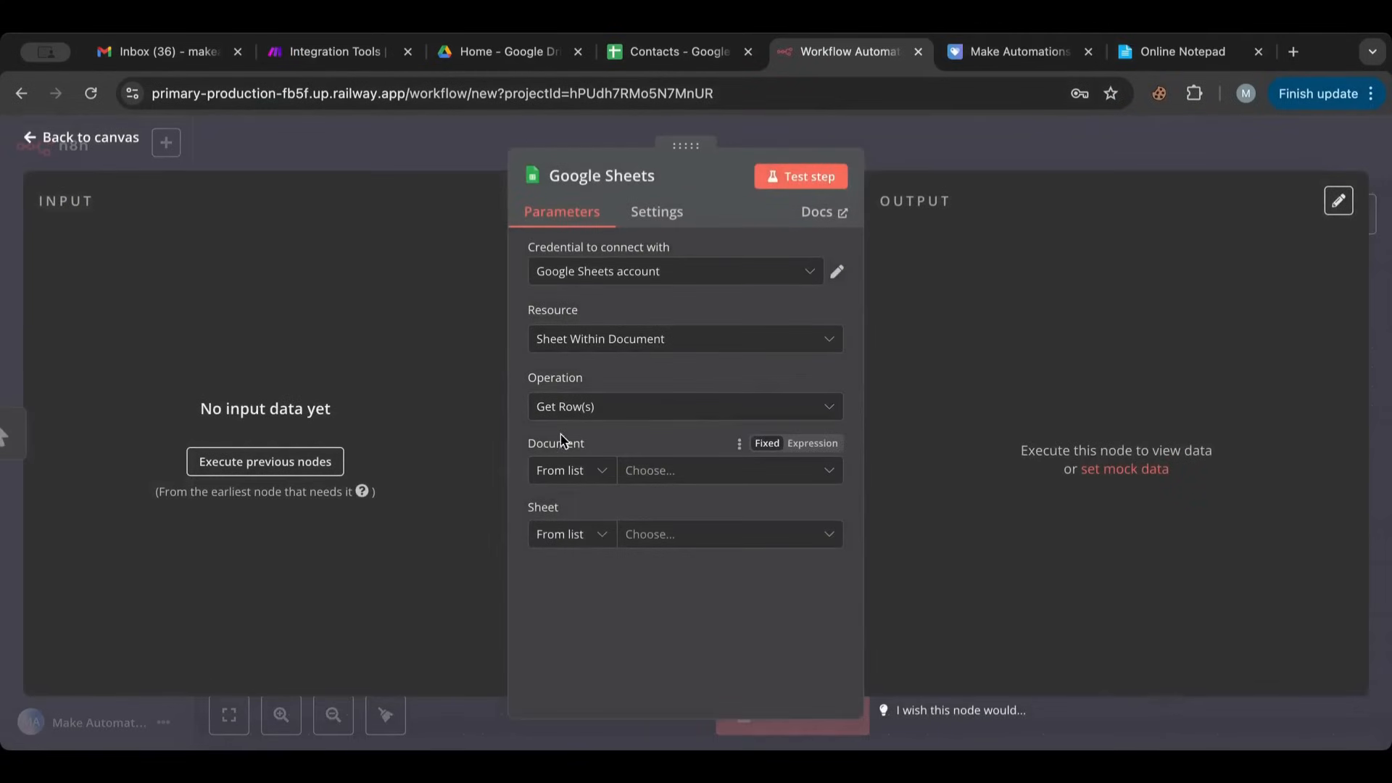
- Switch to the Contacts spreadsheet in Google Sheets and copy the document ID from its URL
left_click(696, 61)
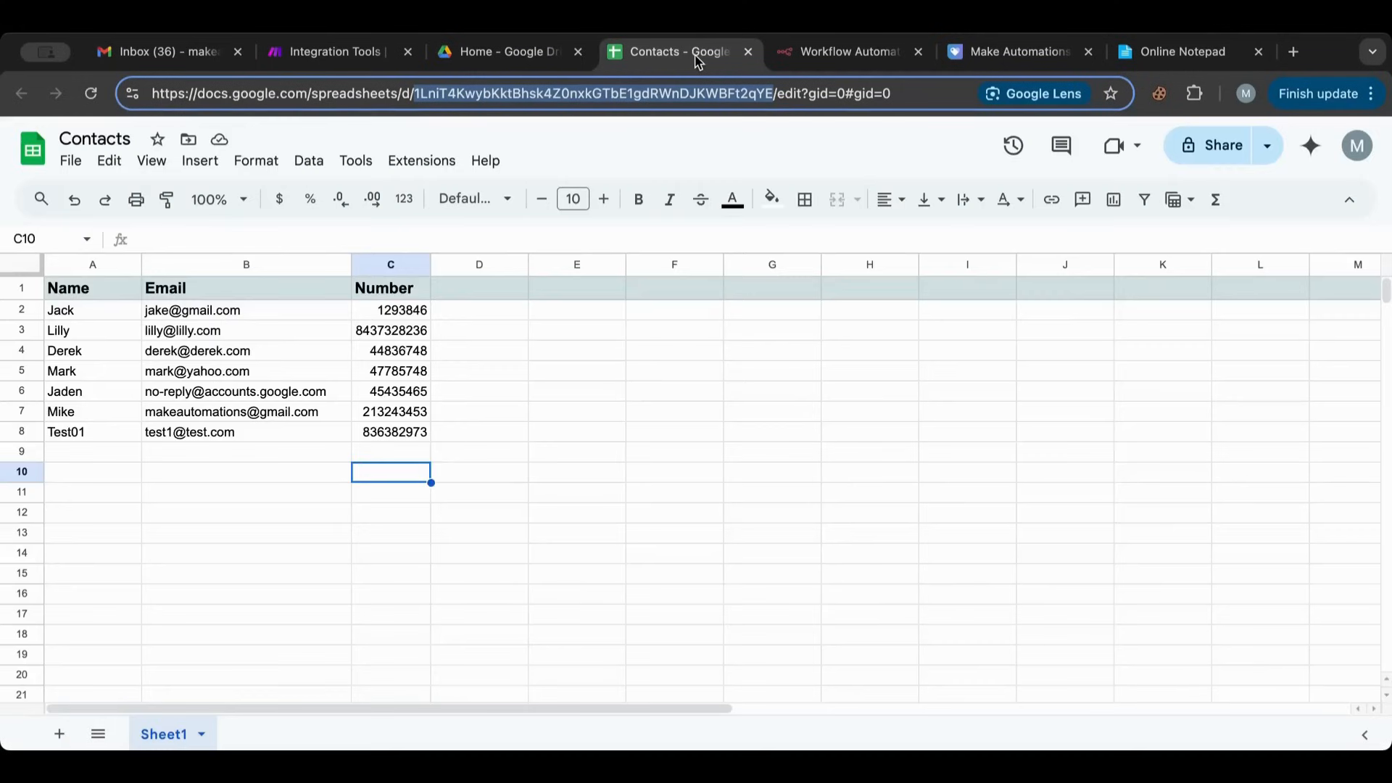
left_click(590, 435)
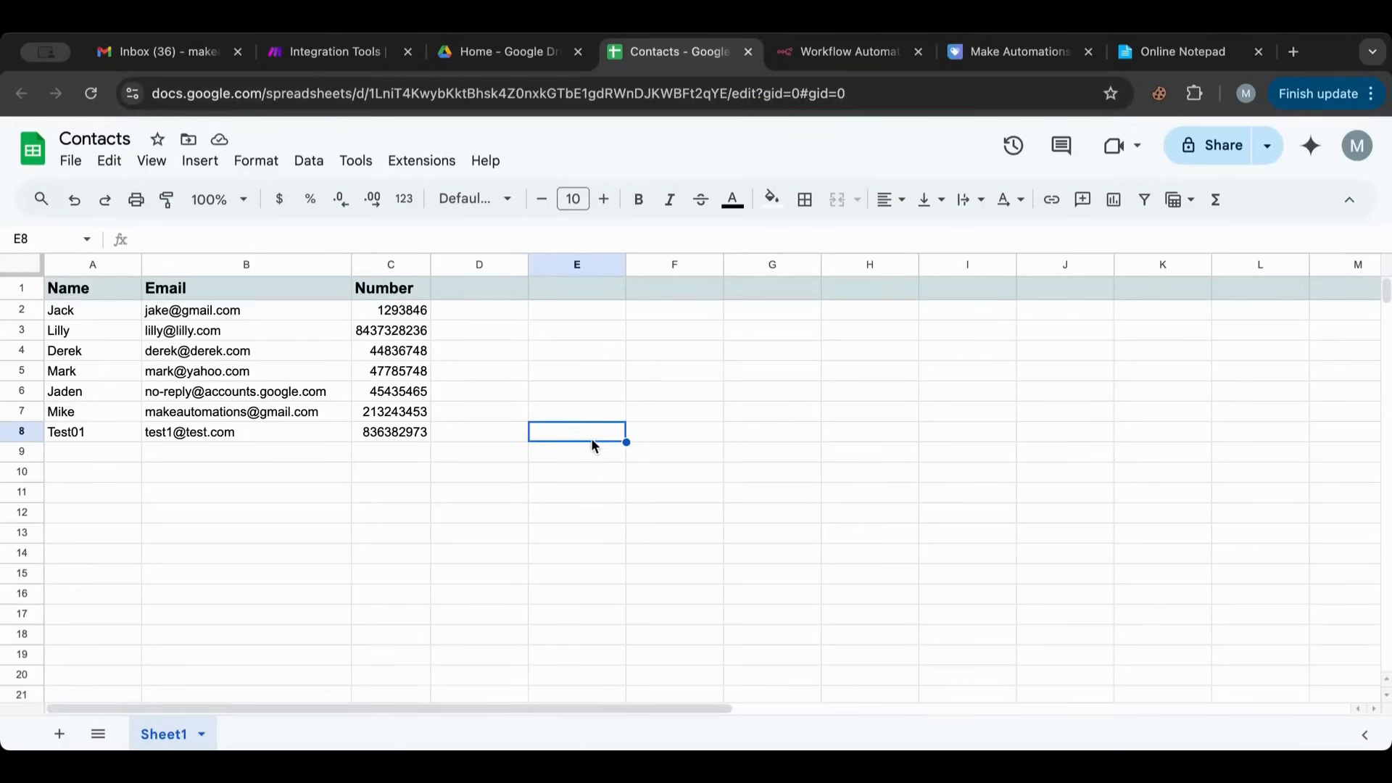
left_click(526, 105)
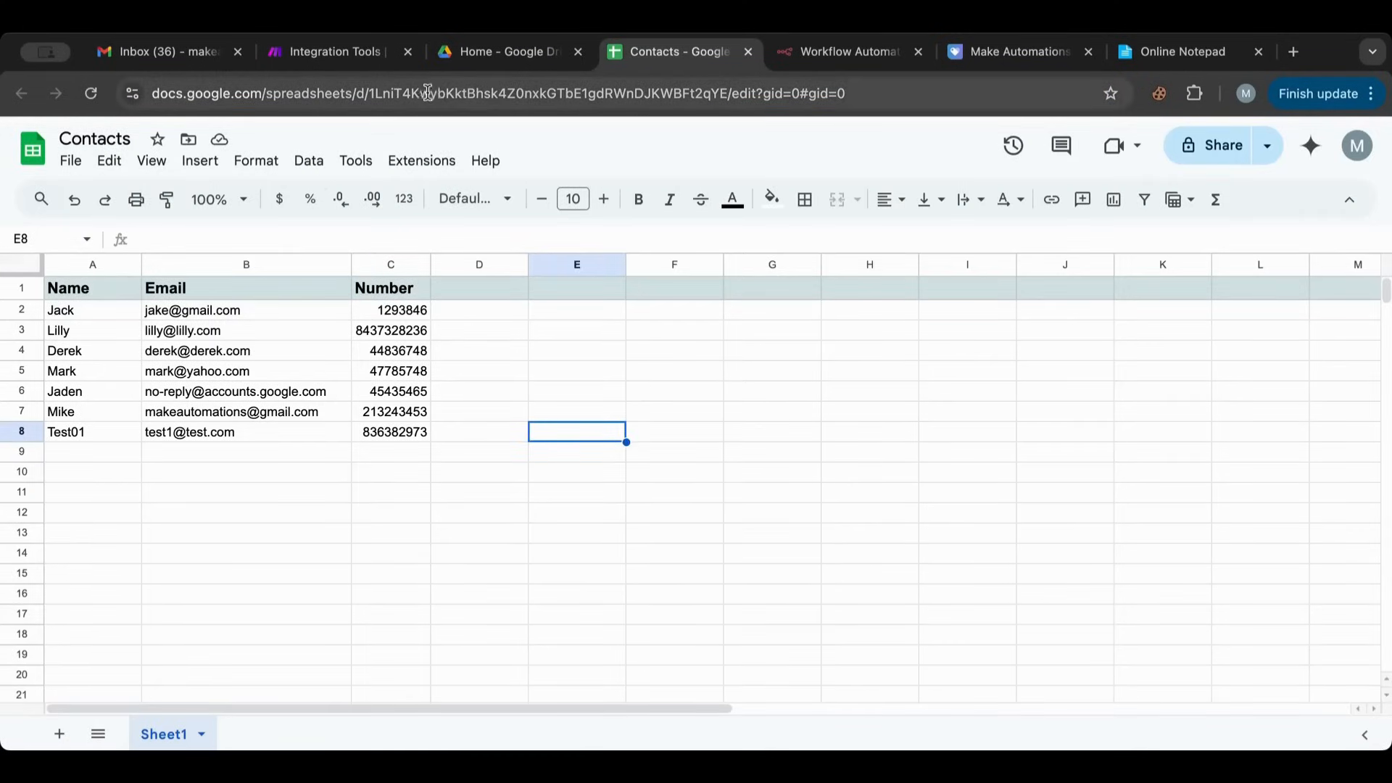
left_click(436, 94)
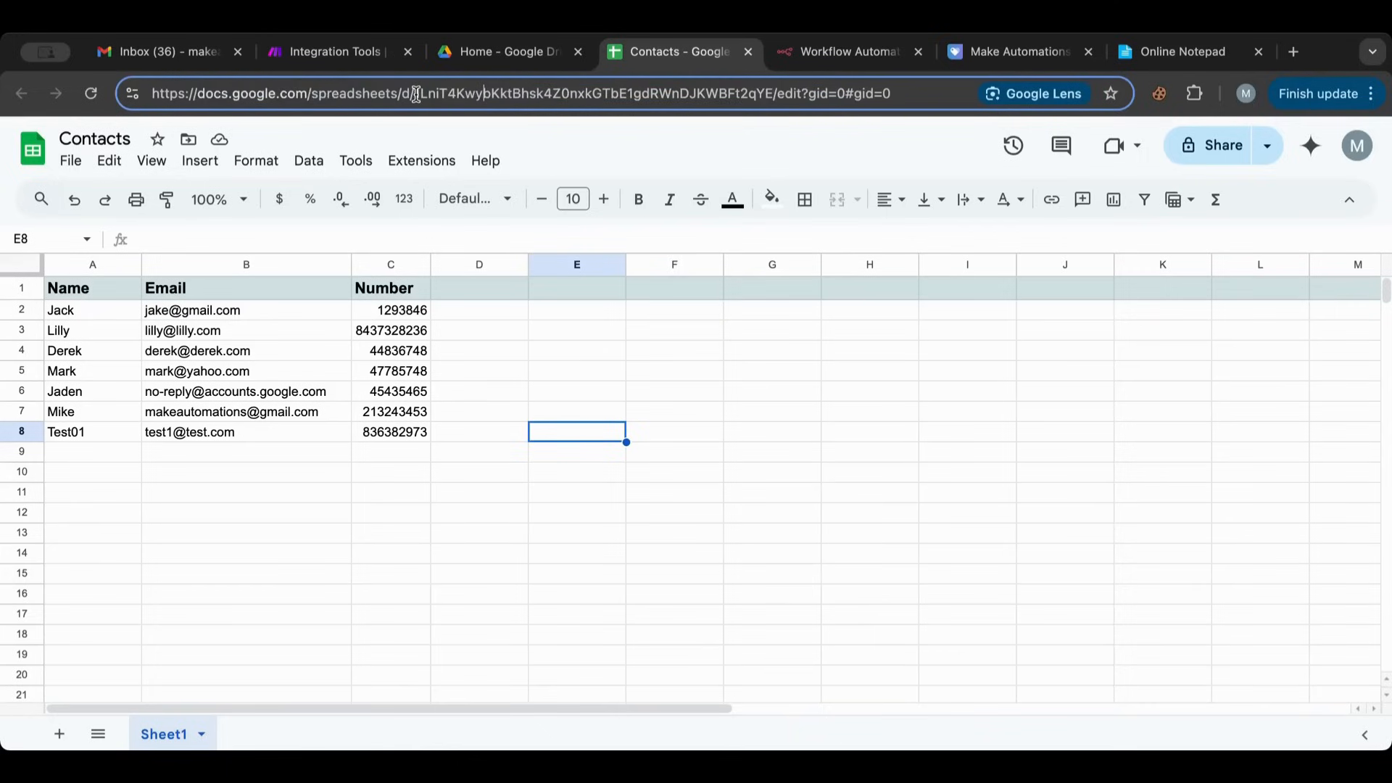
left_click_drag(414, 94, 772, 87)
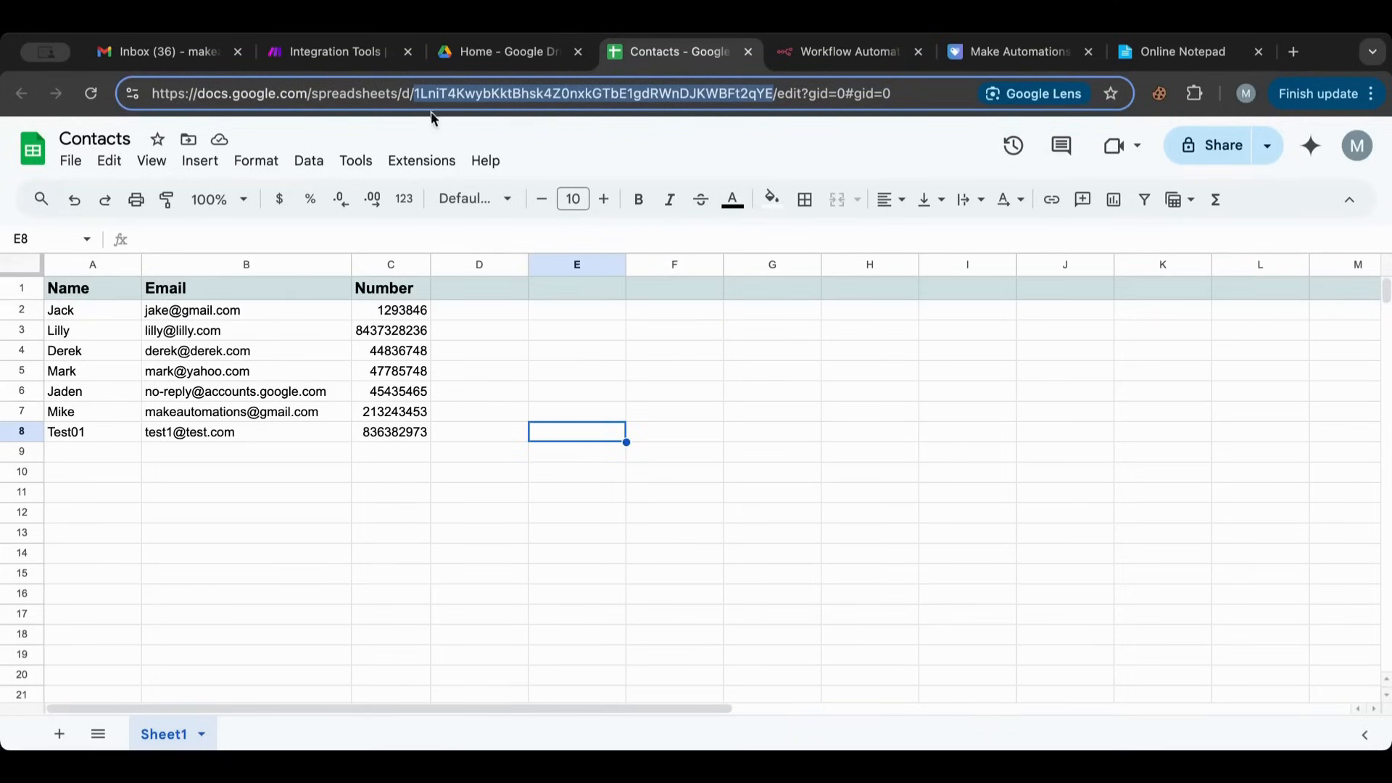
- Switch back to the n8n workflow and specify the Google Sheets node's document By ID, using the copied spreadsheet ID
left_click(839, 61)
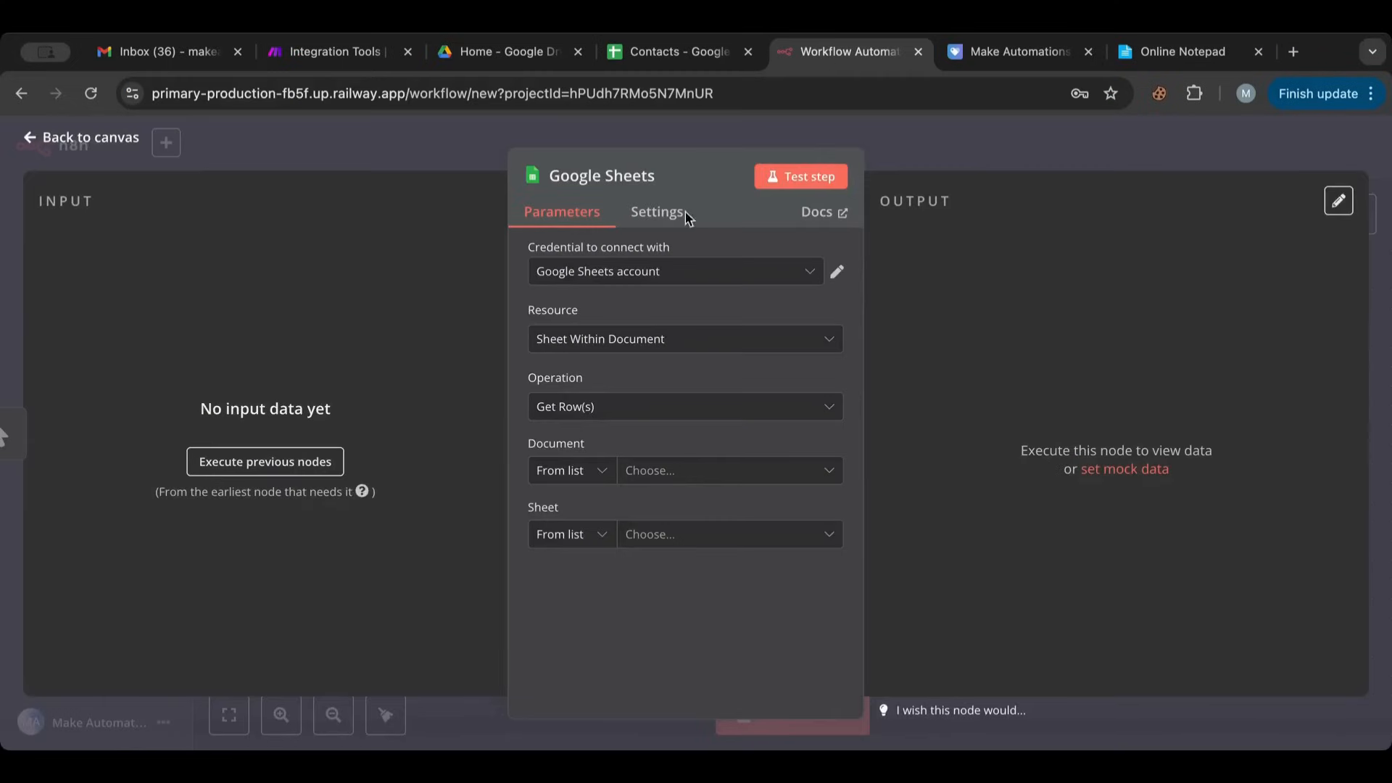
left_click(591, 479)
left_click(570, 546)
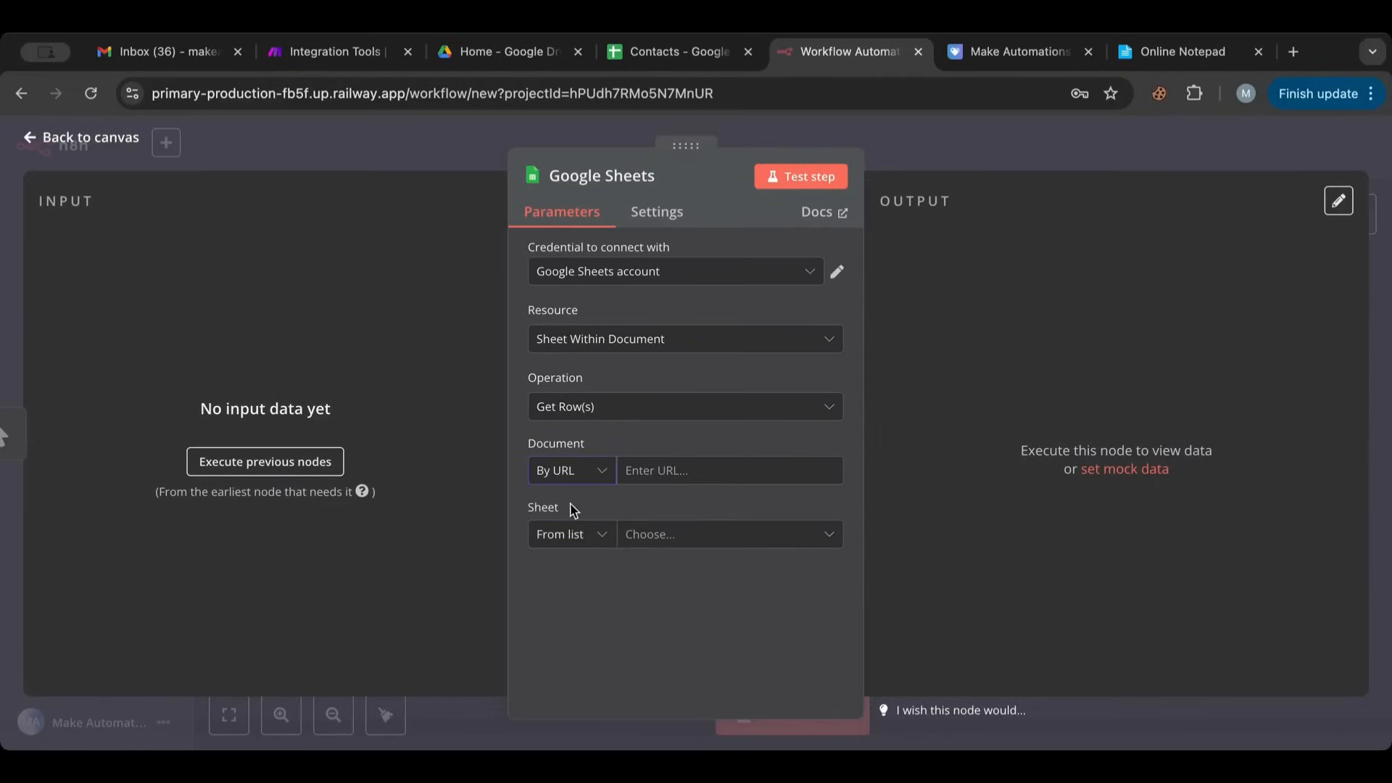
left_click(576, 469)
left_click(564, 580)
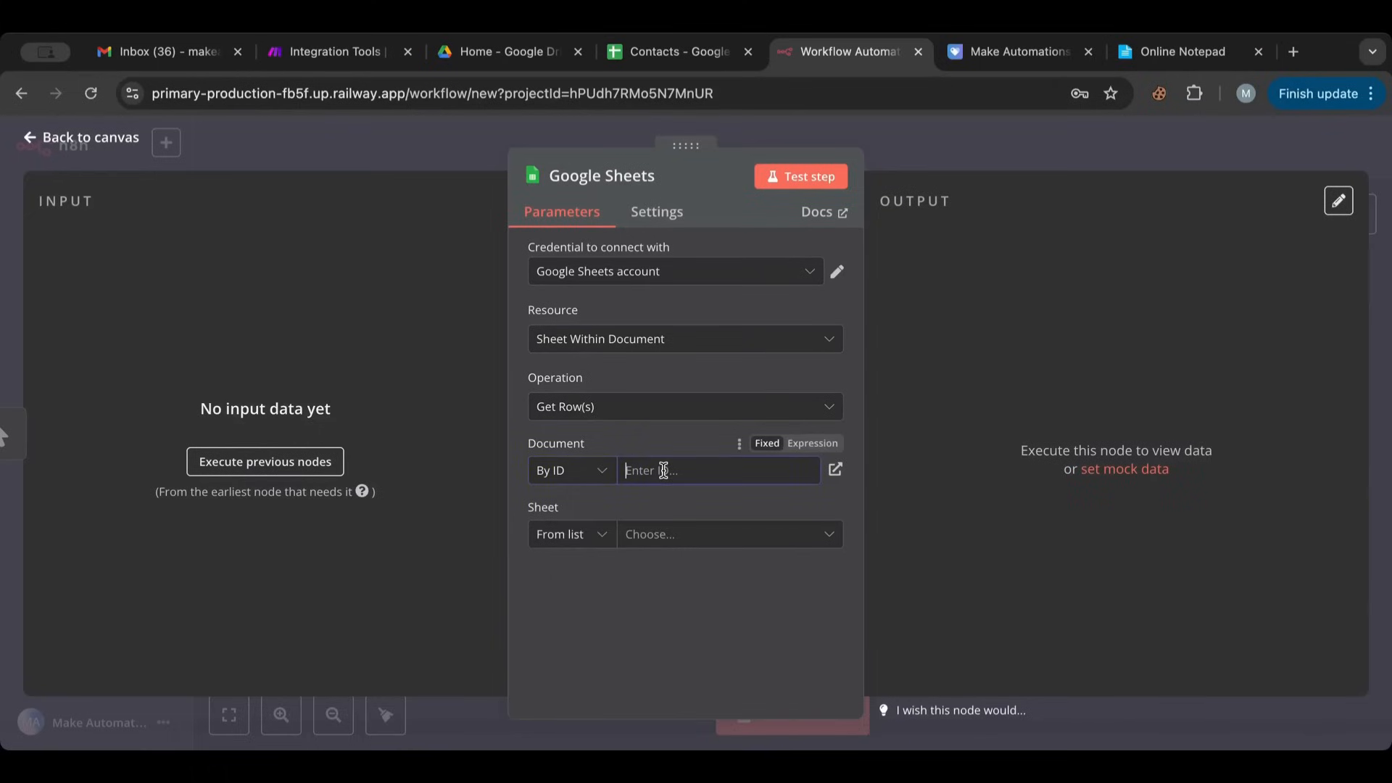
key("ctrl+v")
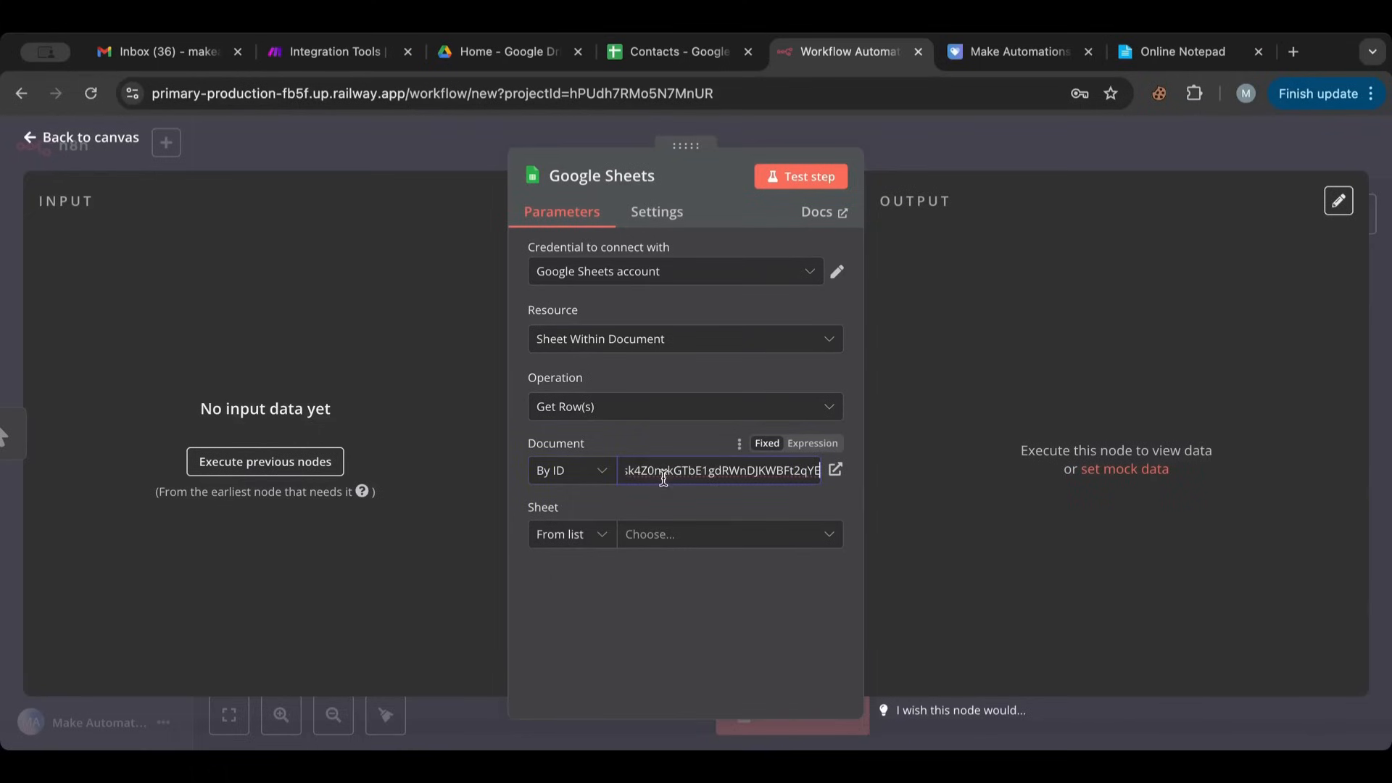
- Choose Sheet1 as the sheet to read, test the Google Sheets node, and return to the canvas
left_click(644, 535)
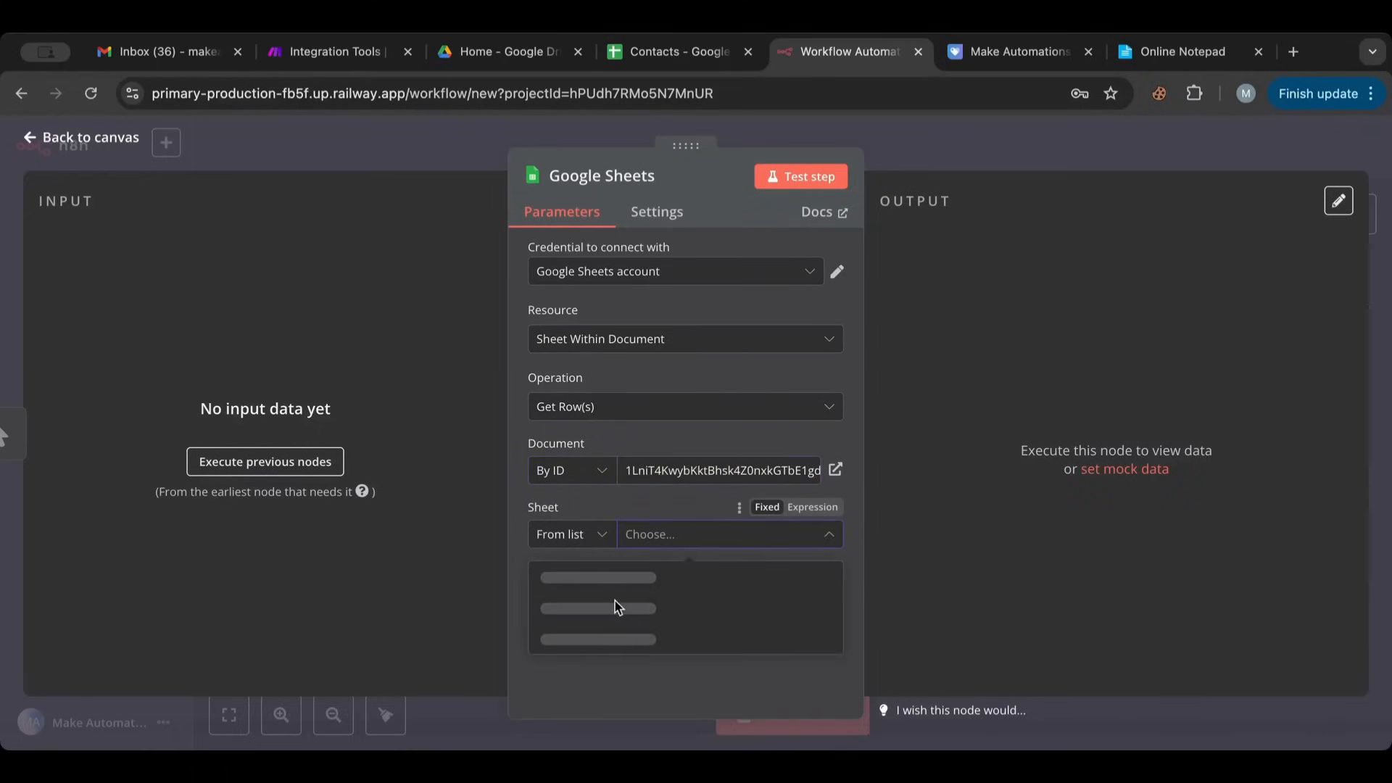
left_click(580, 576)
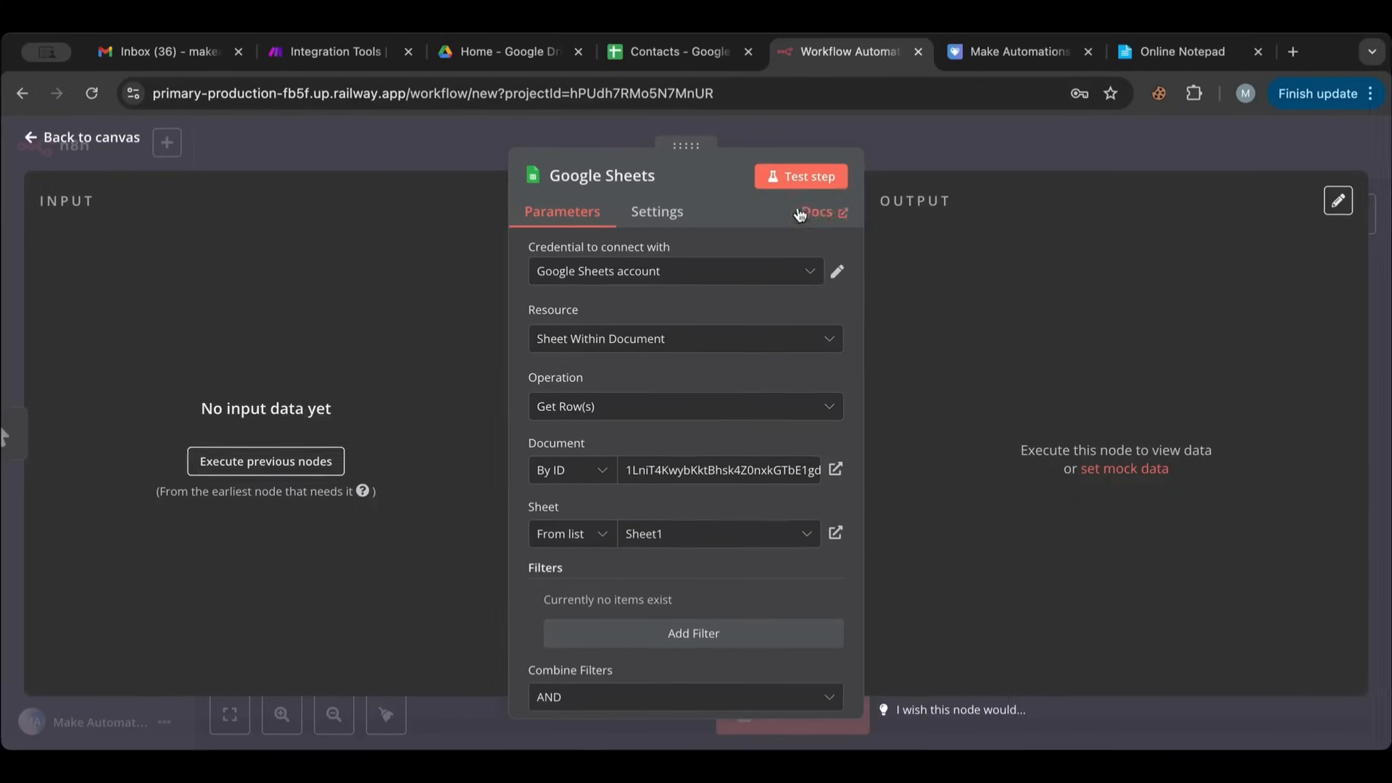
left_click(801, 178)
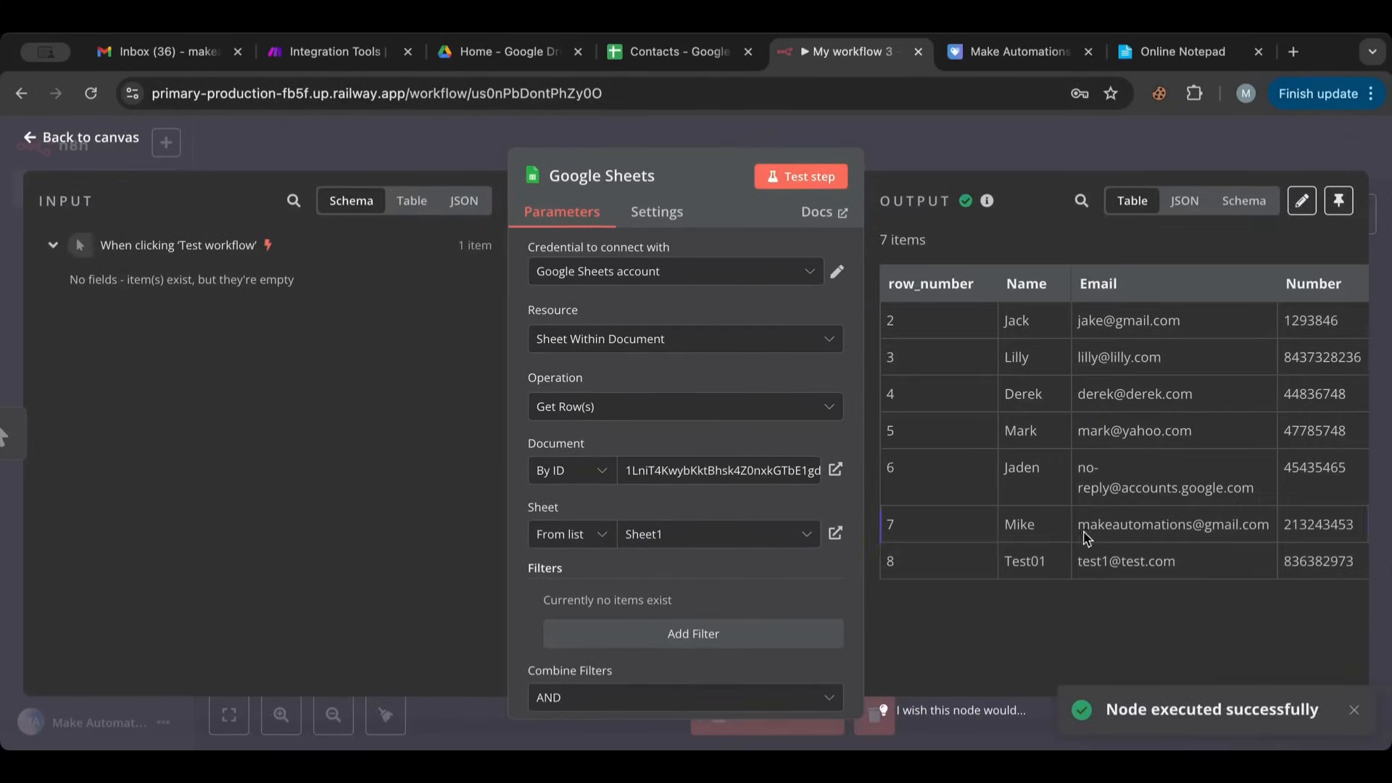
left_click(98, 140)
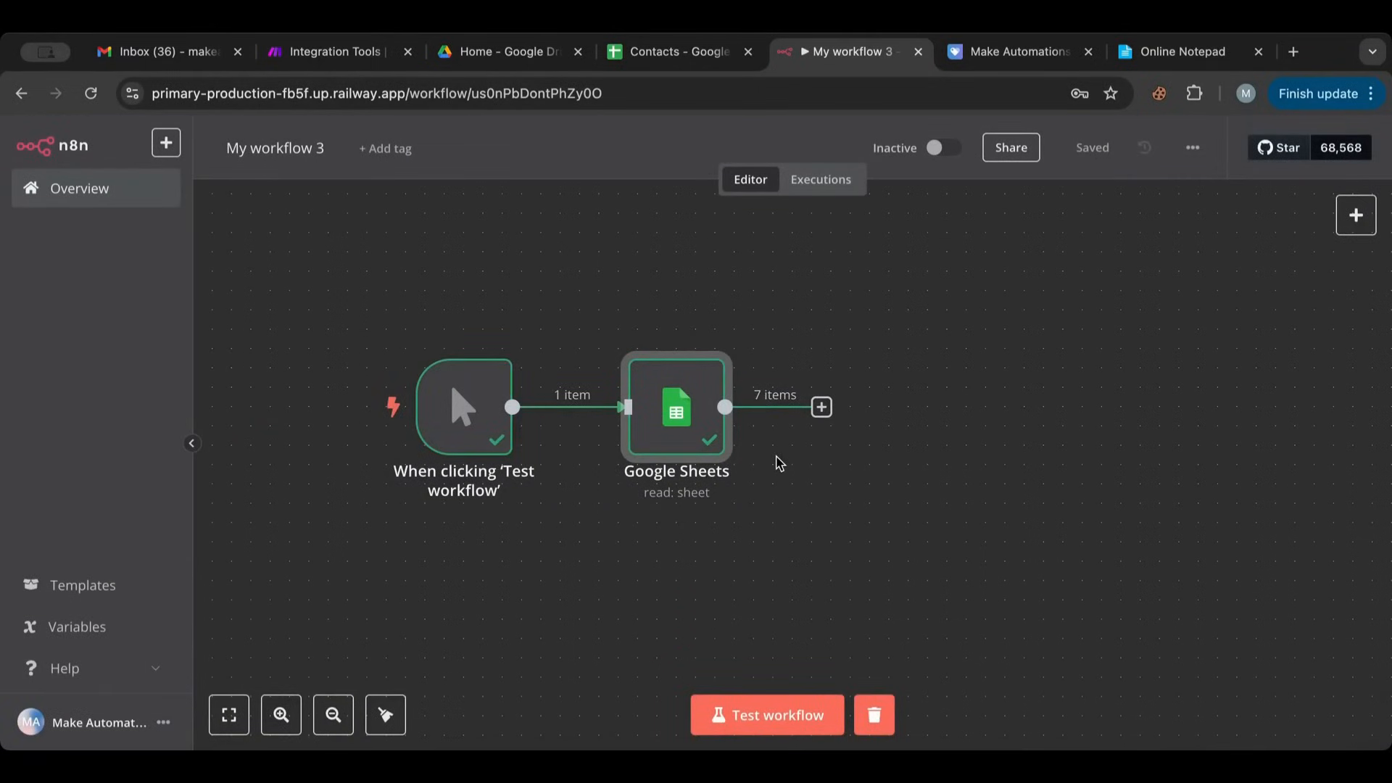
- Add a Switch node after the Google Sheets node and return to the canvas
left_click(822, 409)
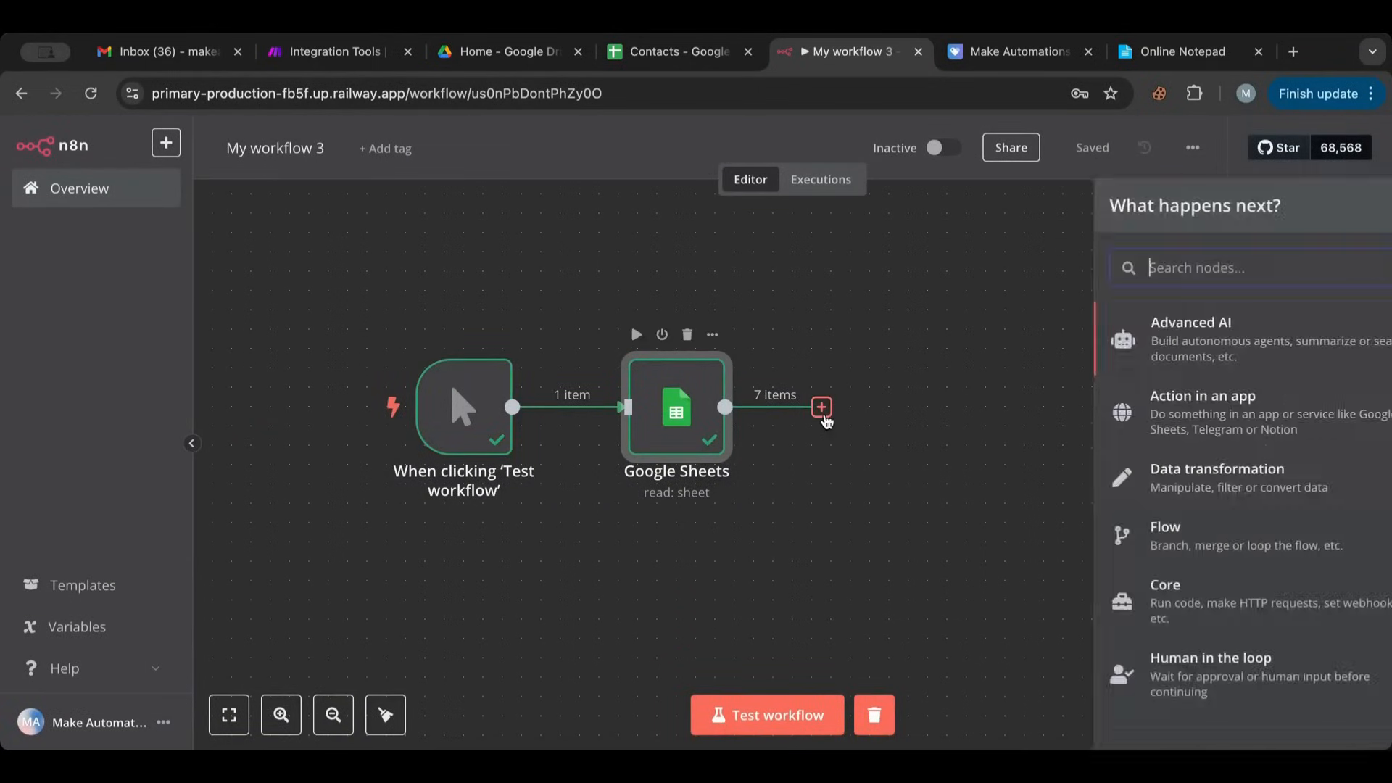
type("swi")
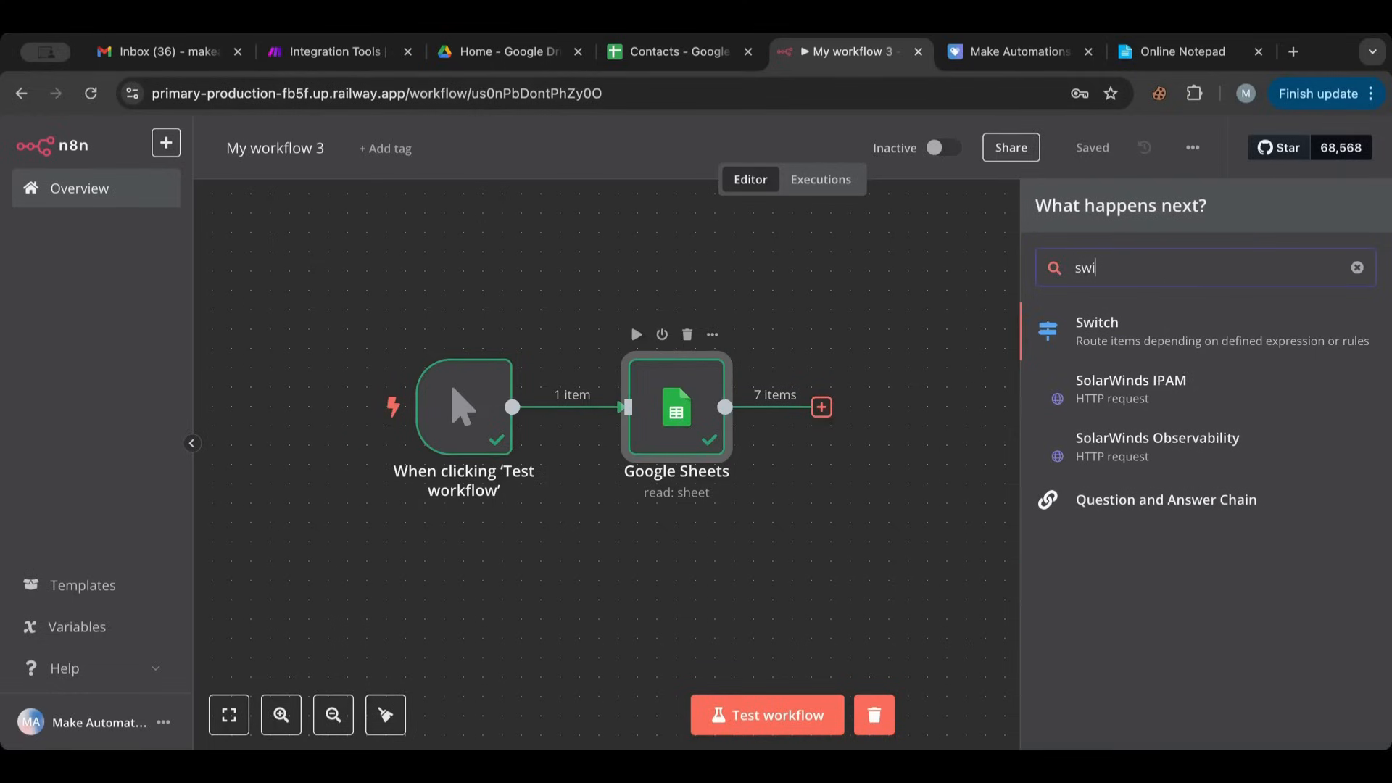
left_click(1175, 328)
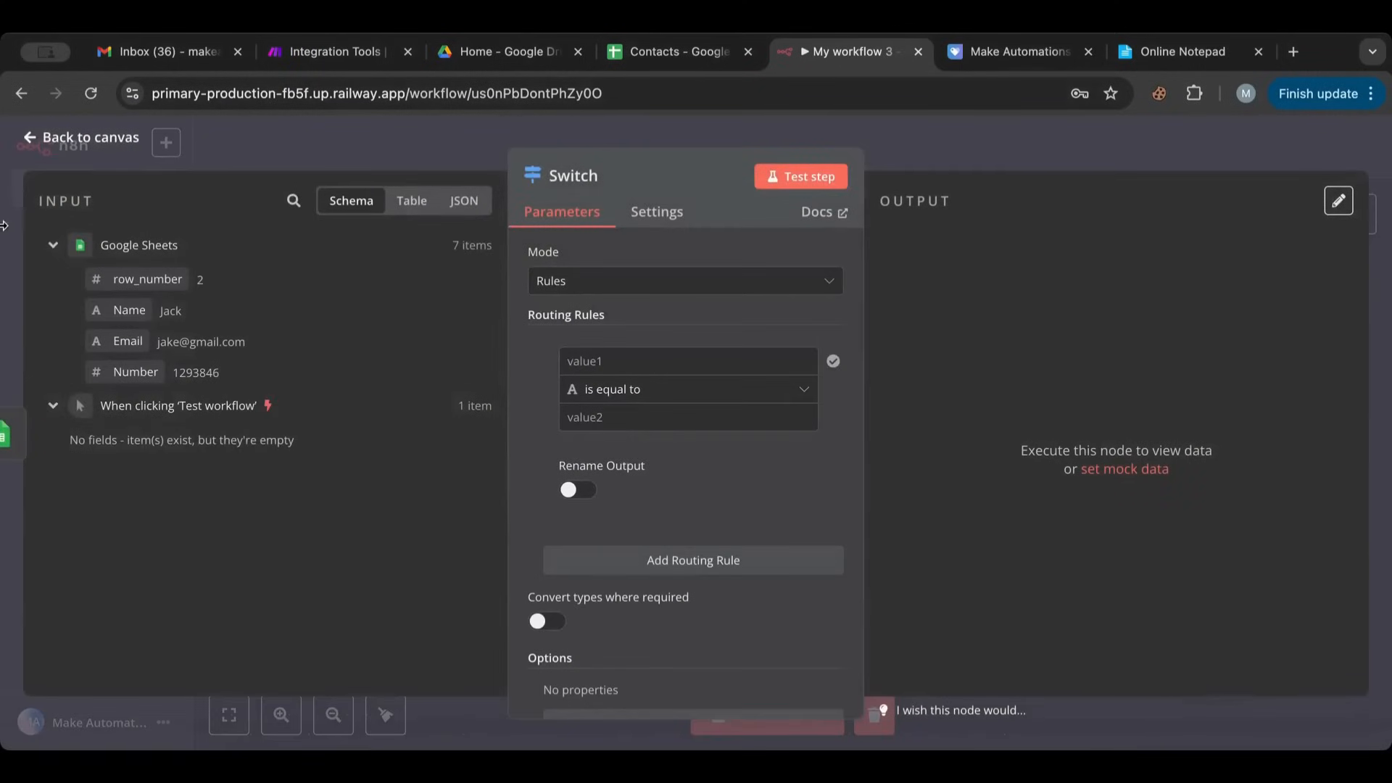
left_click(106, 141)
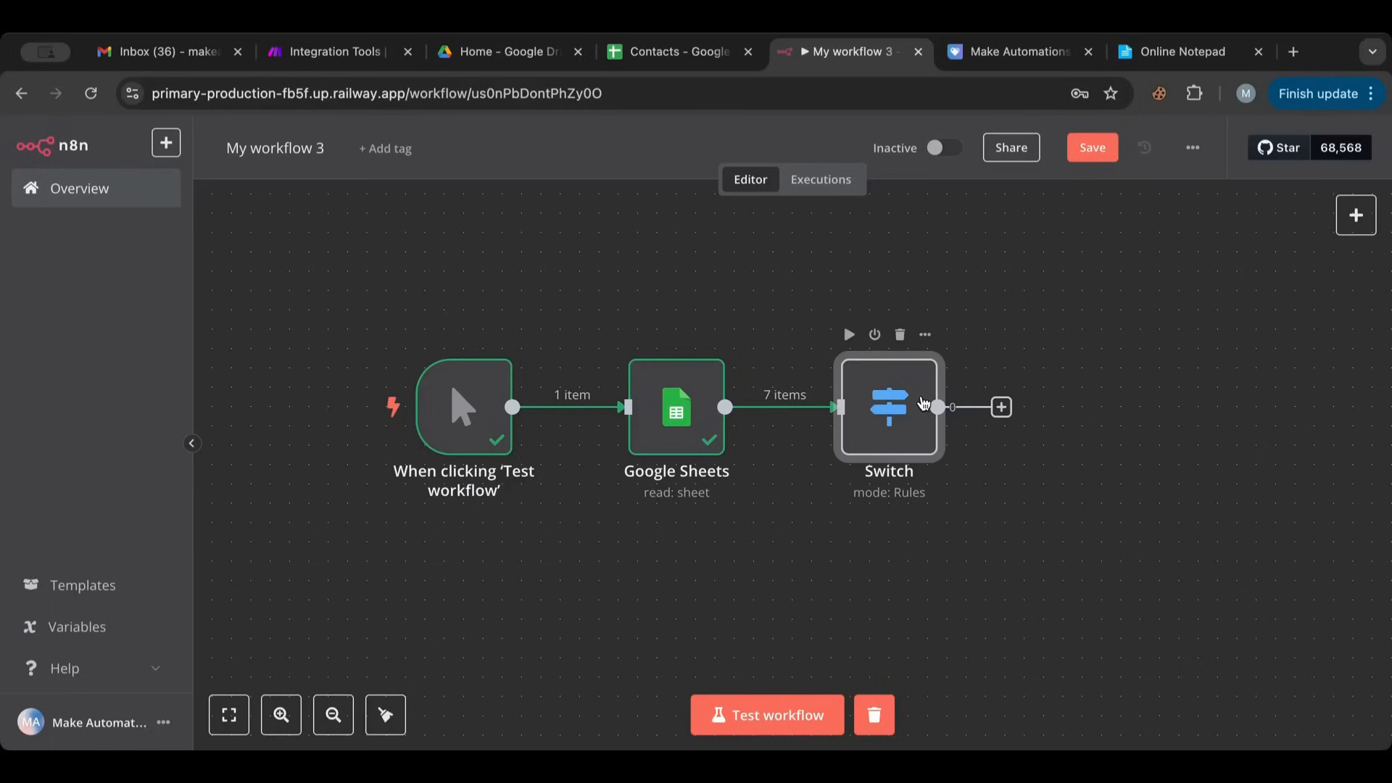
- Open the Switch node, keep its mode on Rules, and map the Email field as the routing rule's first value
double_click(887, 440)
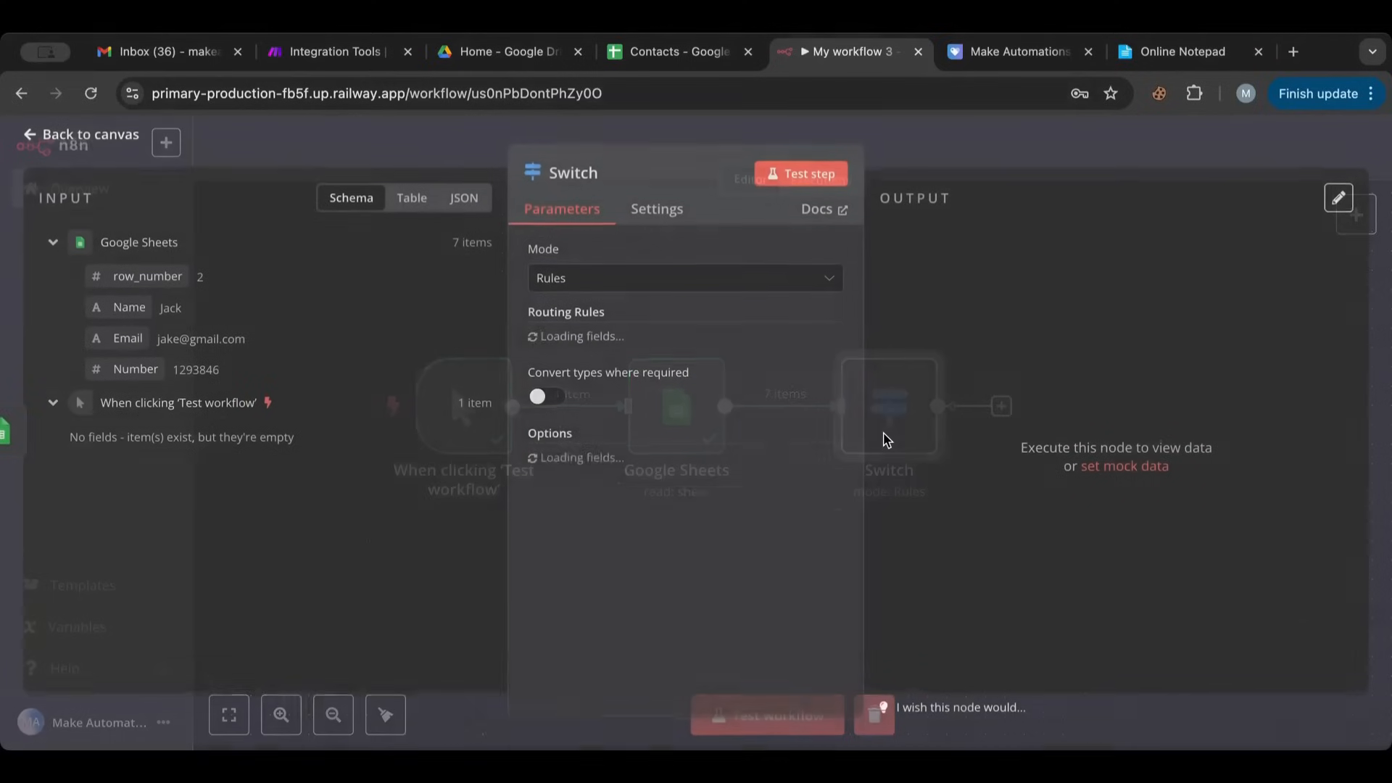
left_click(616, 284)
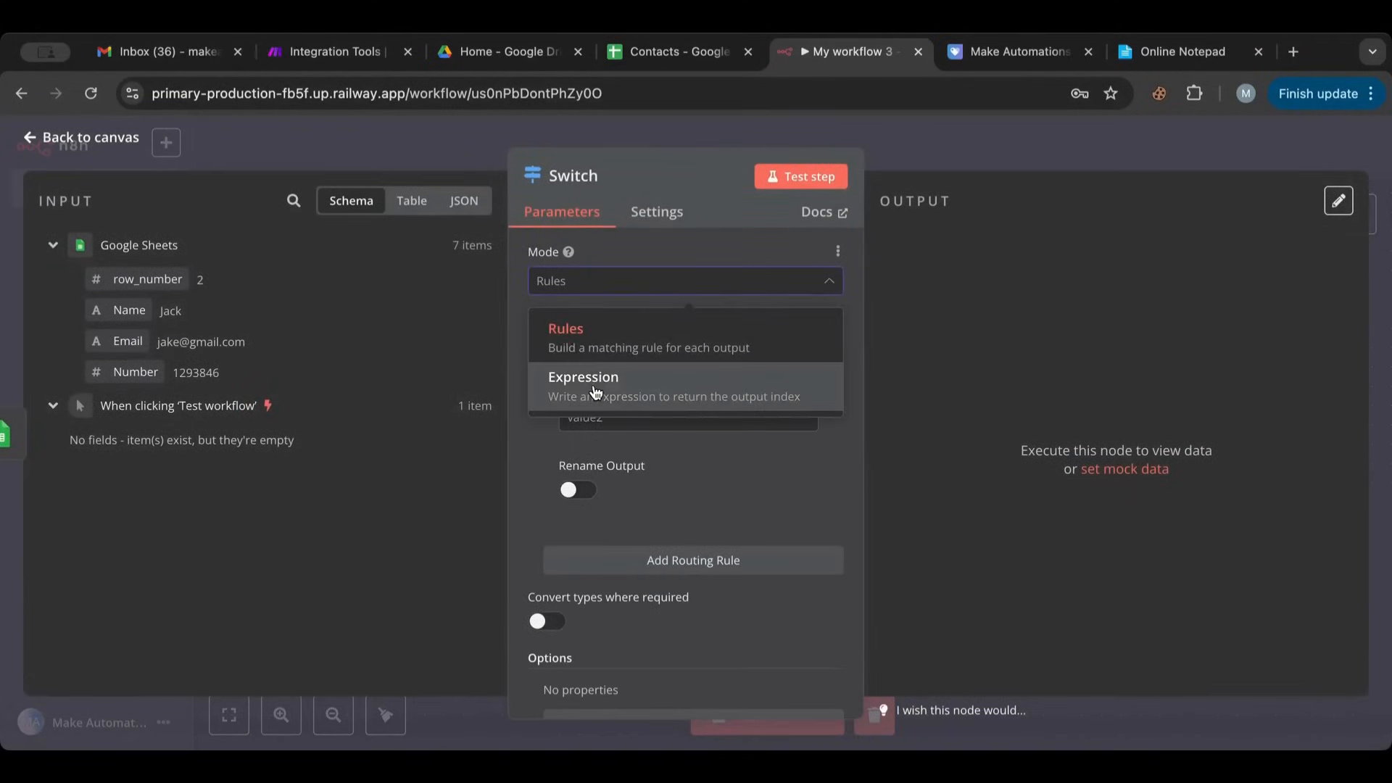
left_click(583, 339)
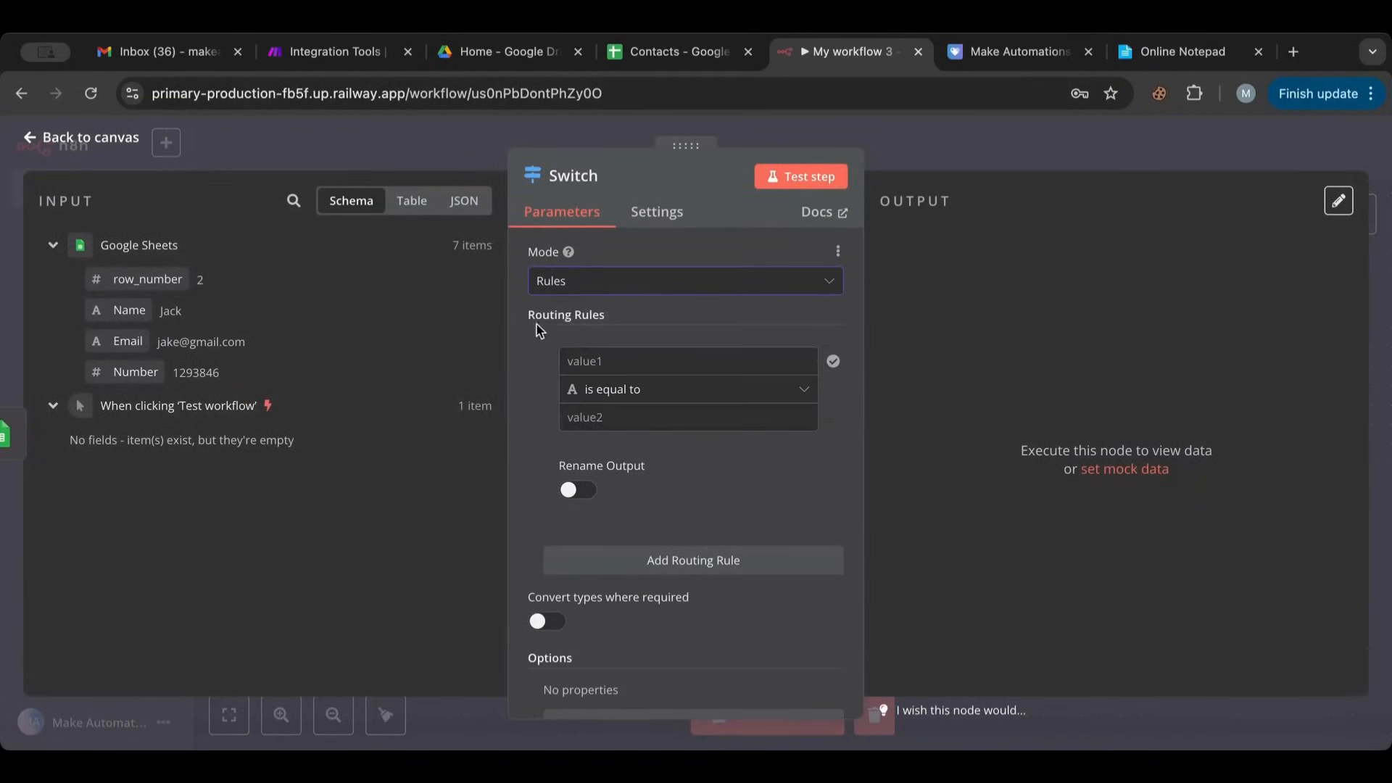
left_click(588, 361)
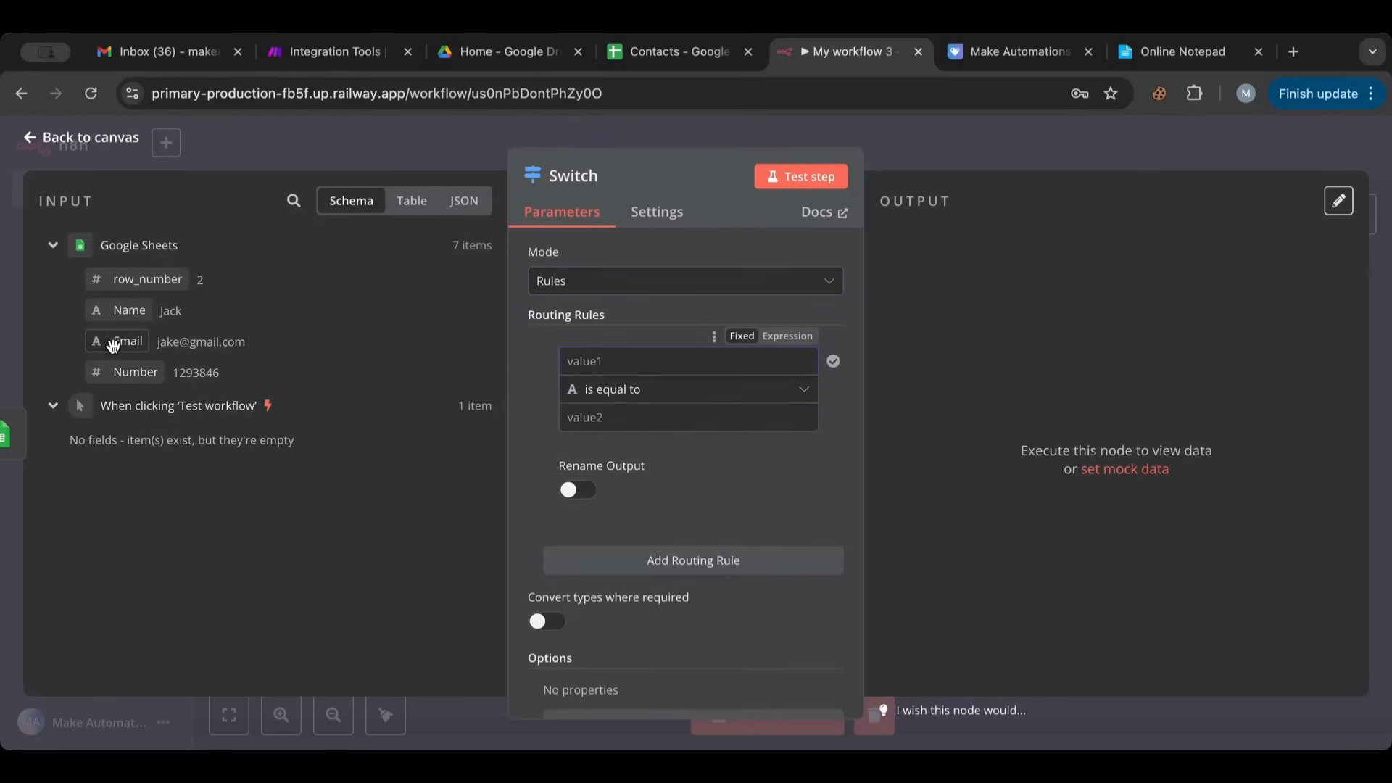
left_click_drag(112, 345, 591, 359)
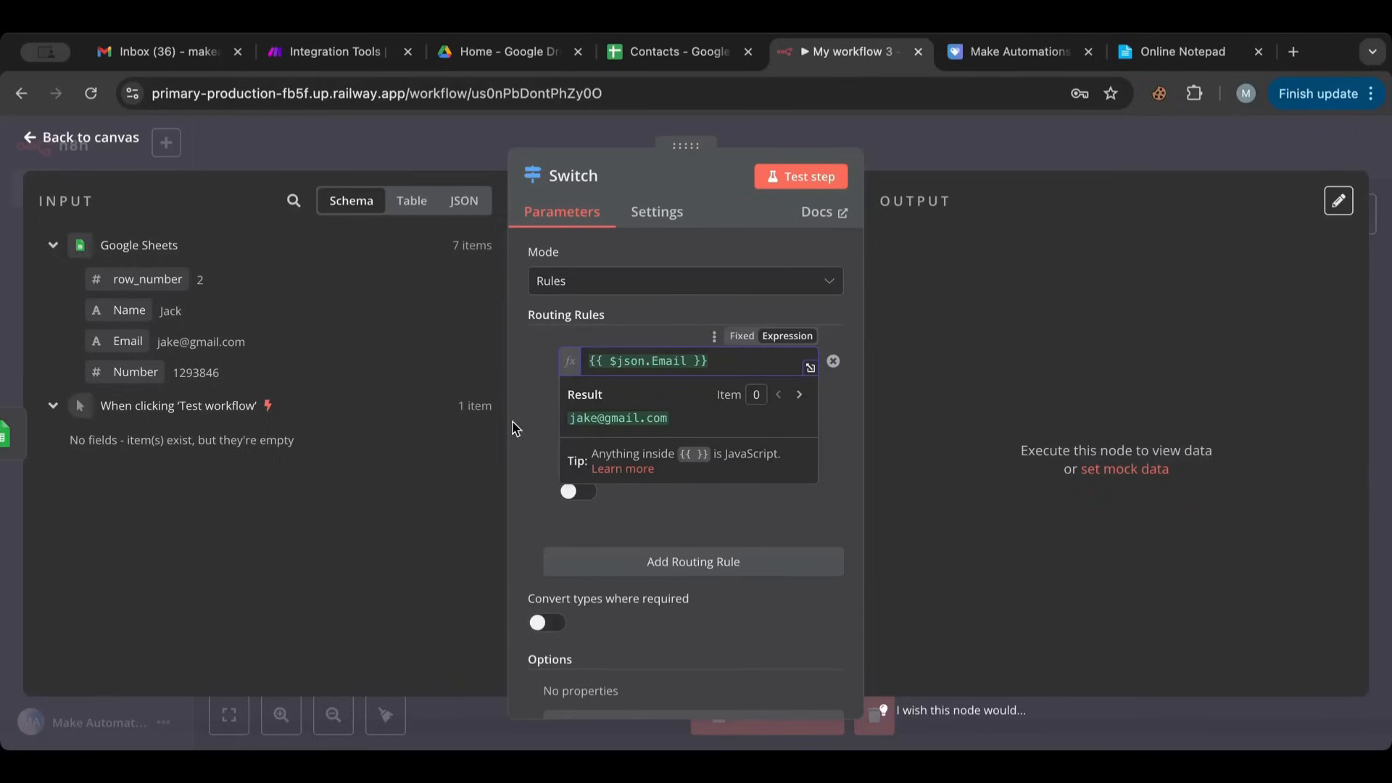
- Set the routing rule to the String condition contains with the value gmail, and test the Switch node
left_click(677, 395)
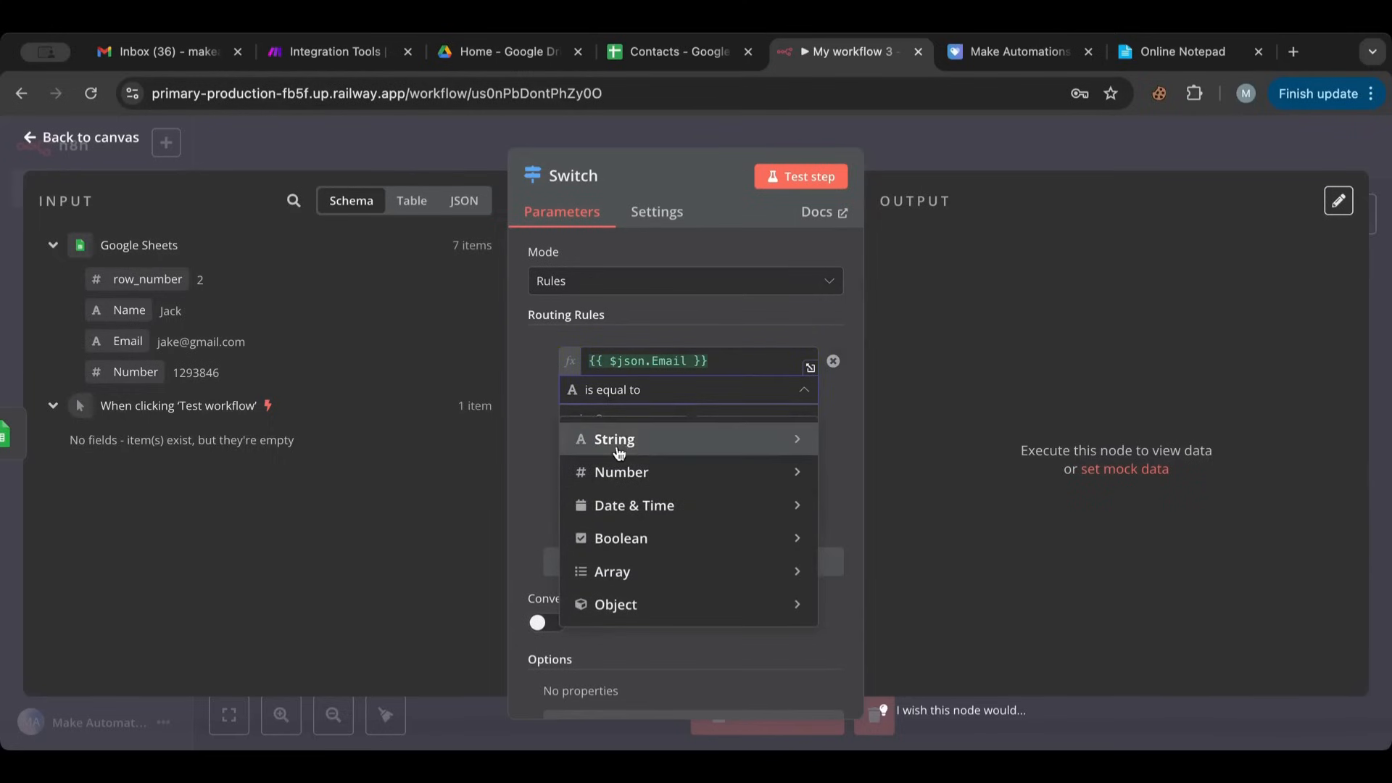
mouse_move(616, 442)
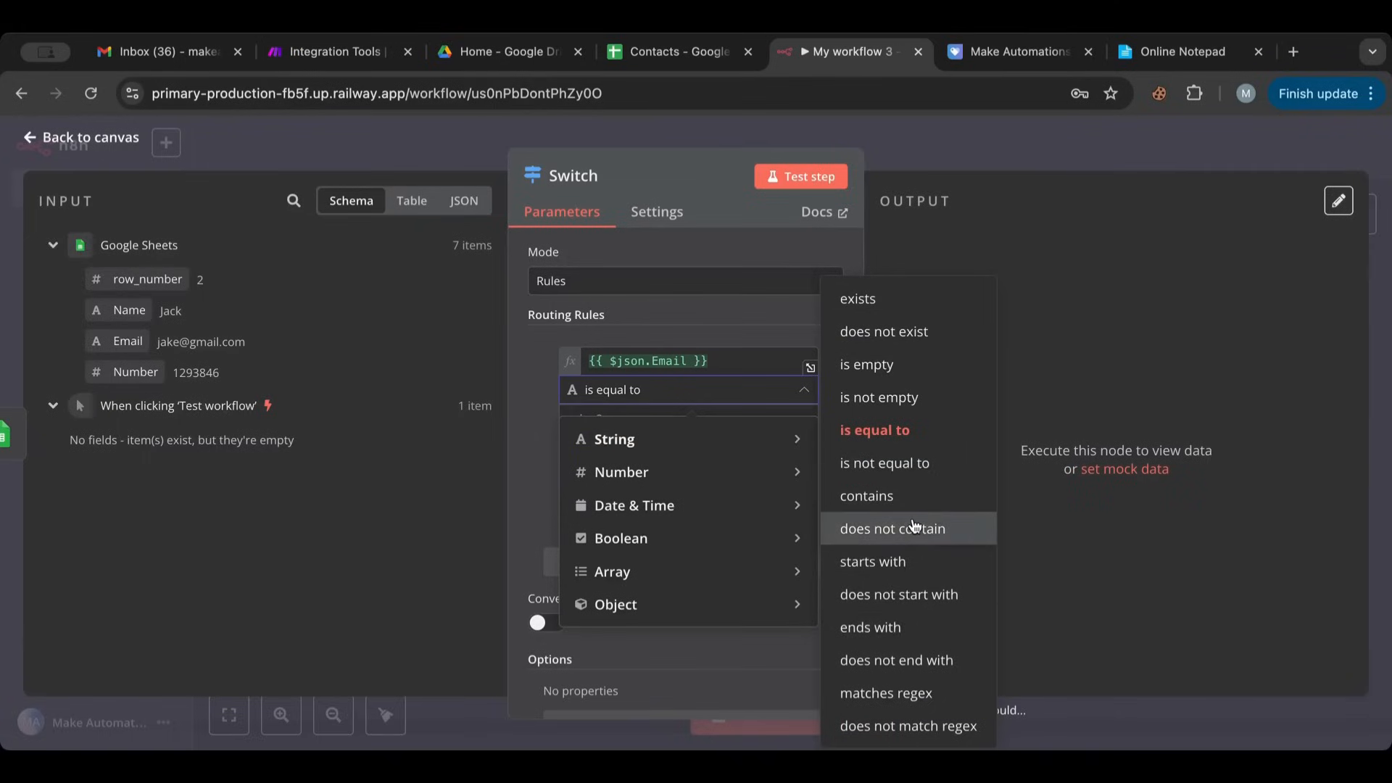
left_click(899, 496)
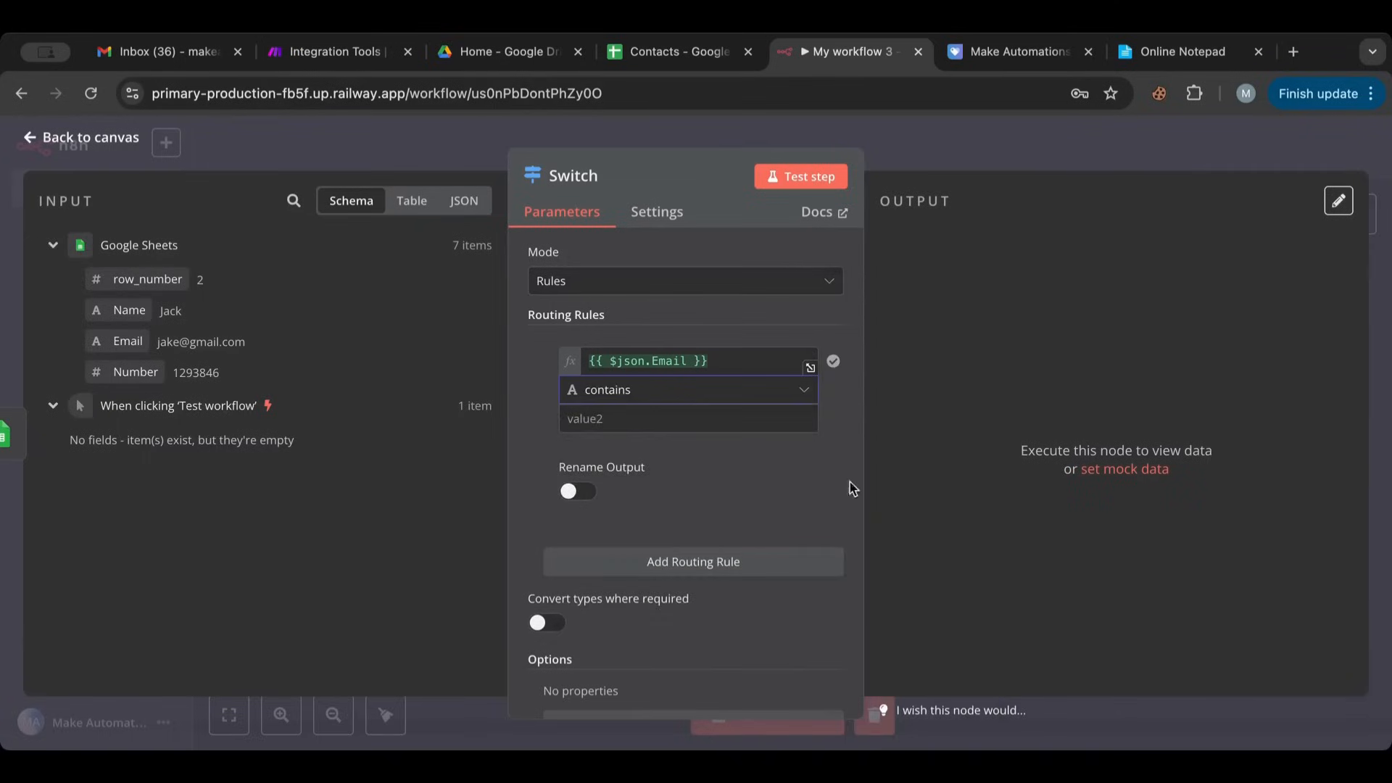
left_click(642, 424)
type("gmail")
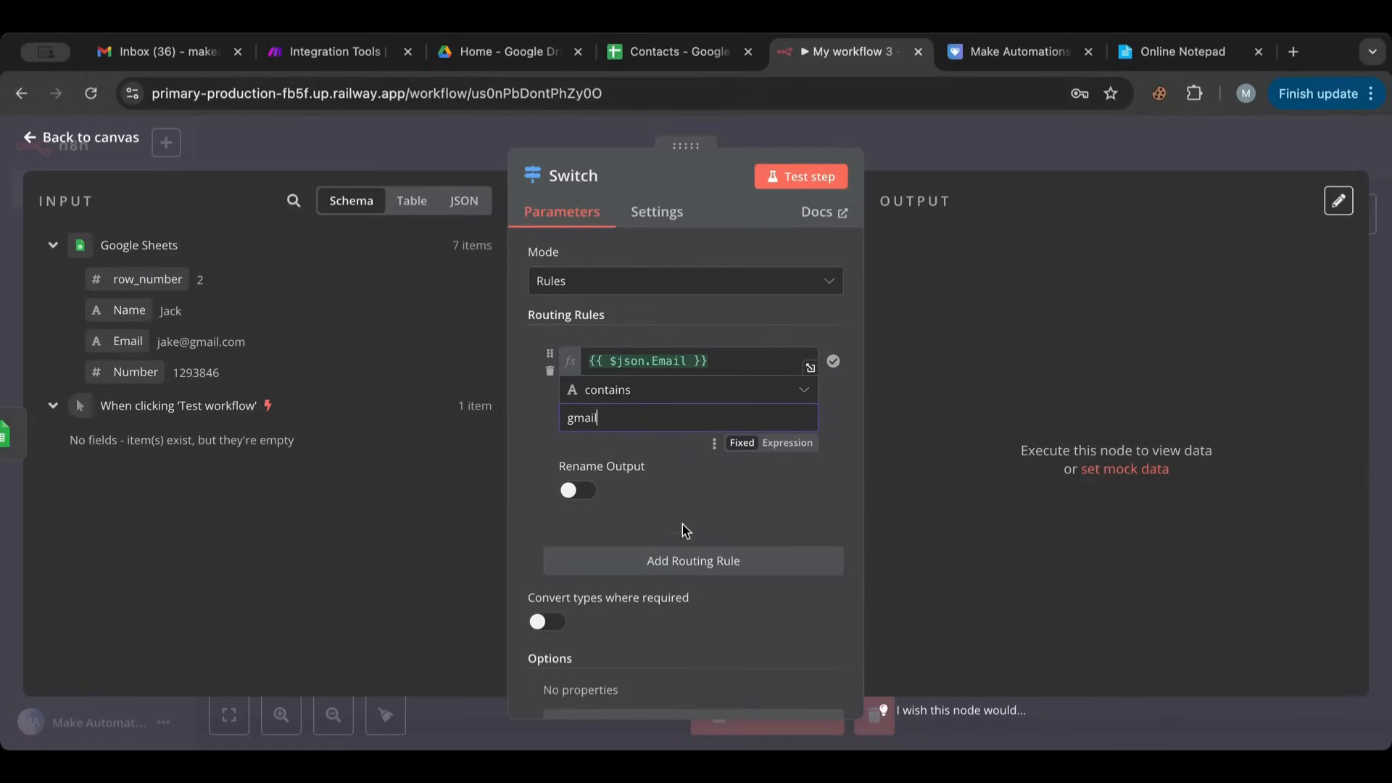
left_click(668, 536)
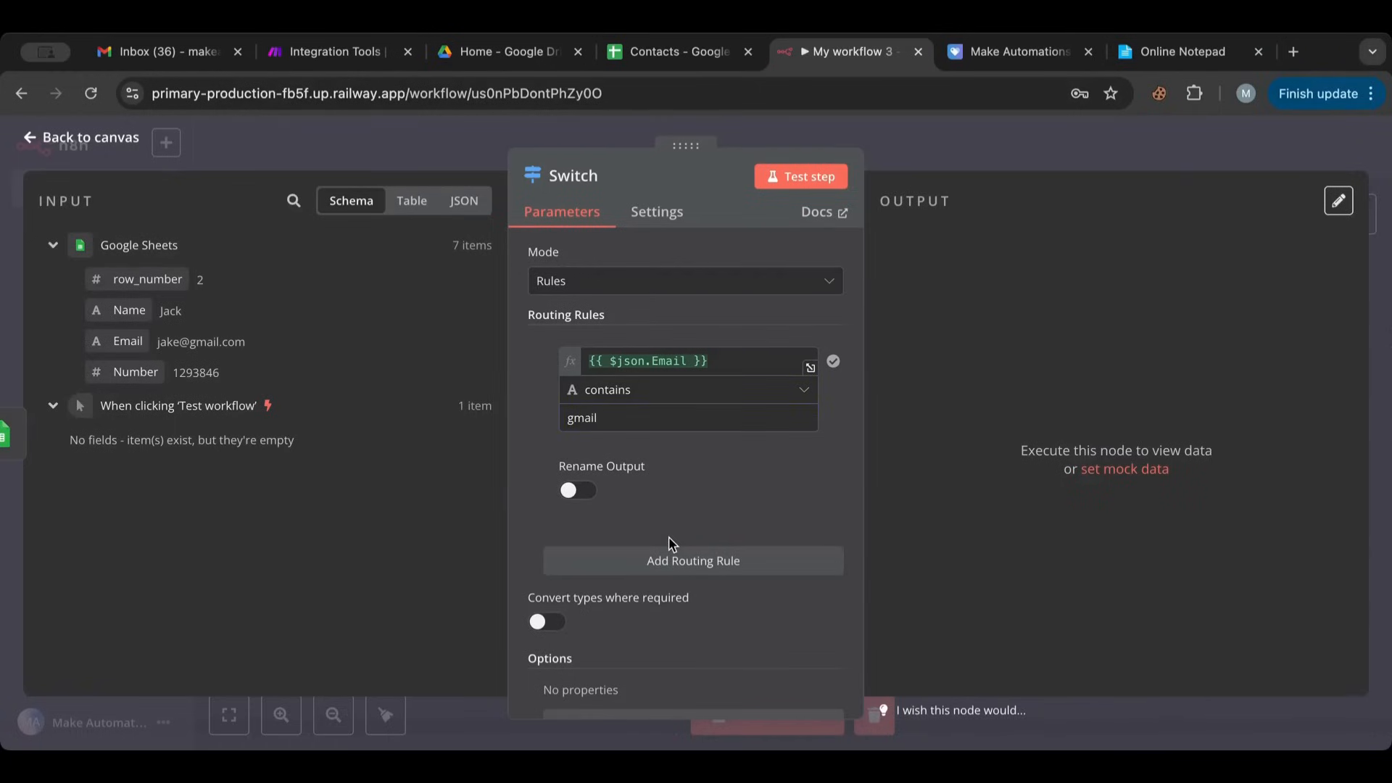
left_click(813, 176)
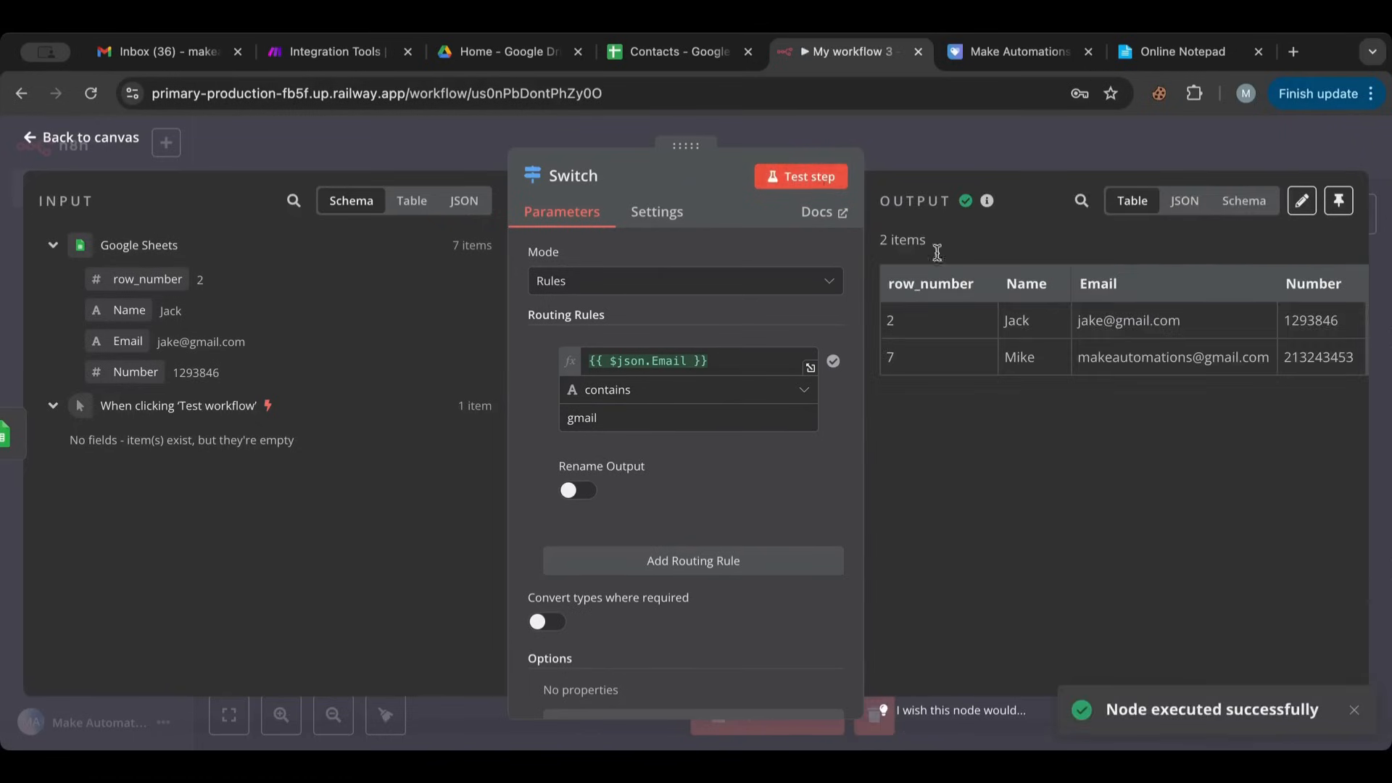
left_click(84, 140)
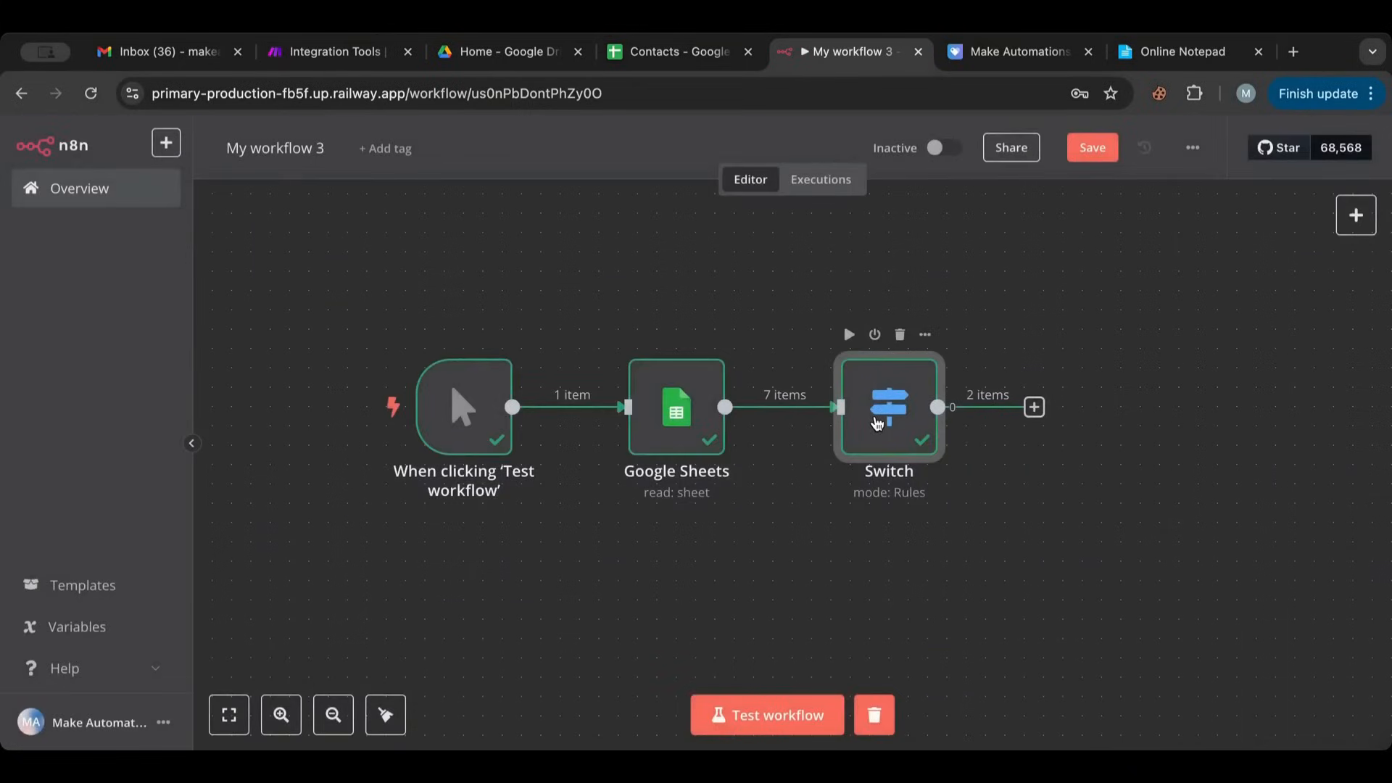
- Enable output renaming for the Switch node's rule, name the output gmail, and test the whole workflow from the canvas
double_click(867, 419)
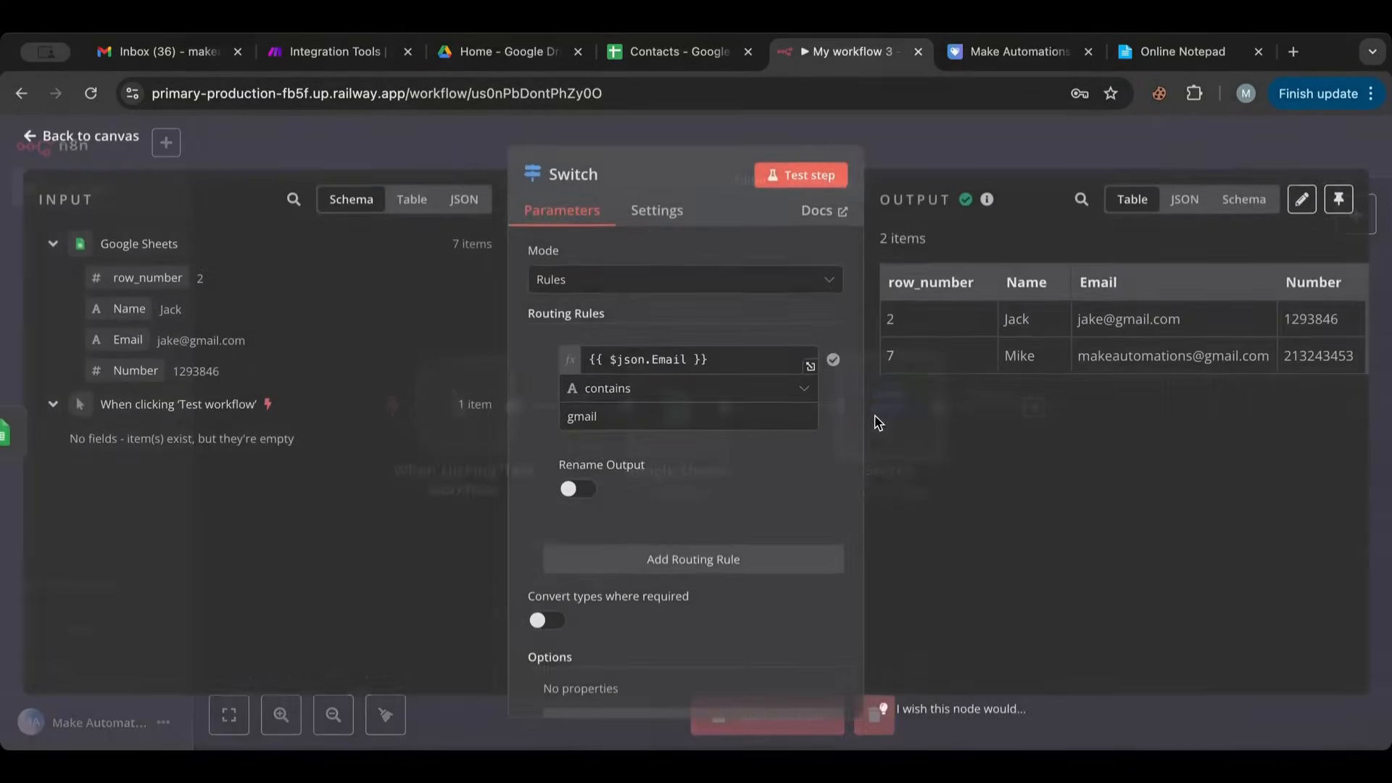
left_click(569, 491)
left_click(611, 558)
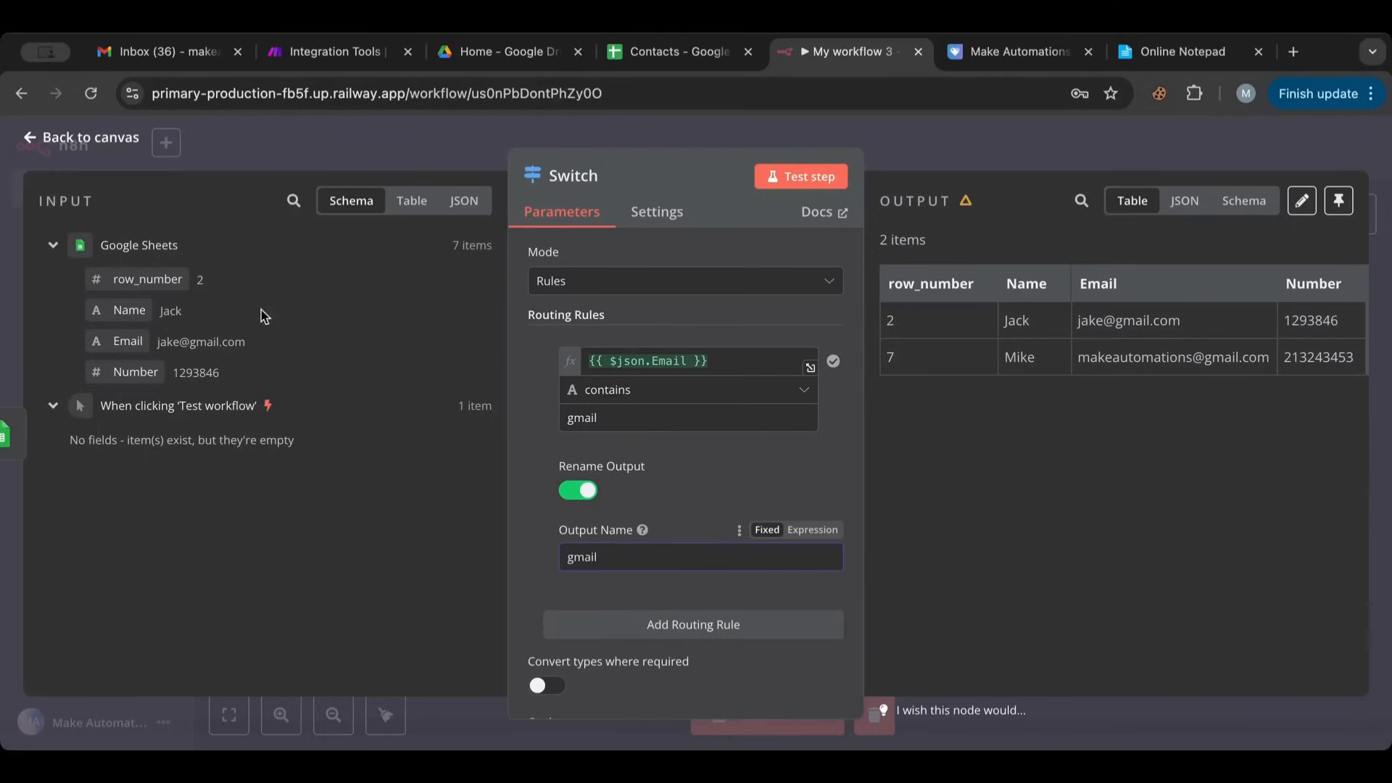
left_click(549, 580)
left_click(90, 138)
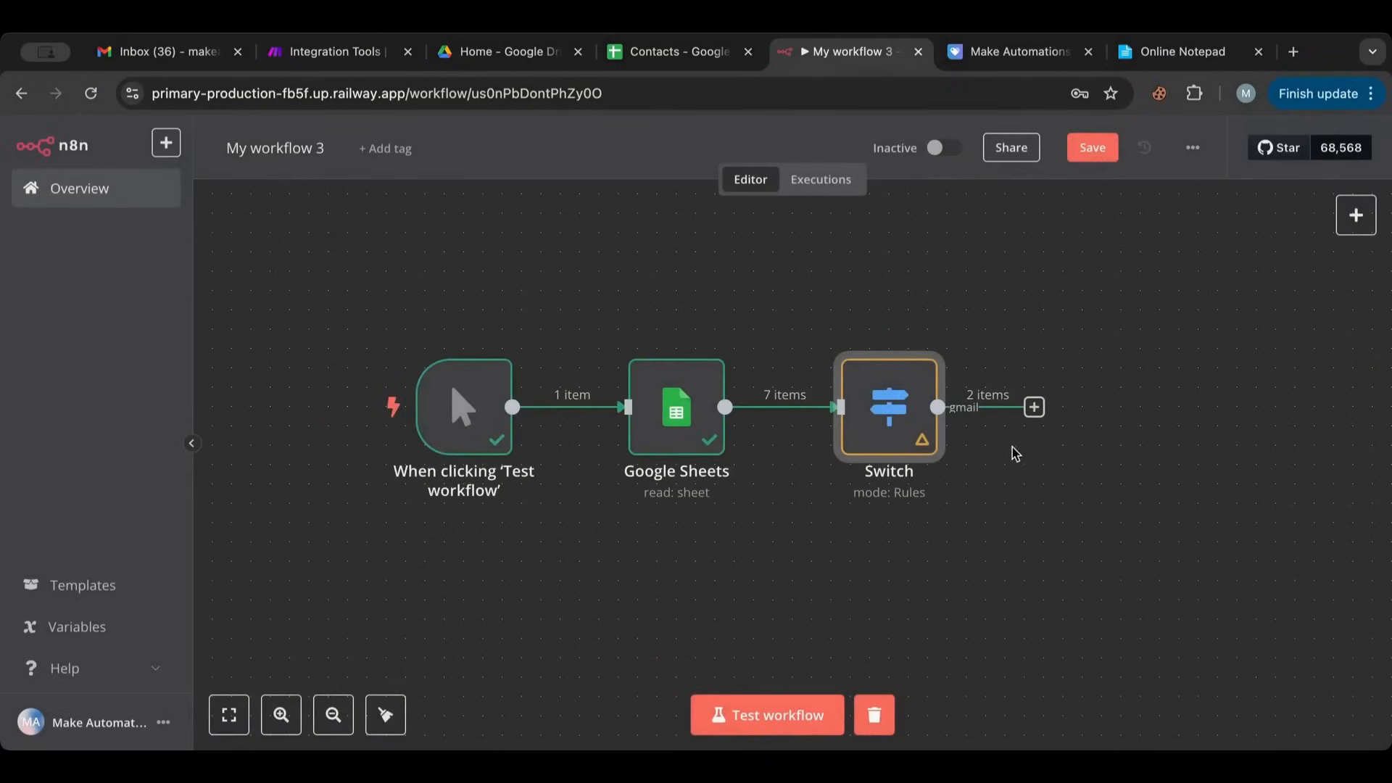
scroll(991, 445, "up", 3)
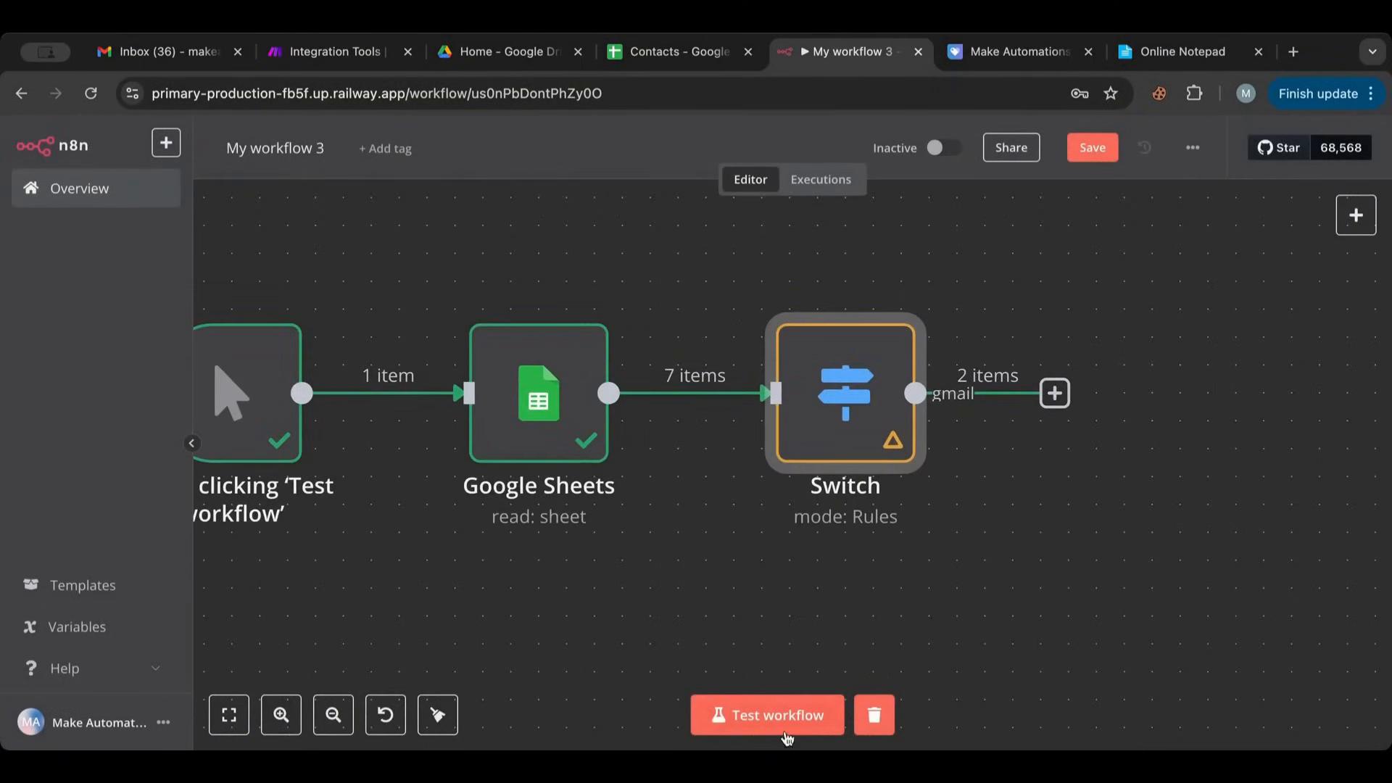
left_click(781, 720)
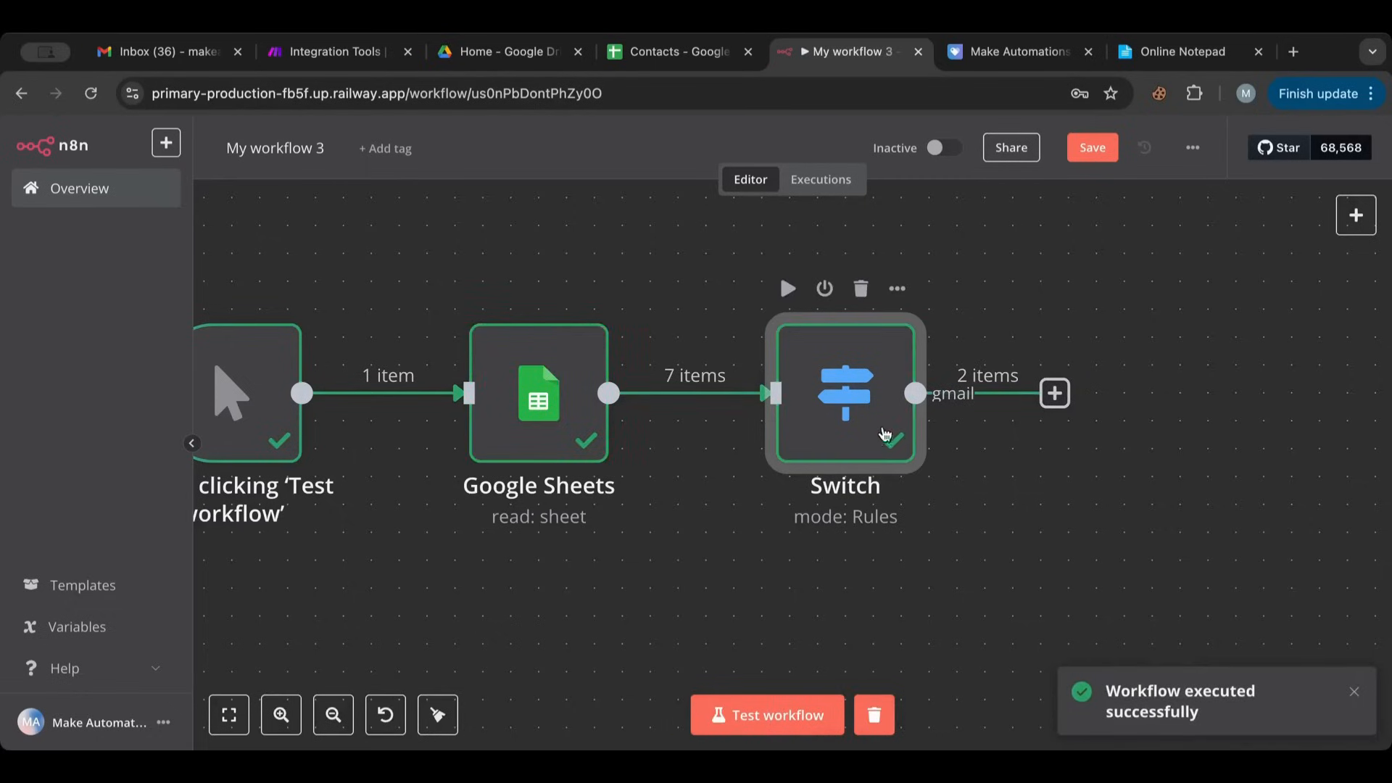
- Add a second routing rule to the Switch node and copy the gmail rule's {{ $json.Email }} expression into its first value
double_click(861, 426)
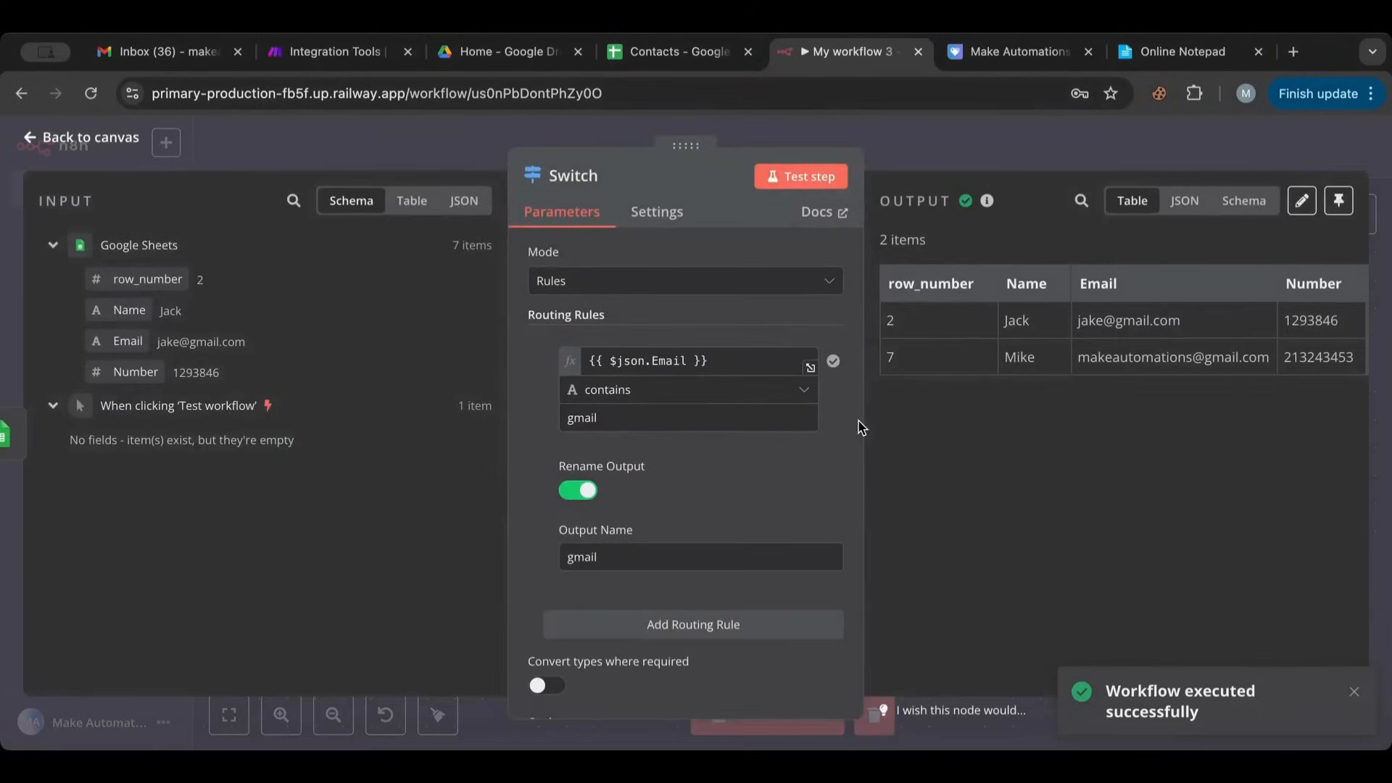
left_click(616, 624)
scroll(617, 644, "down", 1)
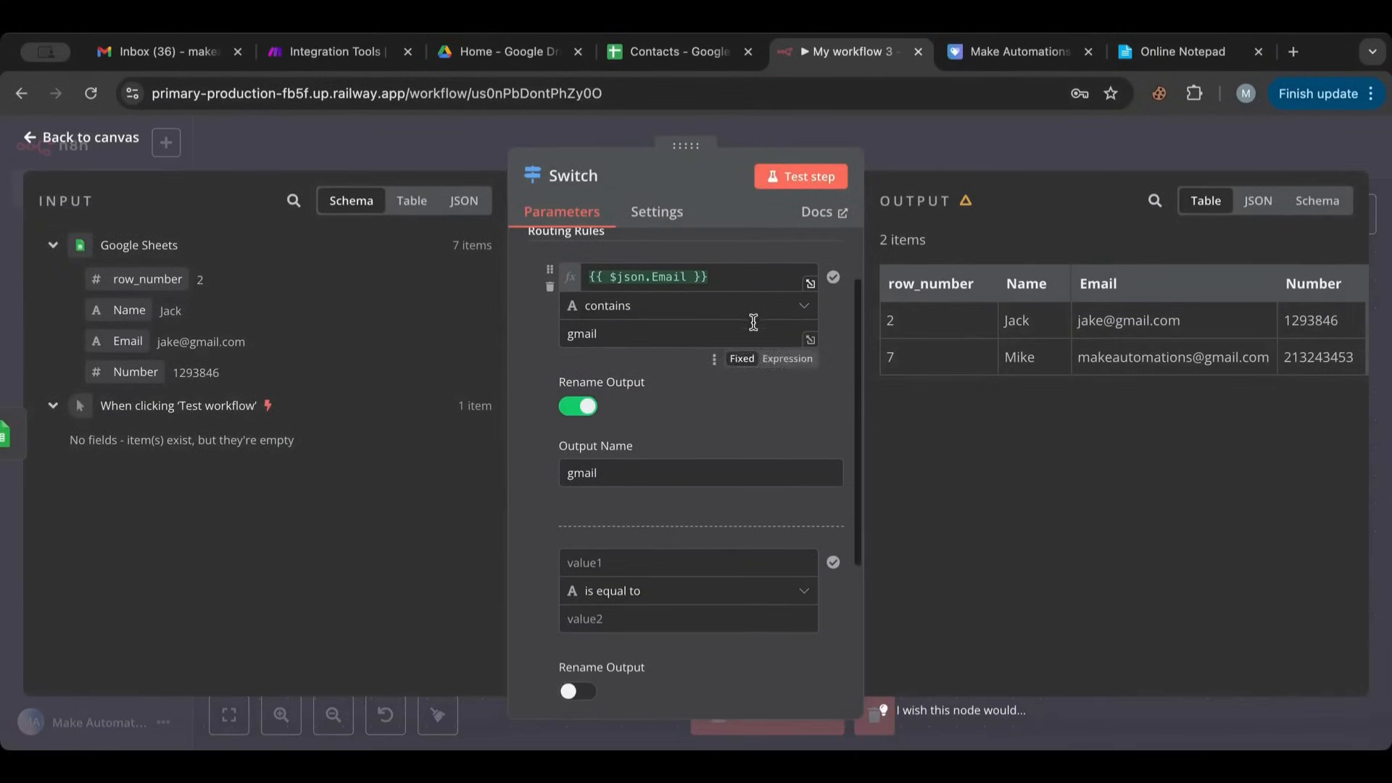
left_click(749, 279)
key("super+a")
key("super+c")
left_click(666, 552)
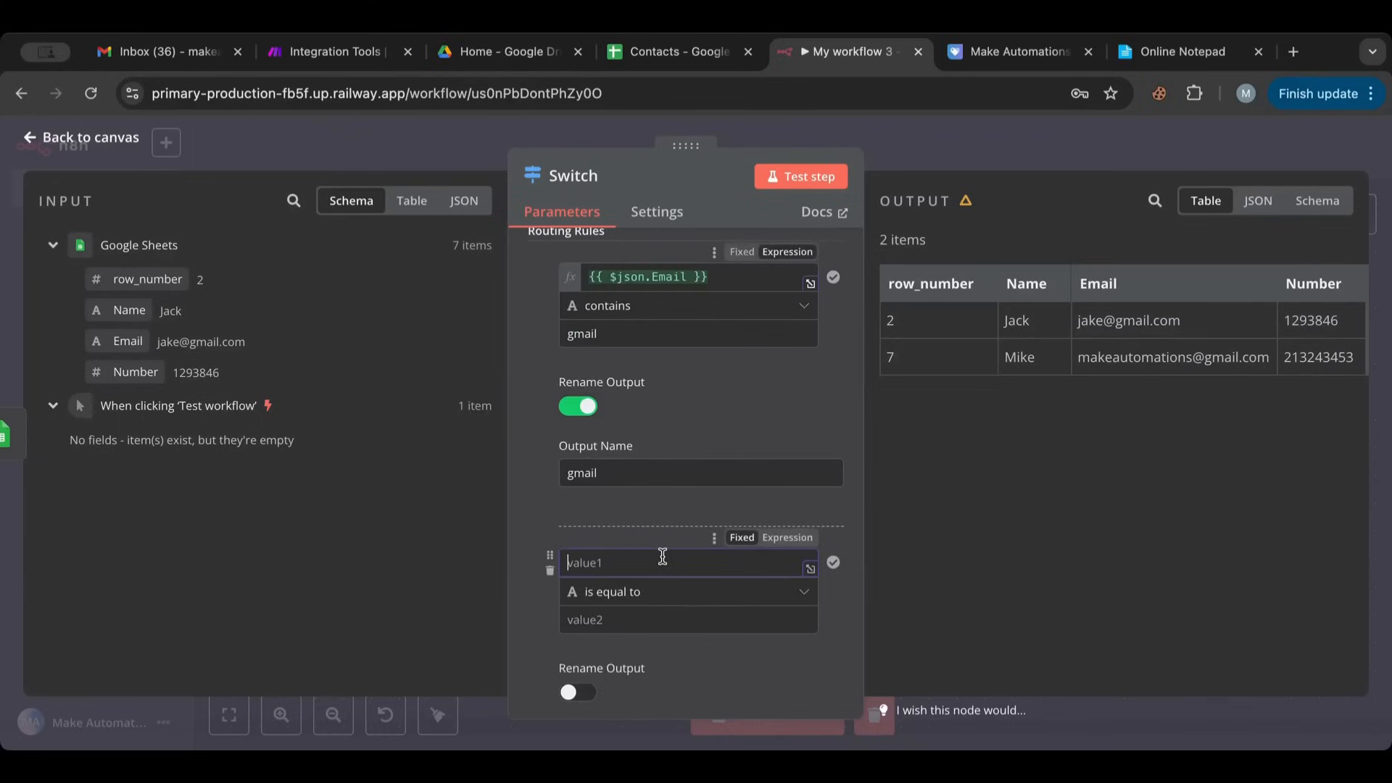
key("super+v")
left_click(619, 535)
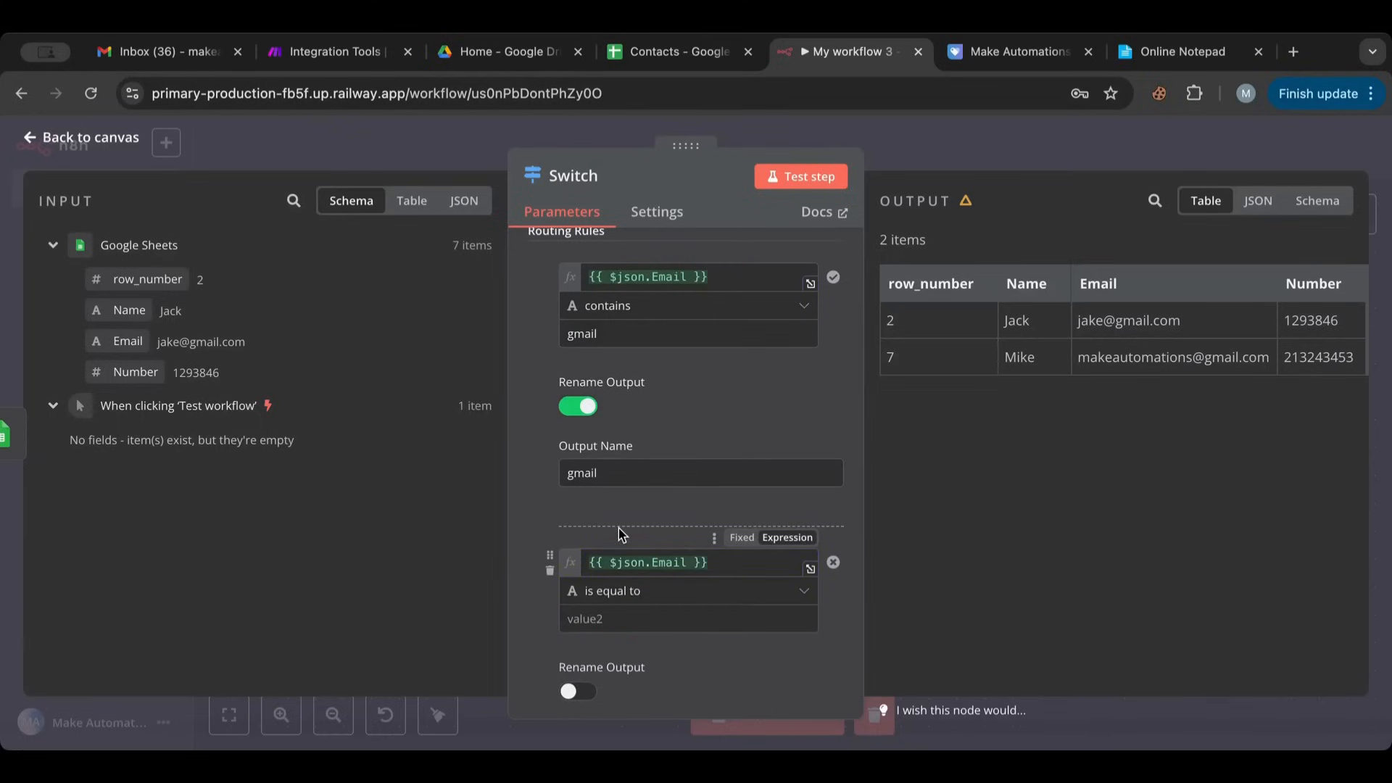
- Set the second routing rule to the String condition contains with the value hotmail
left_click(621, 598)
mouse_move(708, 412)
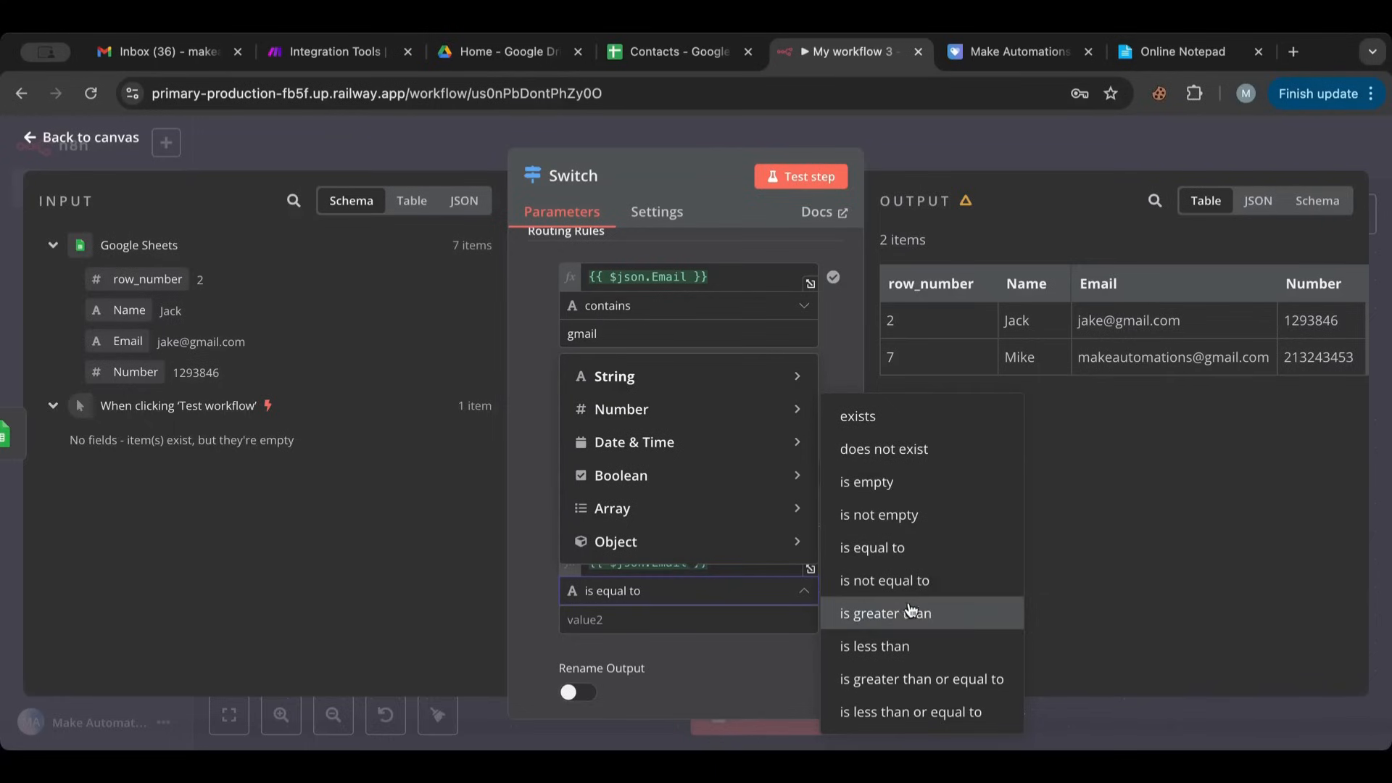
mouse_move(708, 376)
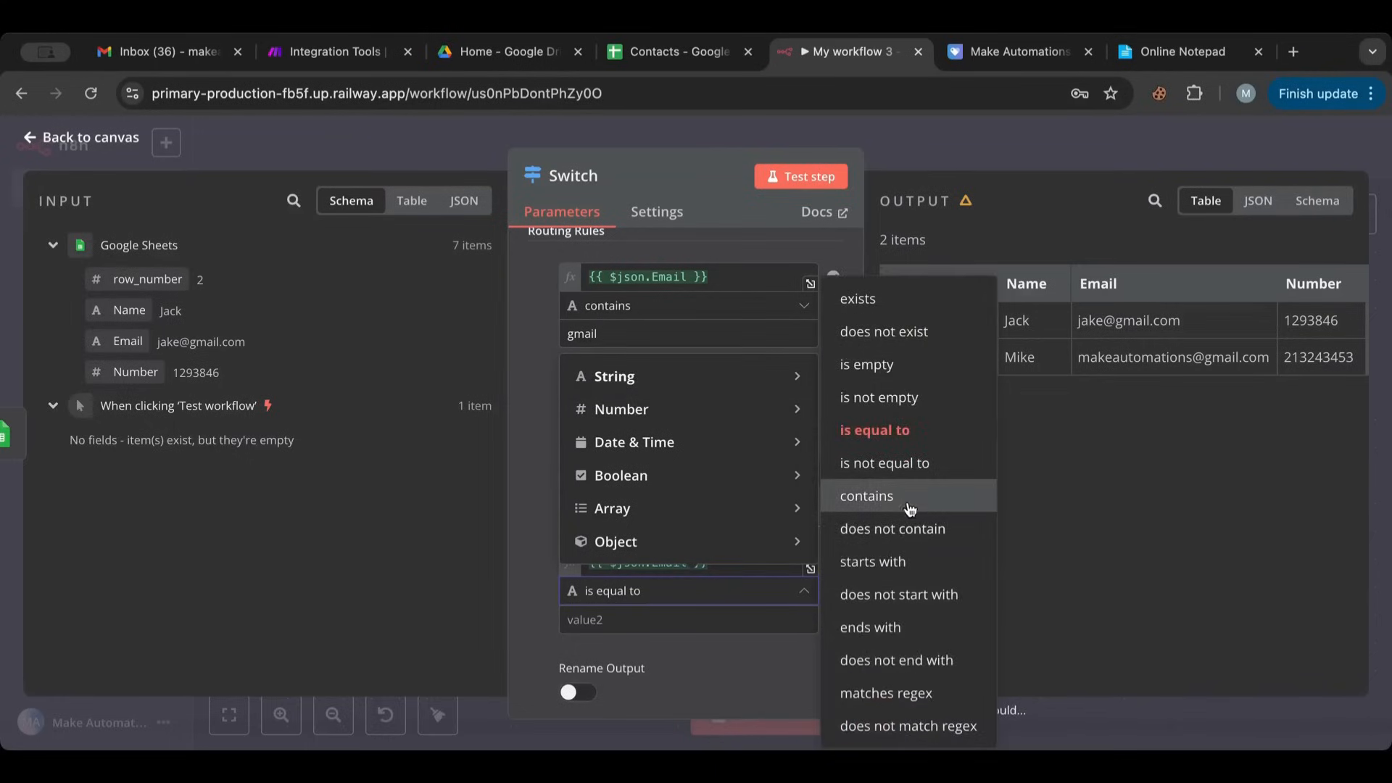
left_click(870, 491)
left_click(629, 620)
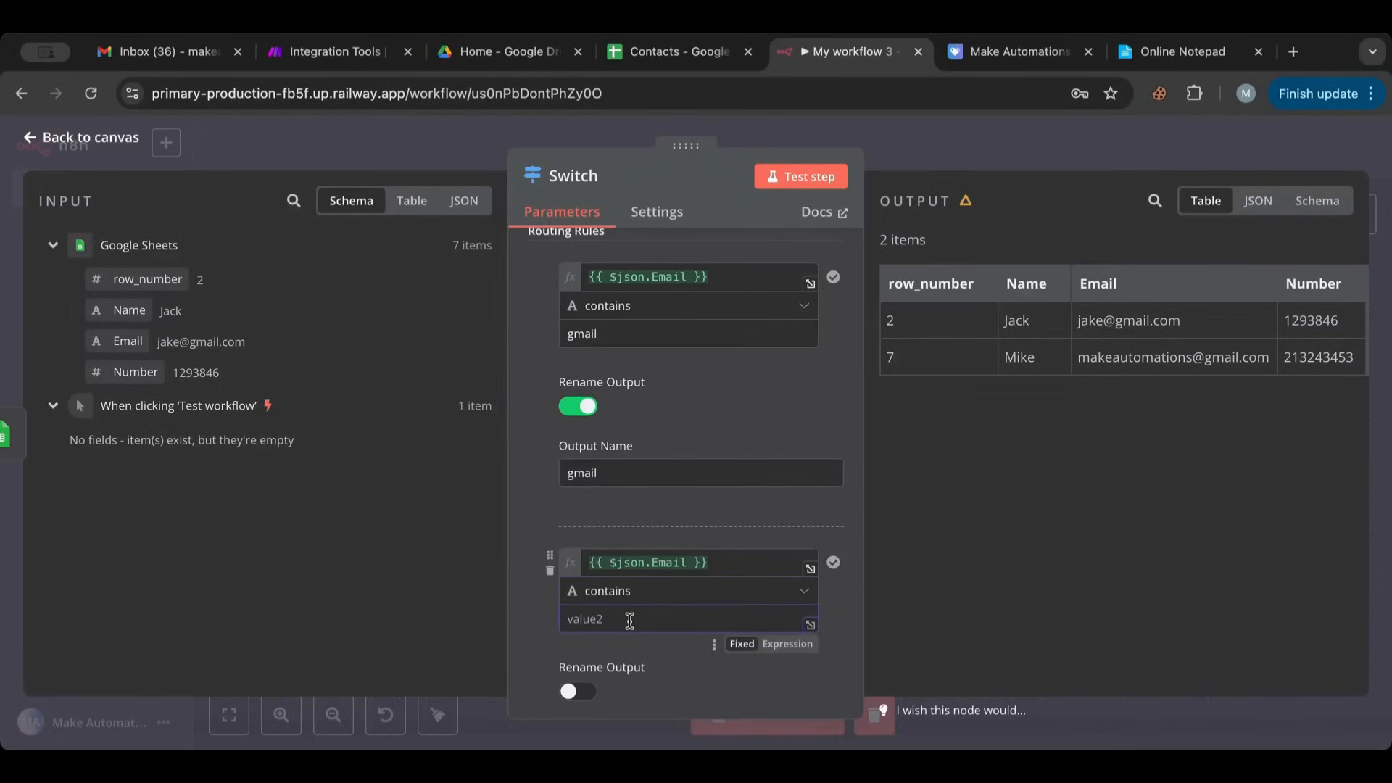
type("hotmail")
left_click(534, 501)
- Enable output renaming for the second rule, name the output hotmail, and test the whole workflow from the canvas
scroll(540, 510, "down", 2)
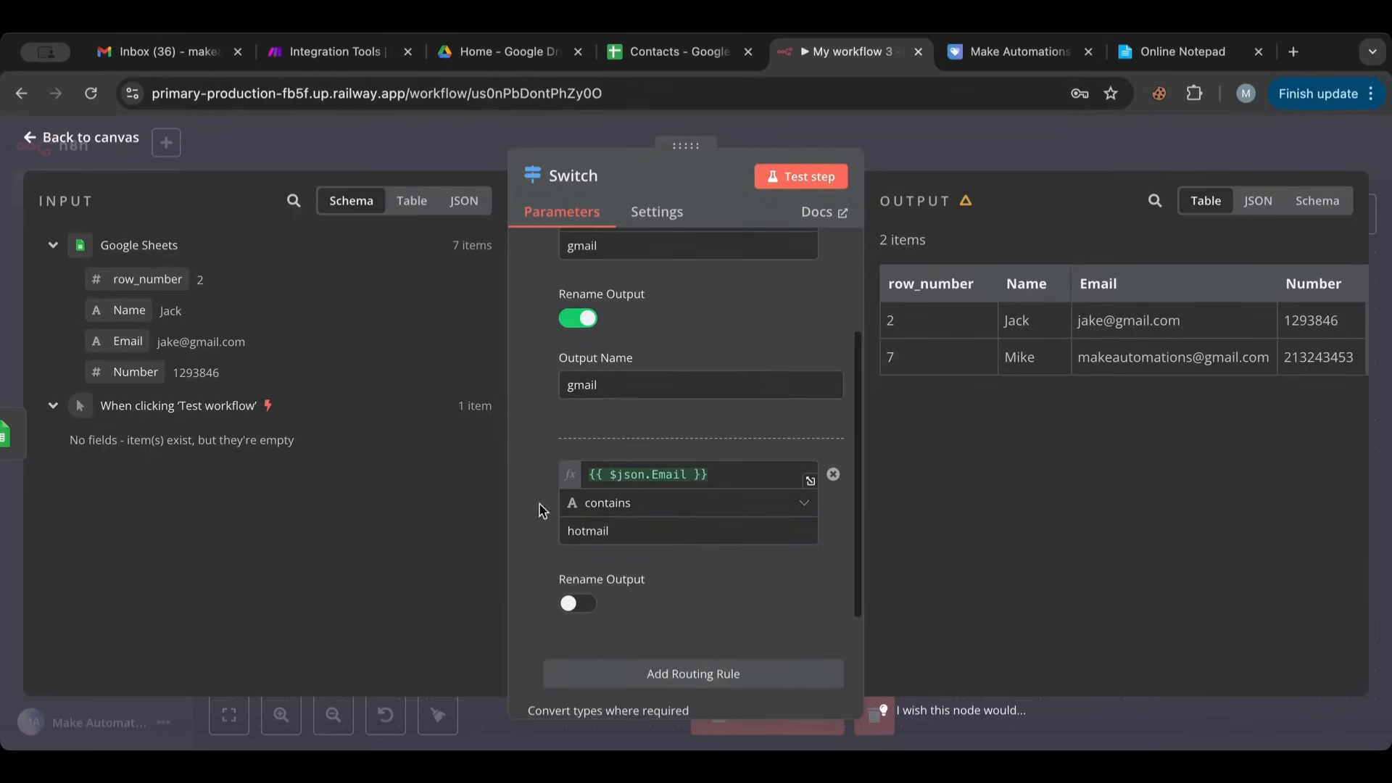
left_click(578, 603)
left_click(609, 531)
double_click(609, 530)
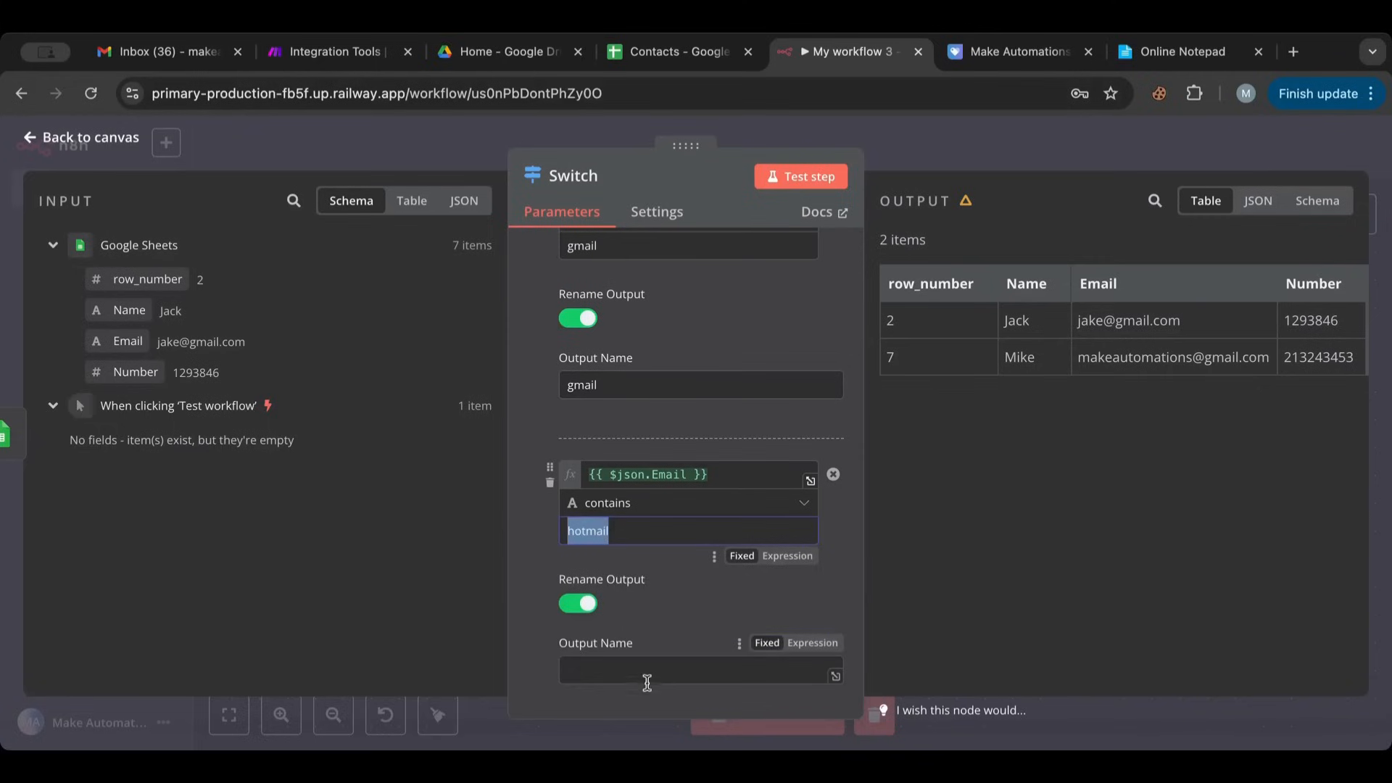
left_click(647, 682)
key("ctrl+v")
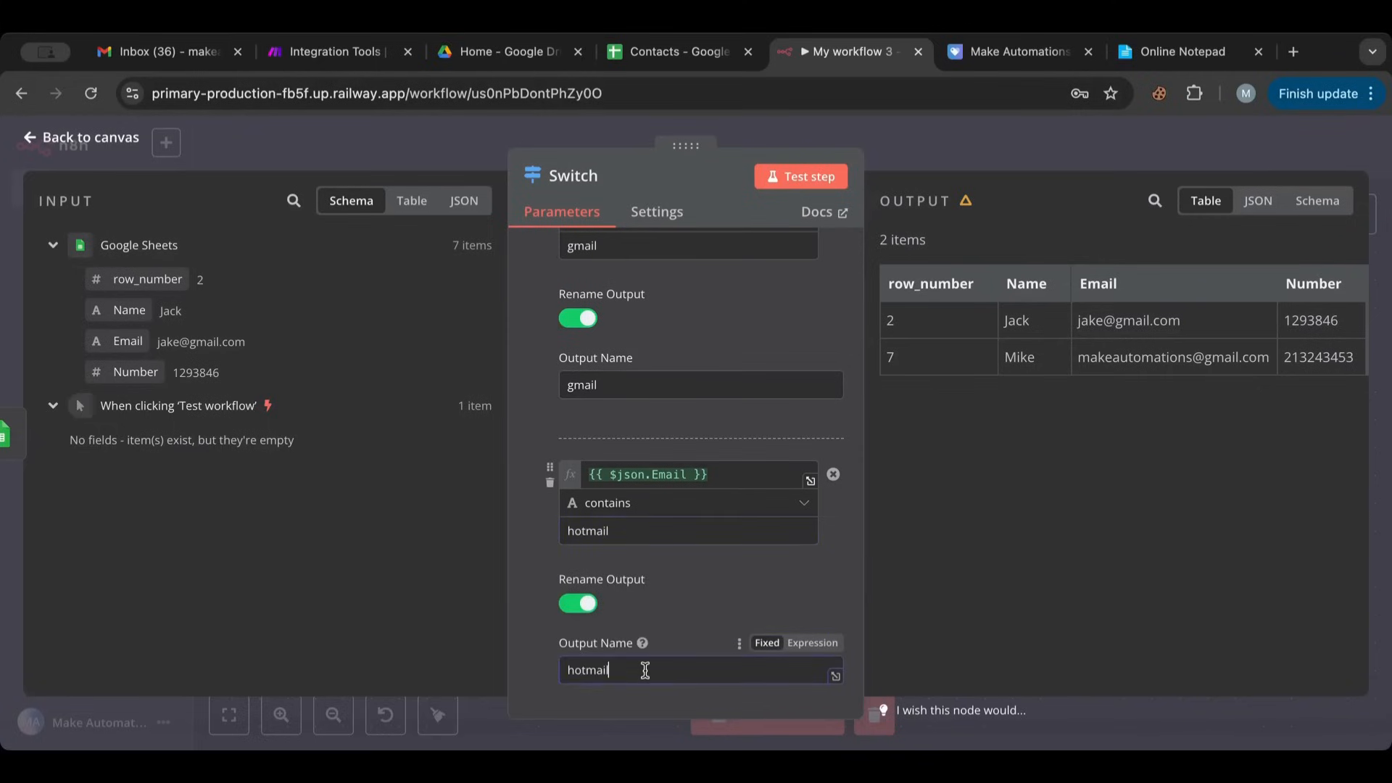
left_click(110, 145)
left_click(769, 714)
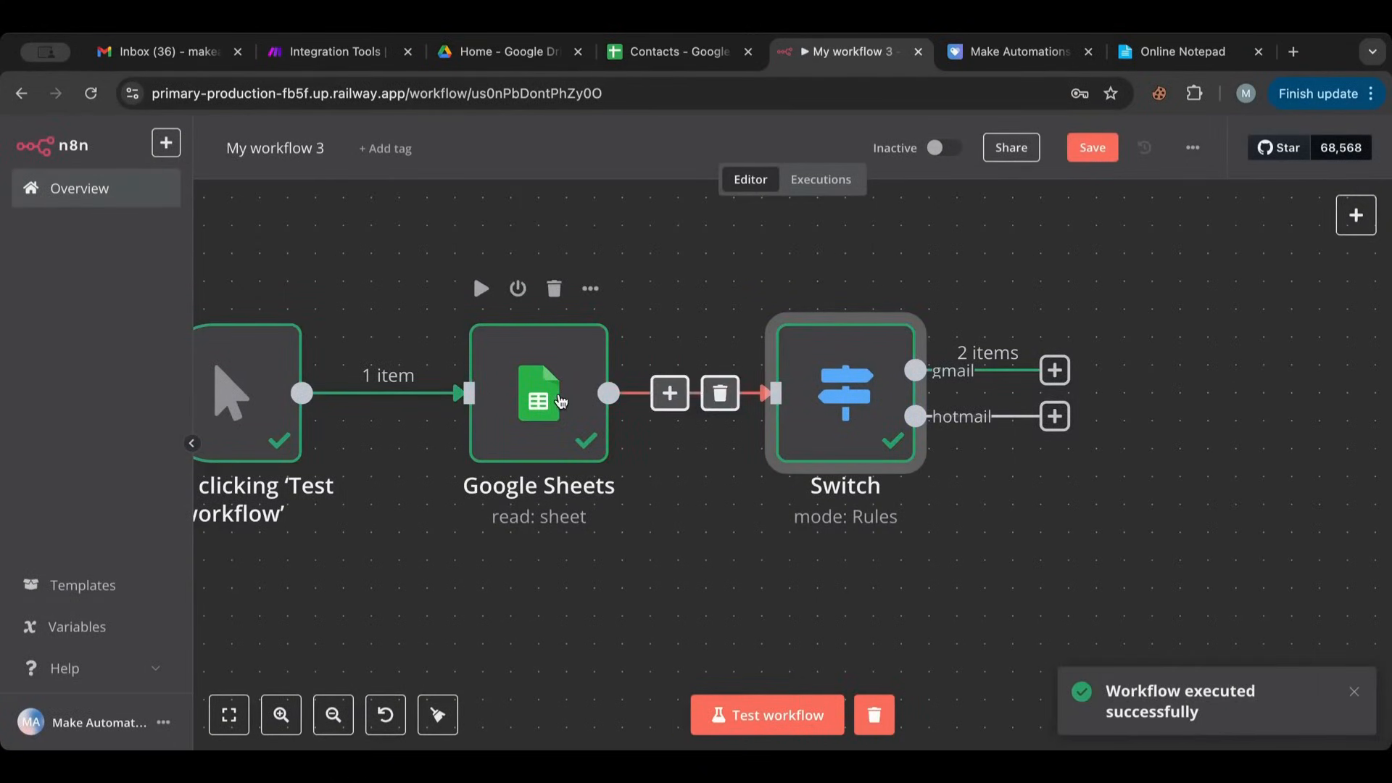
- Review the email addresses in the Google Sheets node's output and change the second Switch rule's comparison value to yahoo
left_click(561, 401)
double_click(561, 401)
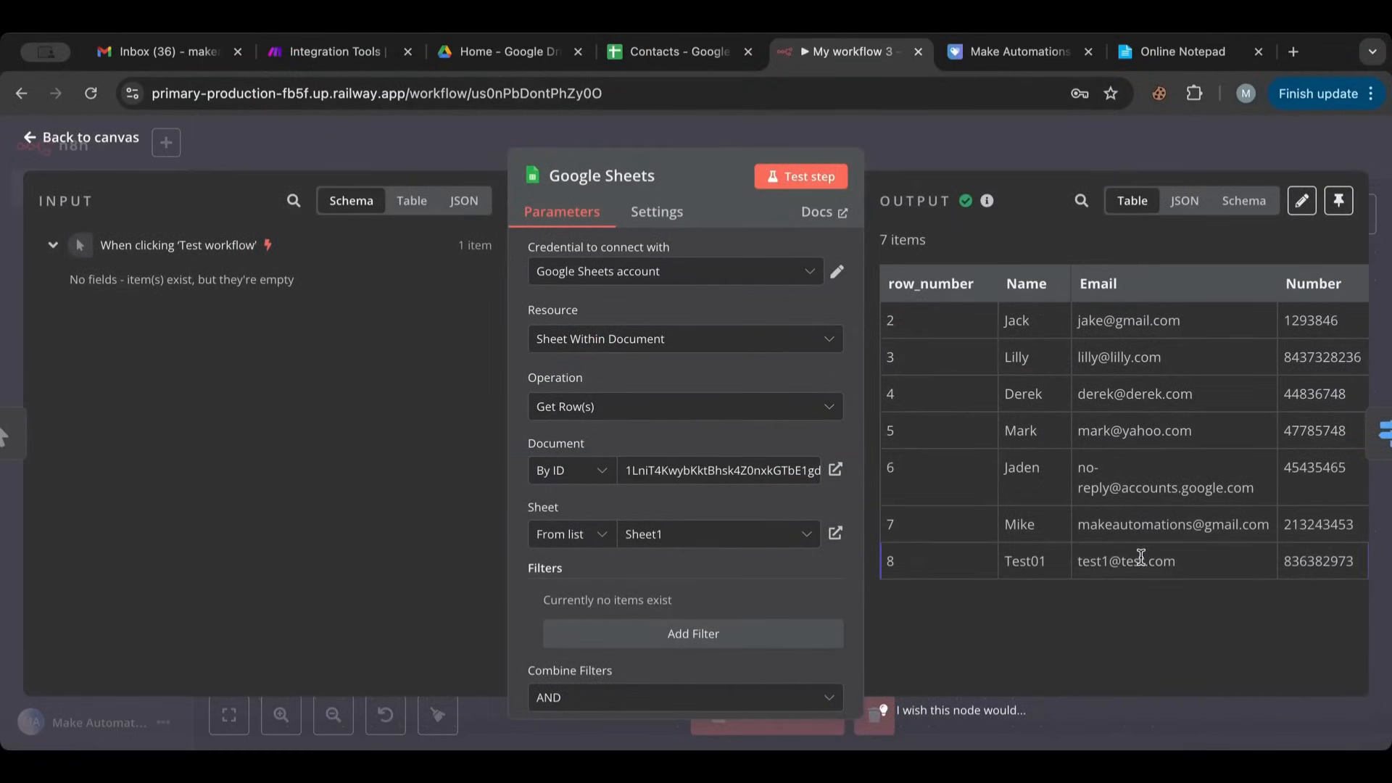
left_click(120, 139)
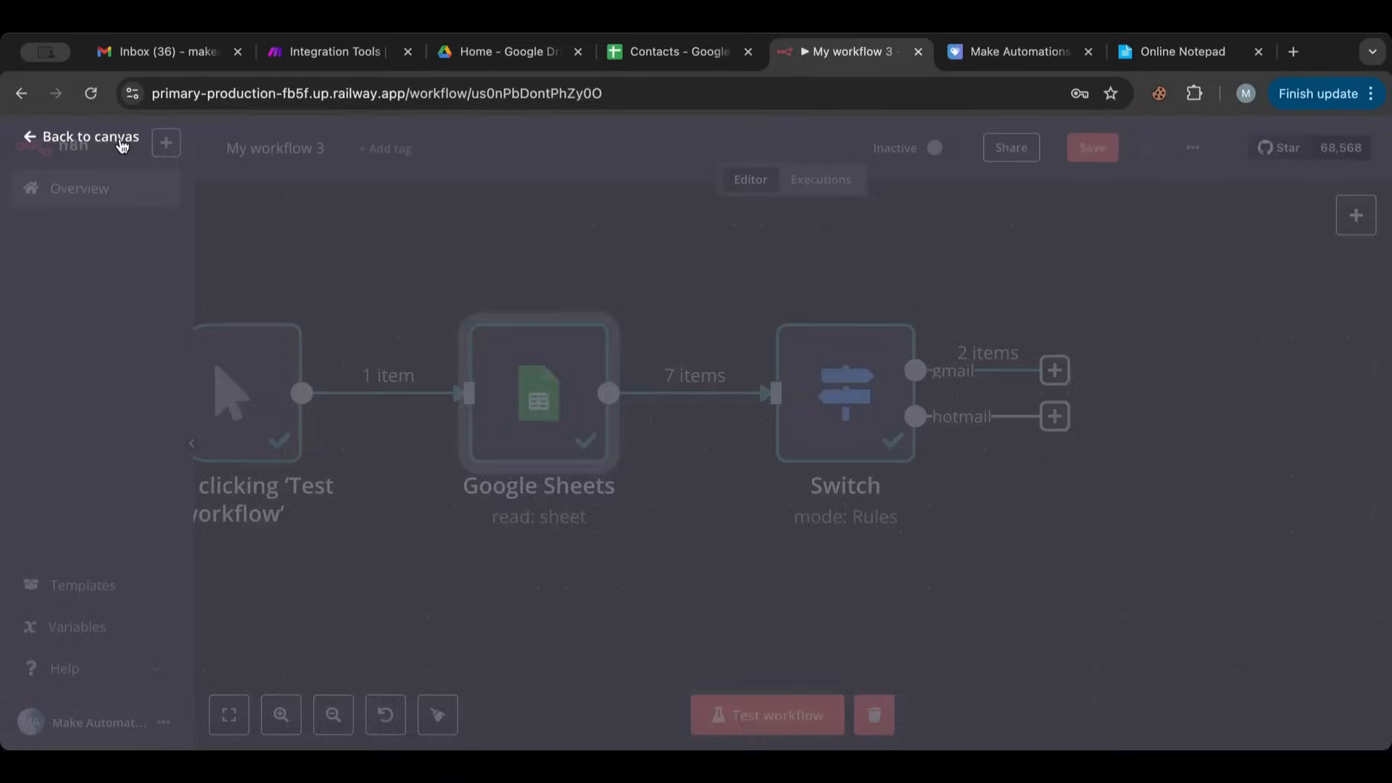
double_click(814, 445)
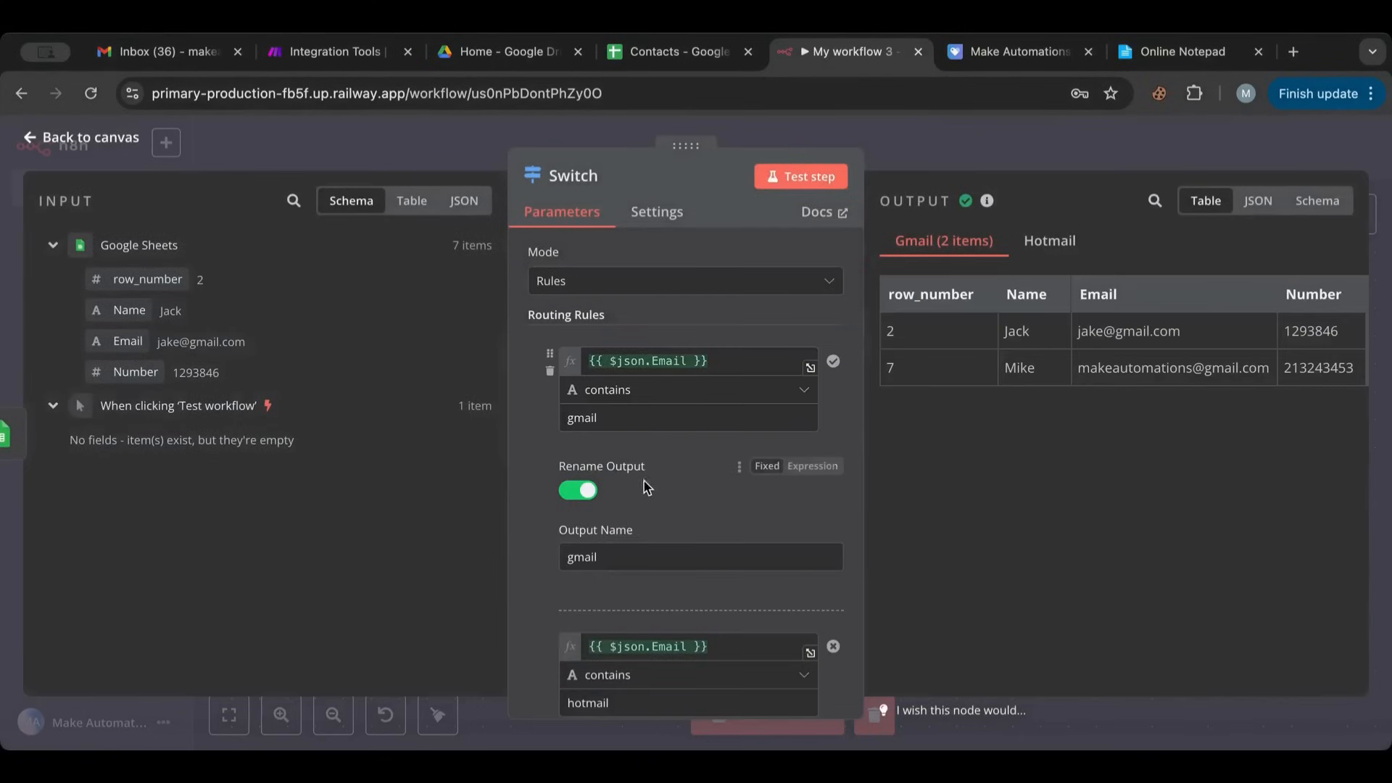
scroll(644, 481, "down", 3)
double_click(595, 527)
type("yahoo")
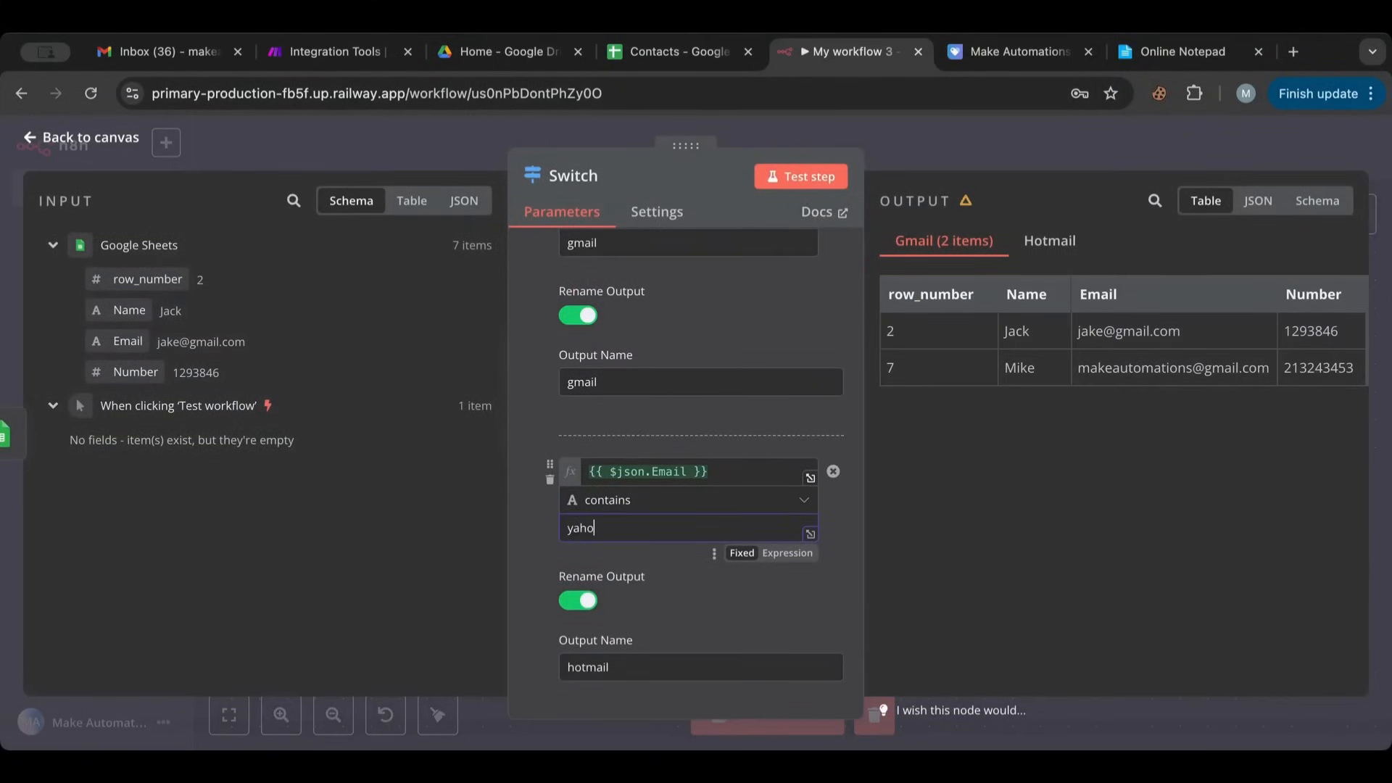
- Rename the second rule's output to yahoo and test the whole workflow from the canvas
double_click(584, 668)
type("yahoo")
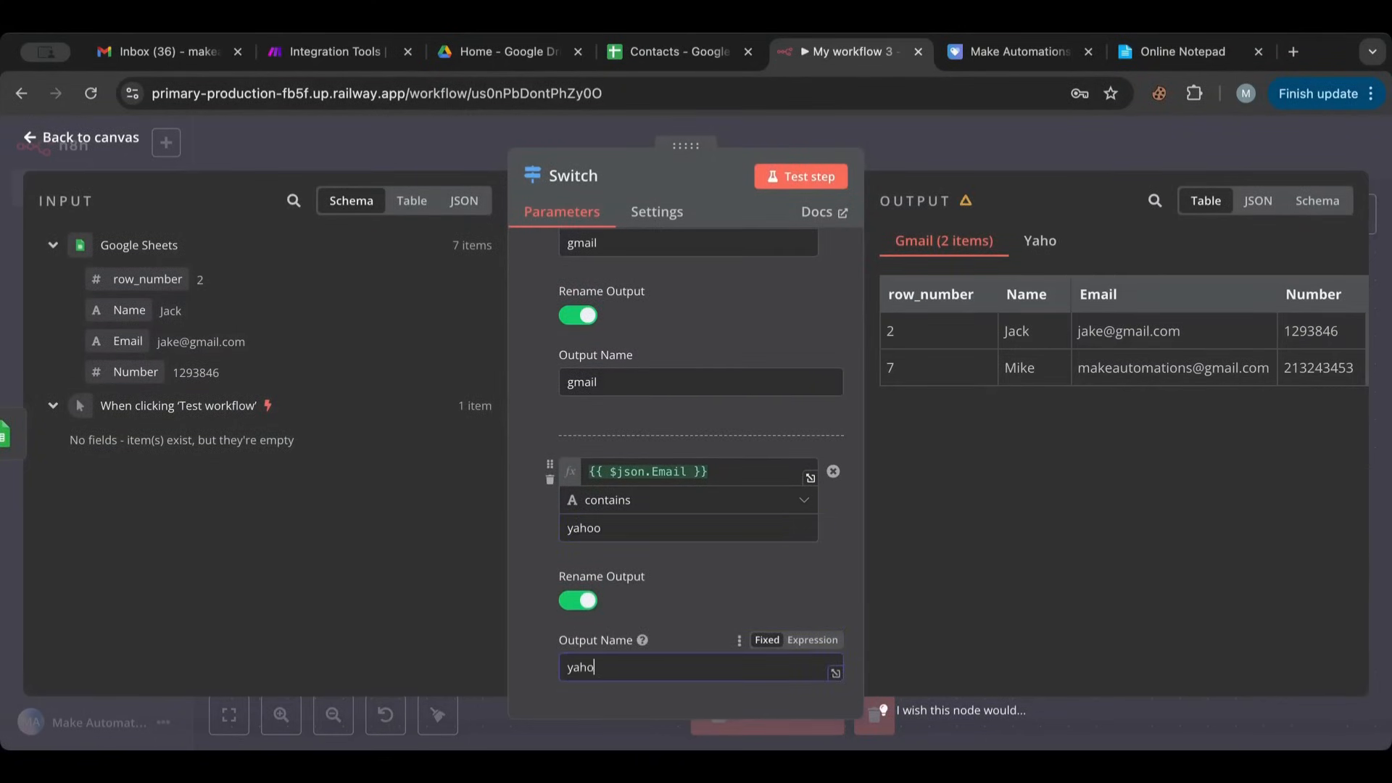
left_click(101, 138)
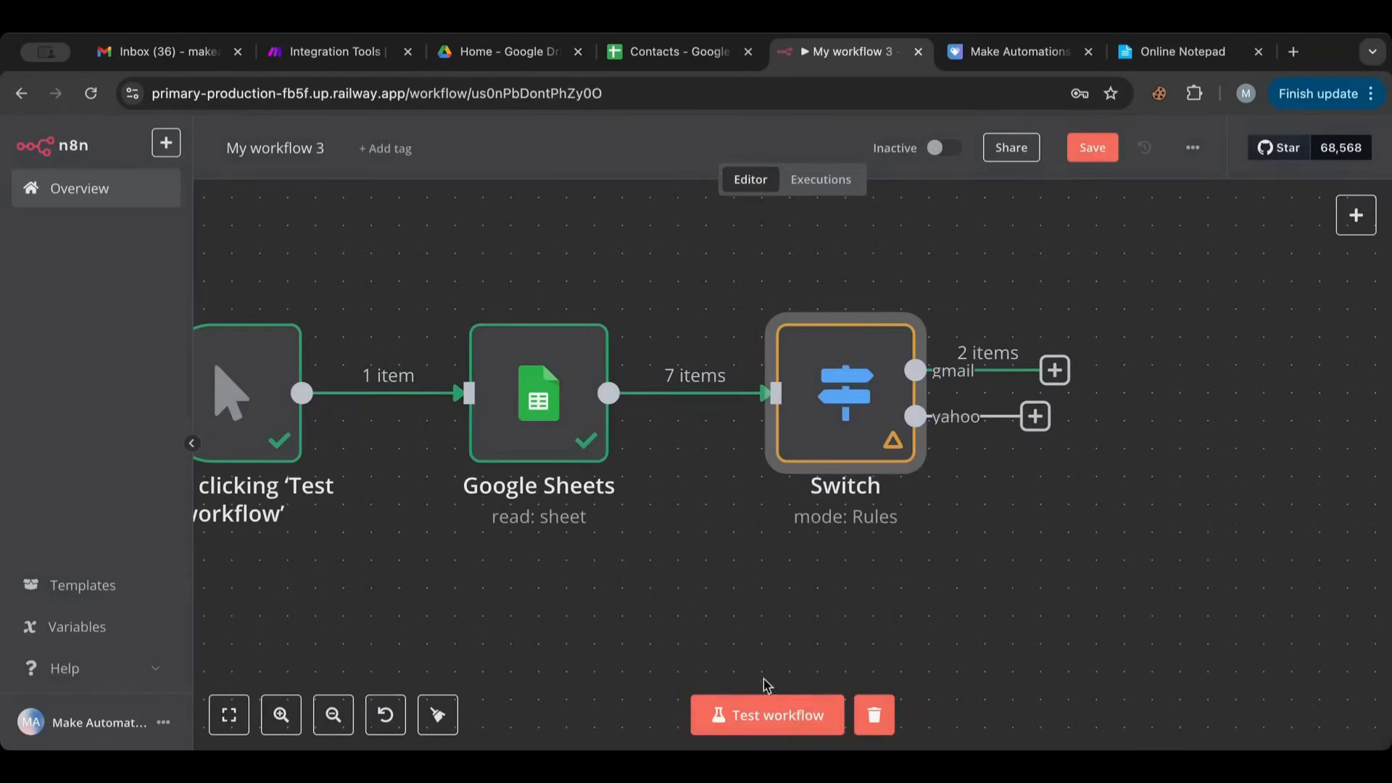
left_click(803, 720)
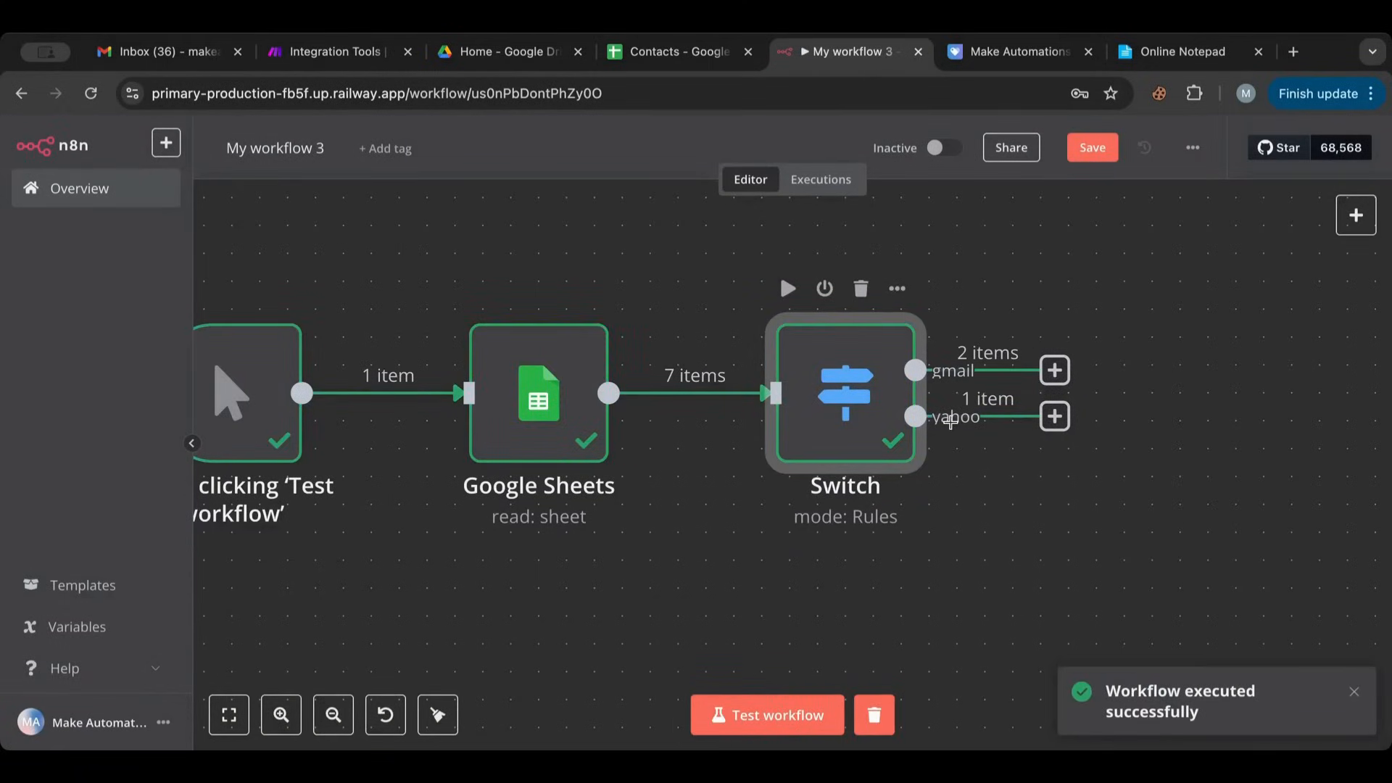
- Add a third routing rule to the Switch node and reuse the second rule's {{ $json.Email }} expression as its first value
double_click(845, 438)
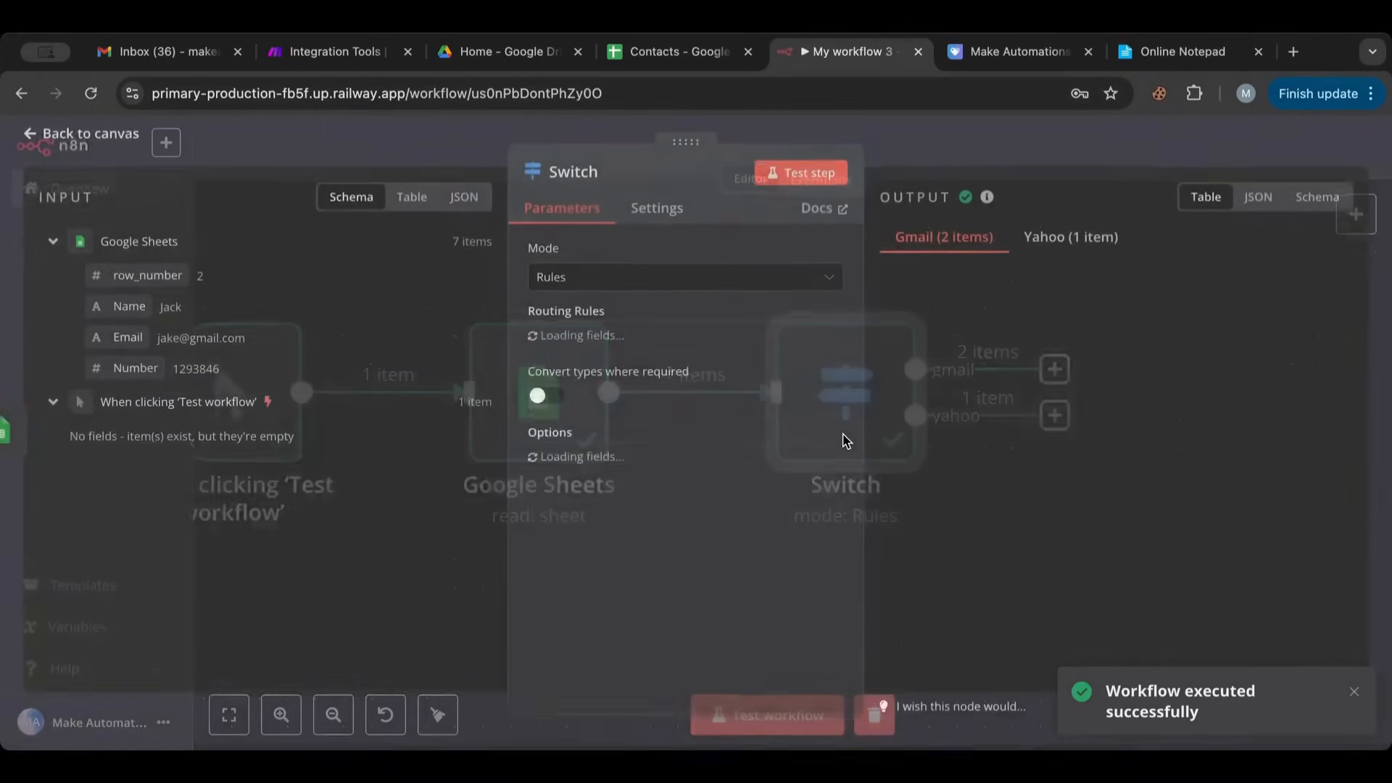
scroll(817, 476, "down", 5)
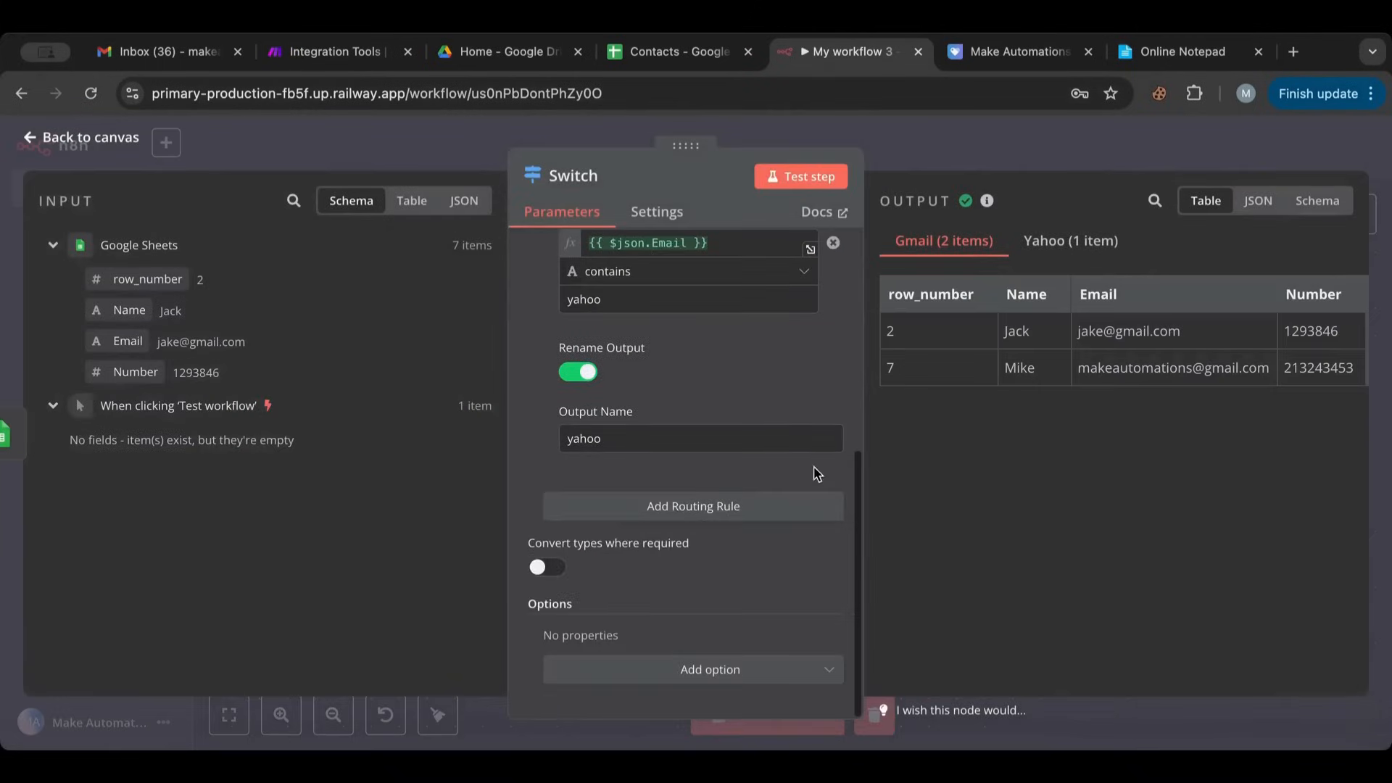
left_click(651, 517)
left_click(624, 527)
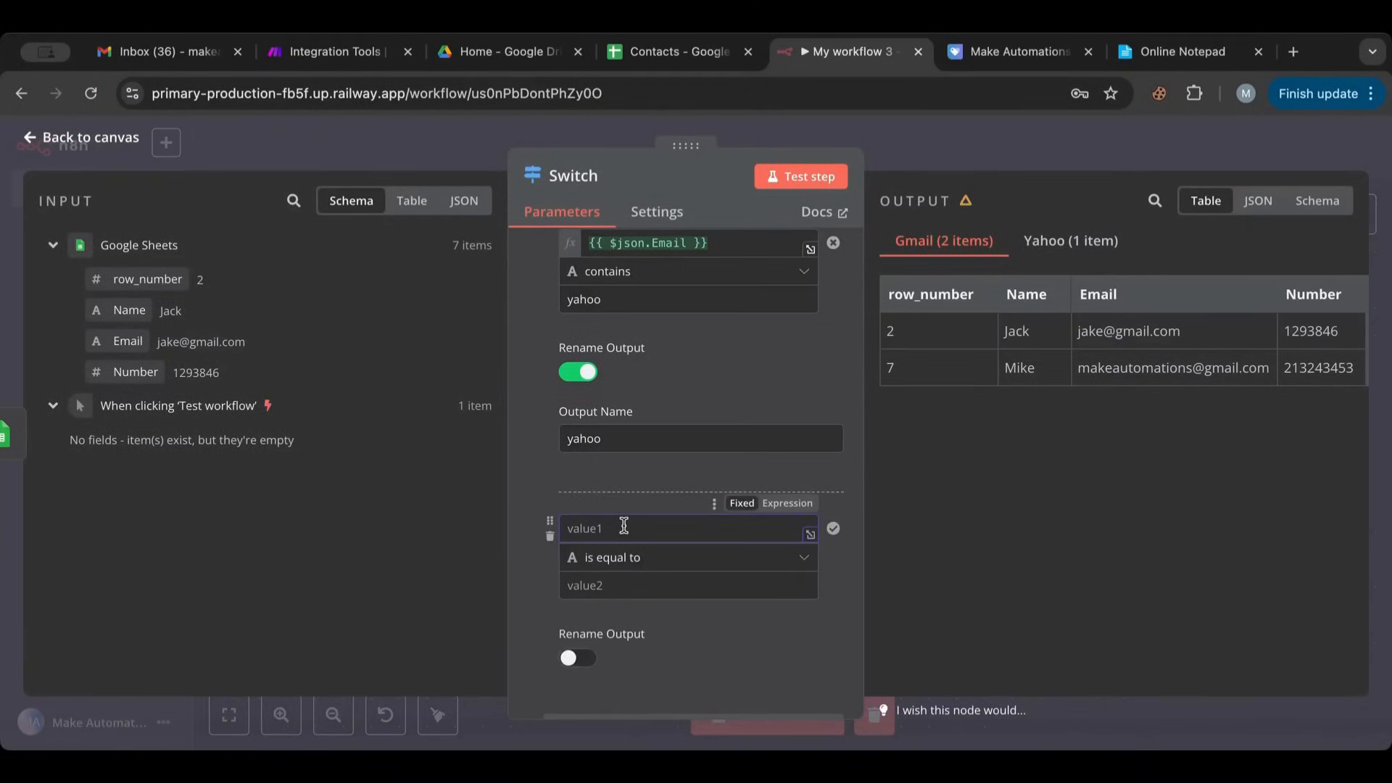
scroll(671, 326, "up", 3)
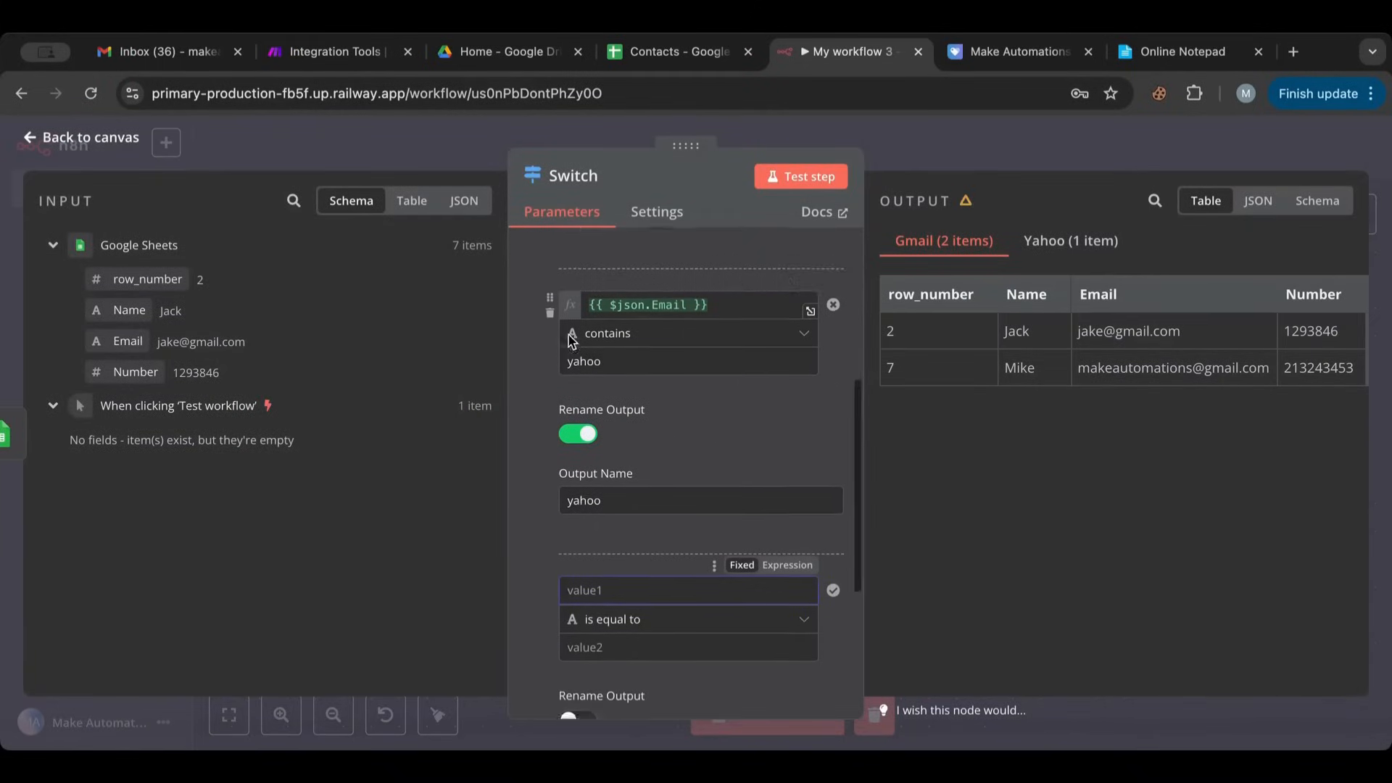
triple_click(667, 341)
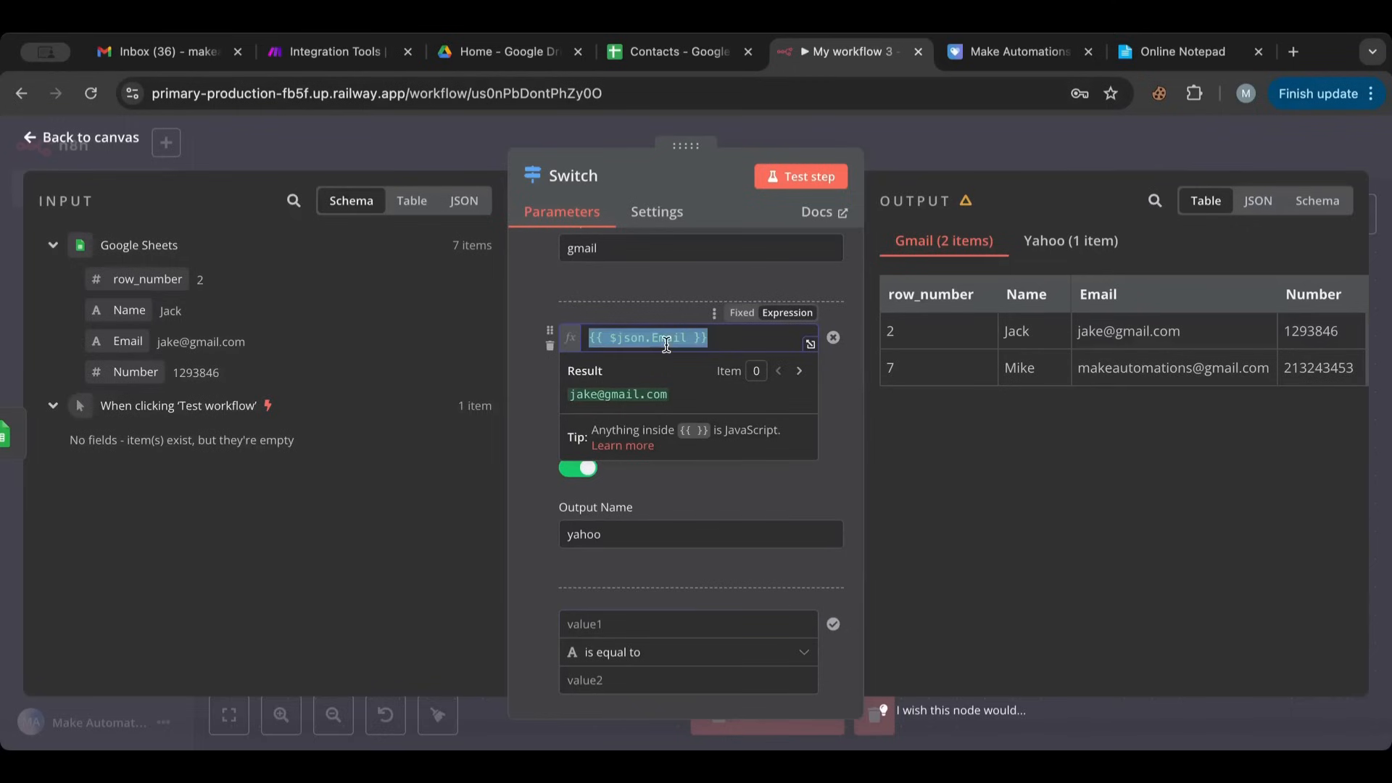
key("ctrl+c")
left_click(599, 622)
key("ctrl+v")
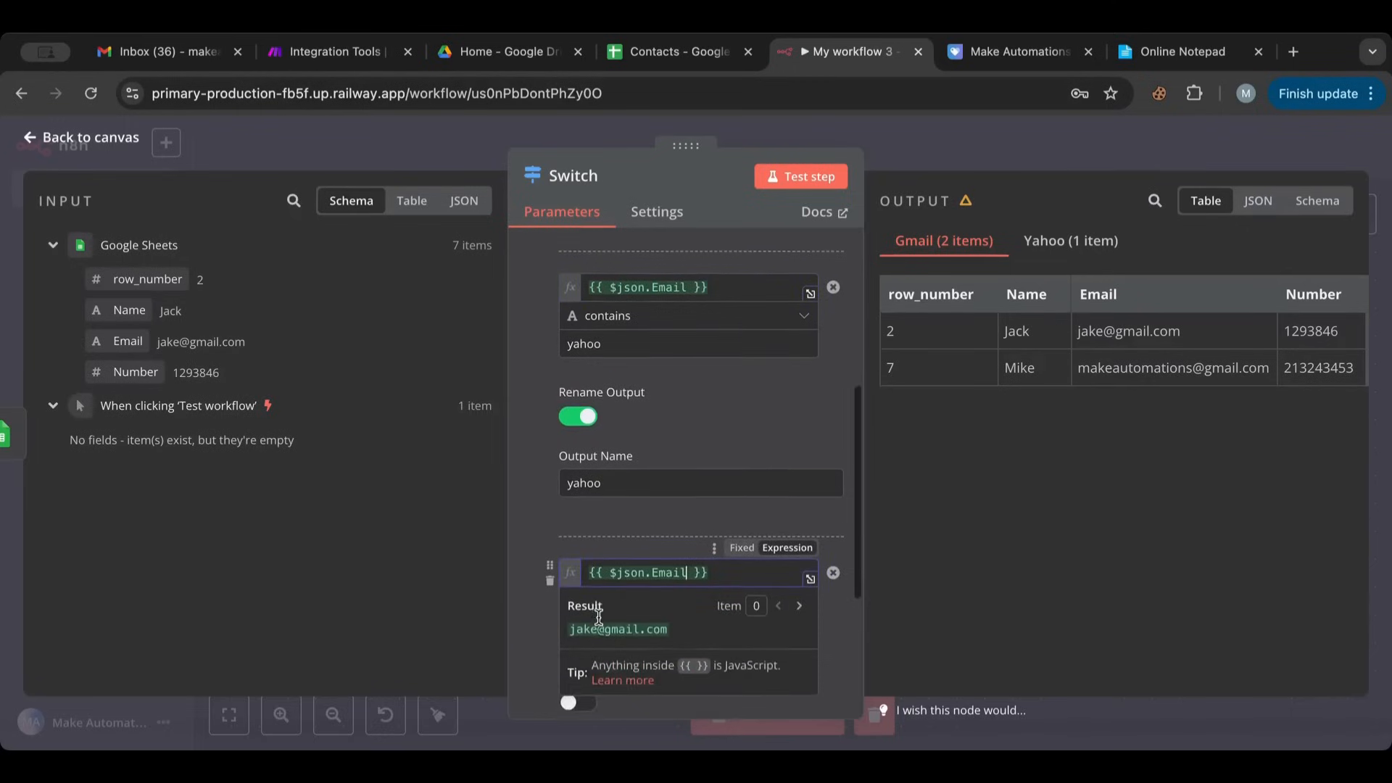
- Set the third routing rule's comparison to the String condition does not contain
scroll(598, 616, "down", 1)
left_click(529, 587)
left_click(652, 540)
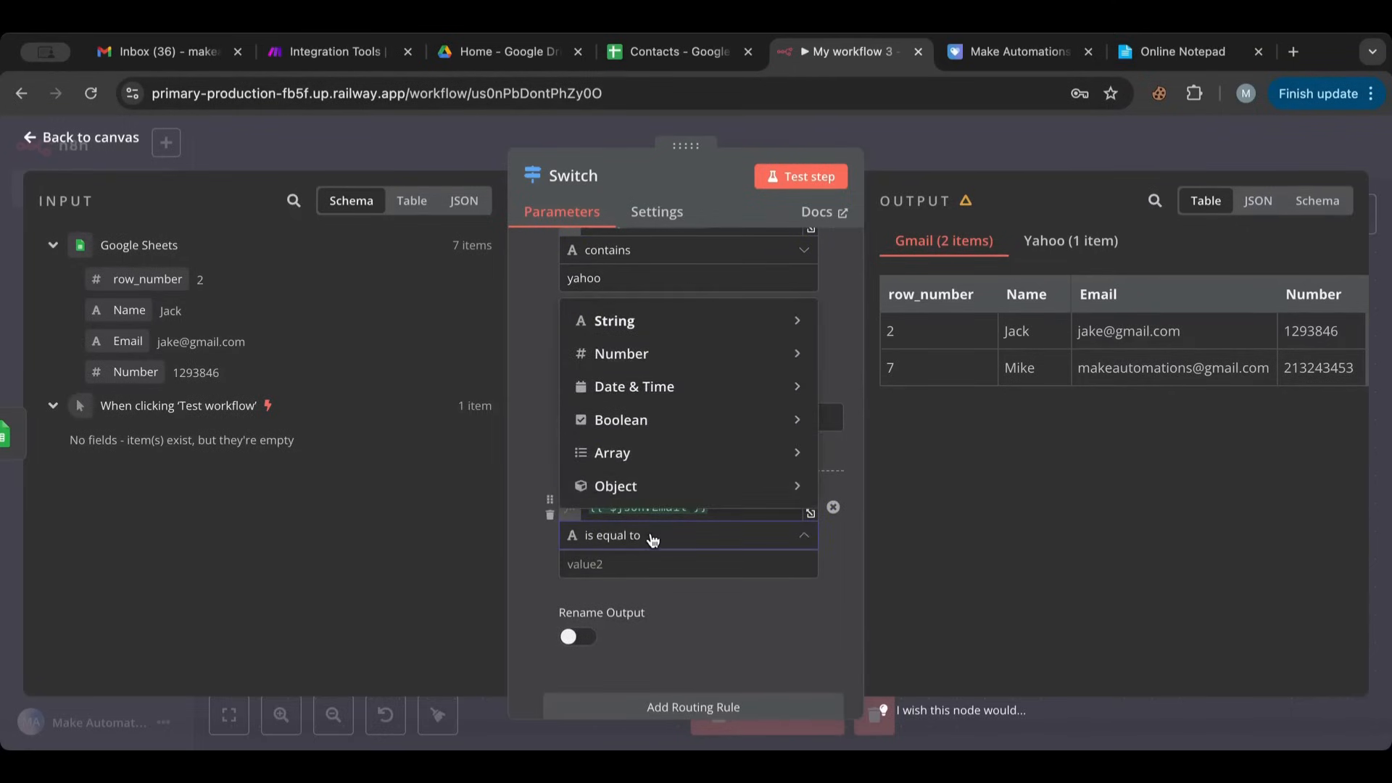
mouse_move(673, 353)
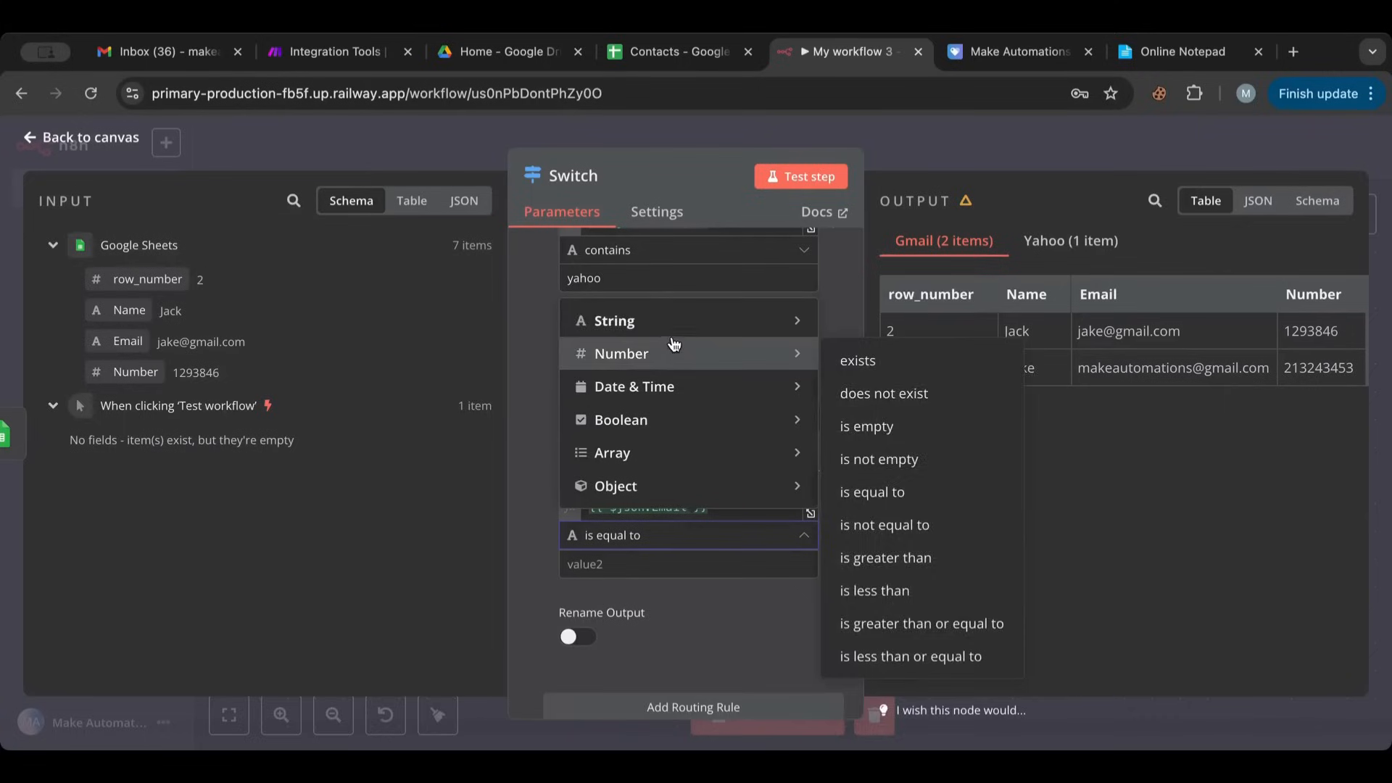
left_click(861, 496)
left_click(638, 563)
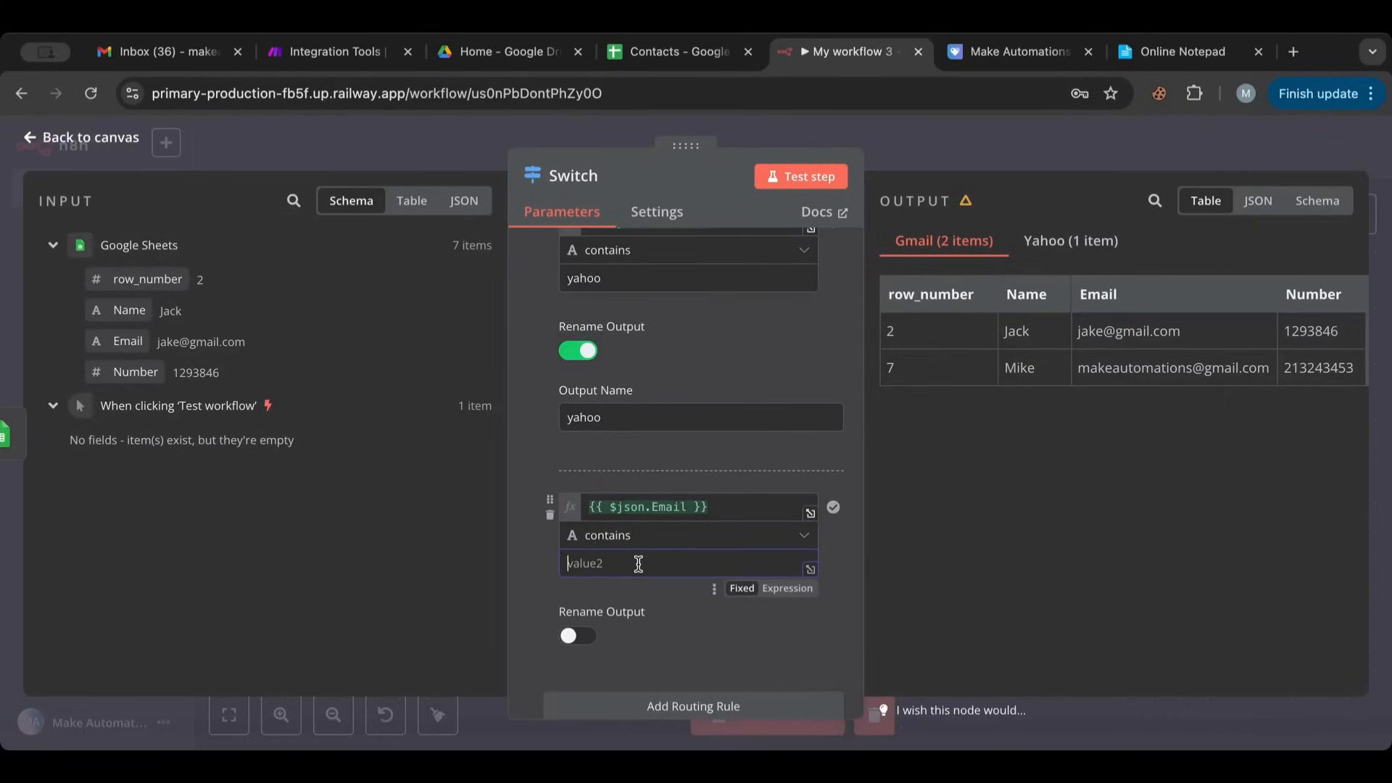
left_click(681, 535)
mouse_move(756, 311)
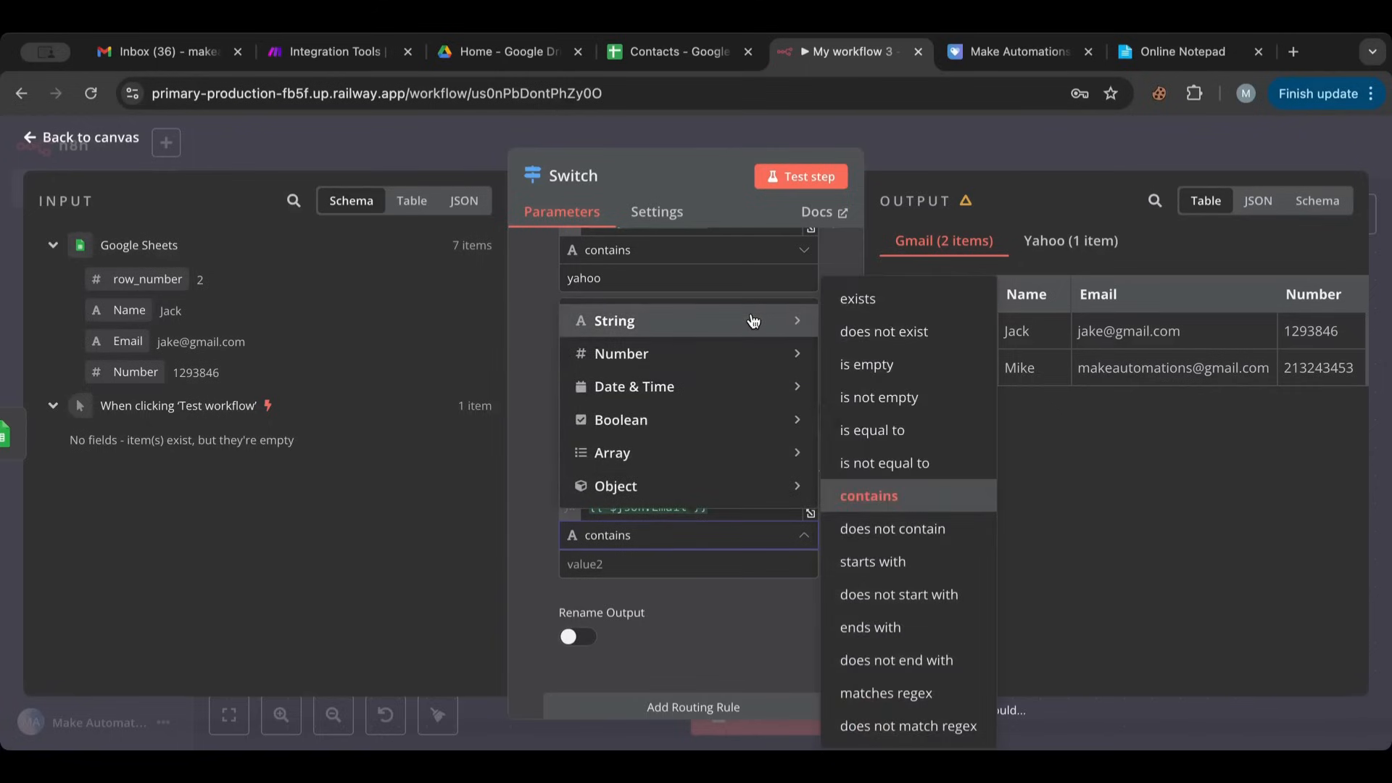
left_click(945, 520)
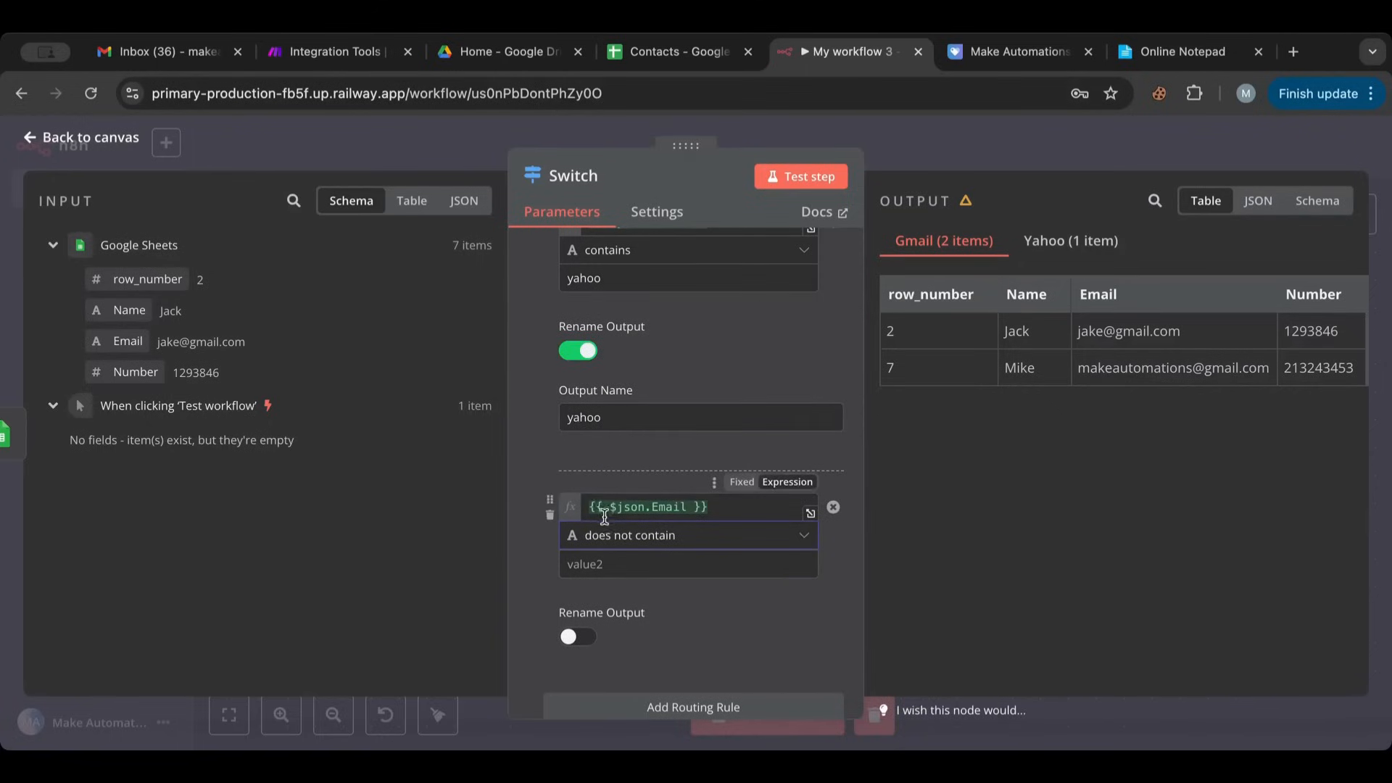
- Set the third routing rule's comparison value to else
scroll(629, 540, "up", 1)
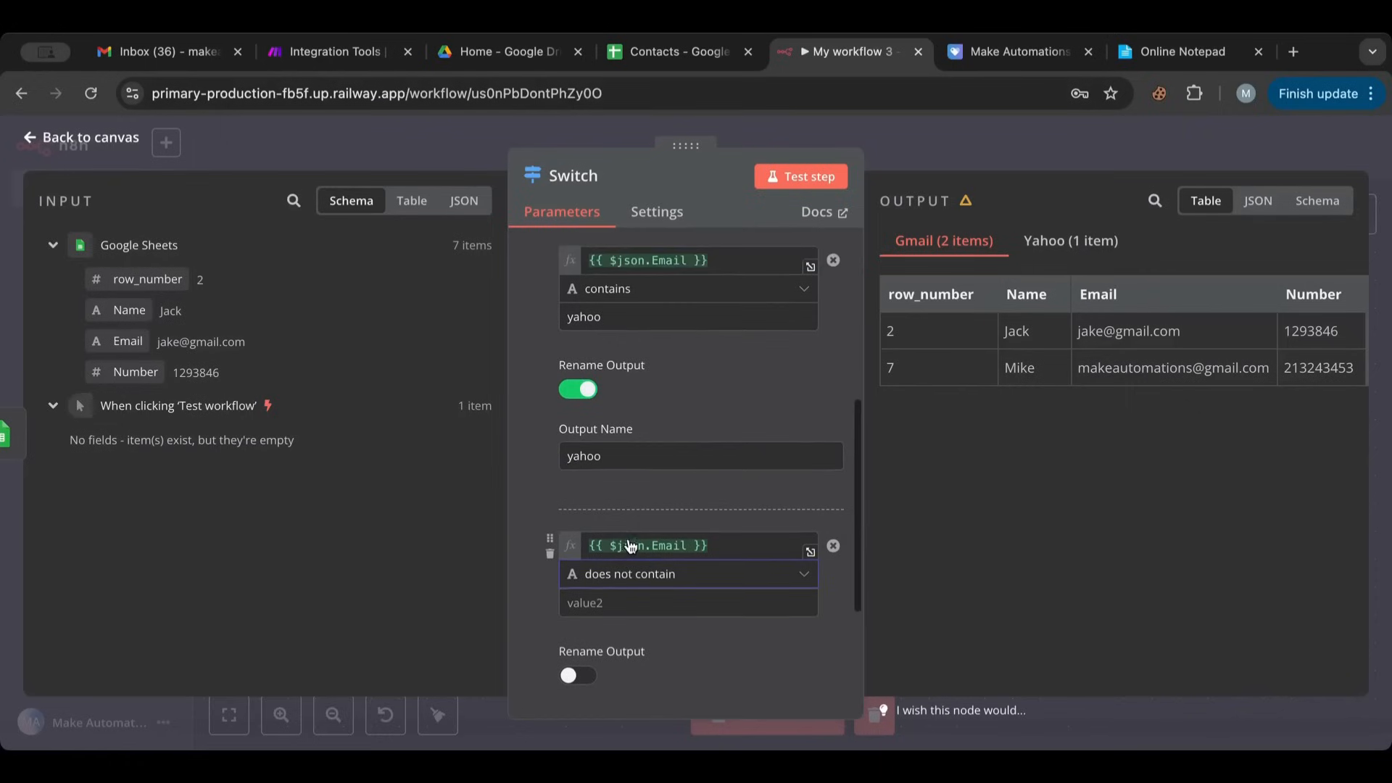
scroll(629, 540, "up", 1)
scroll(629, 545, "down", 2)
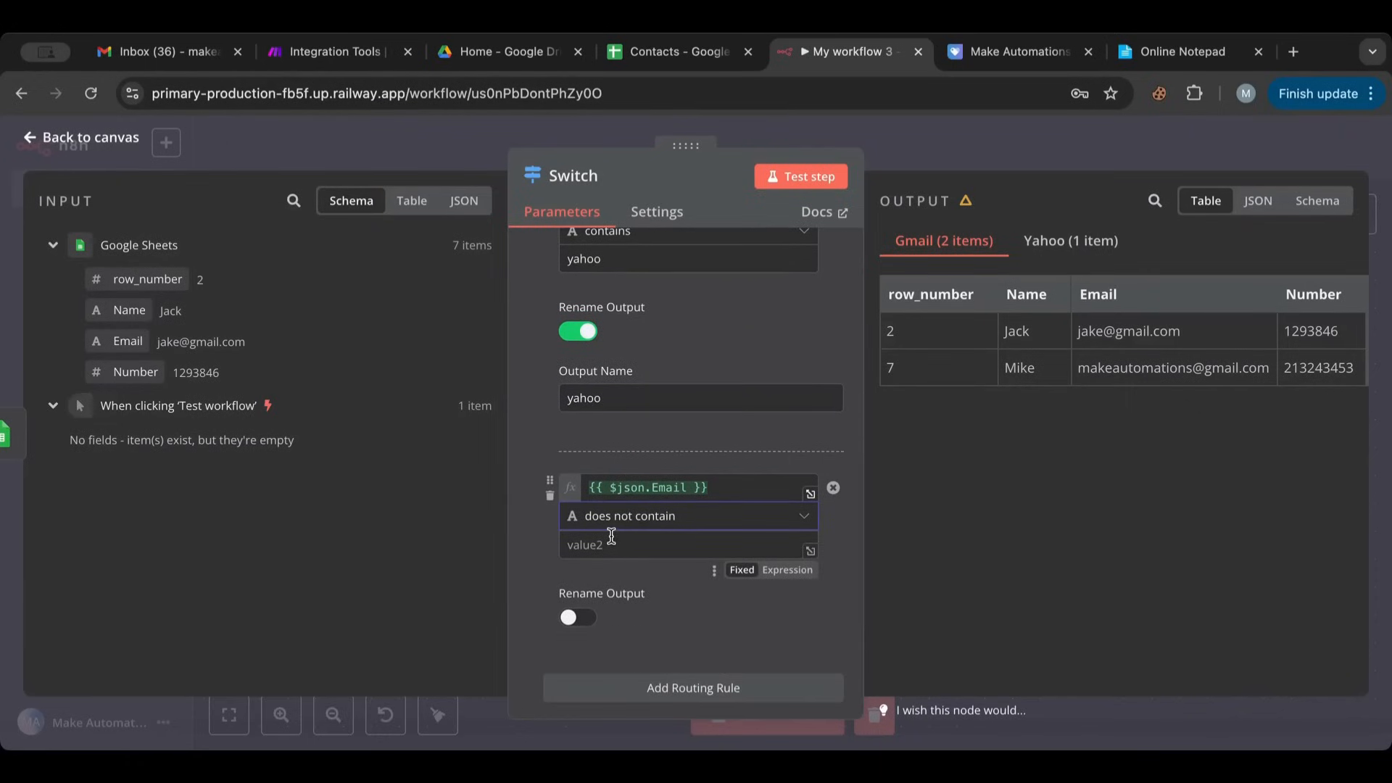
left_click(598, 552)
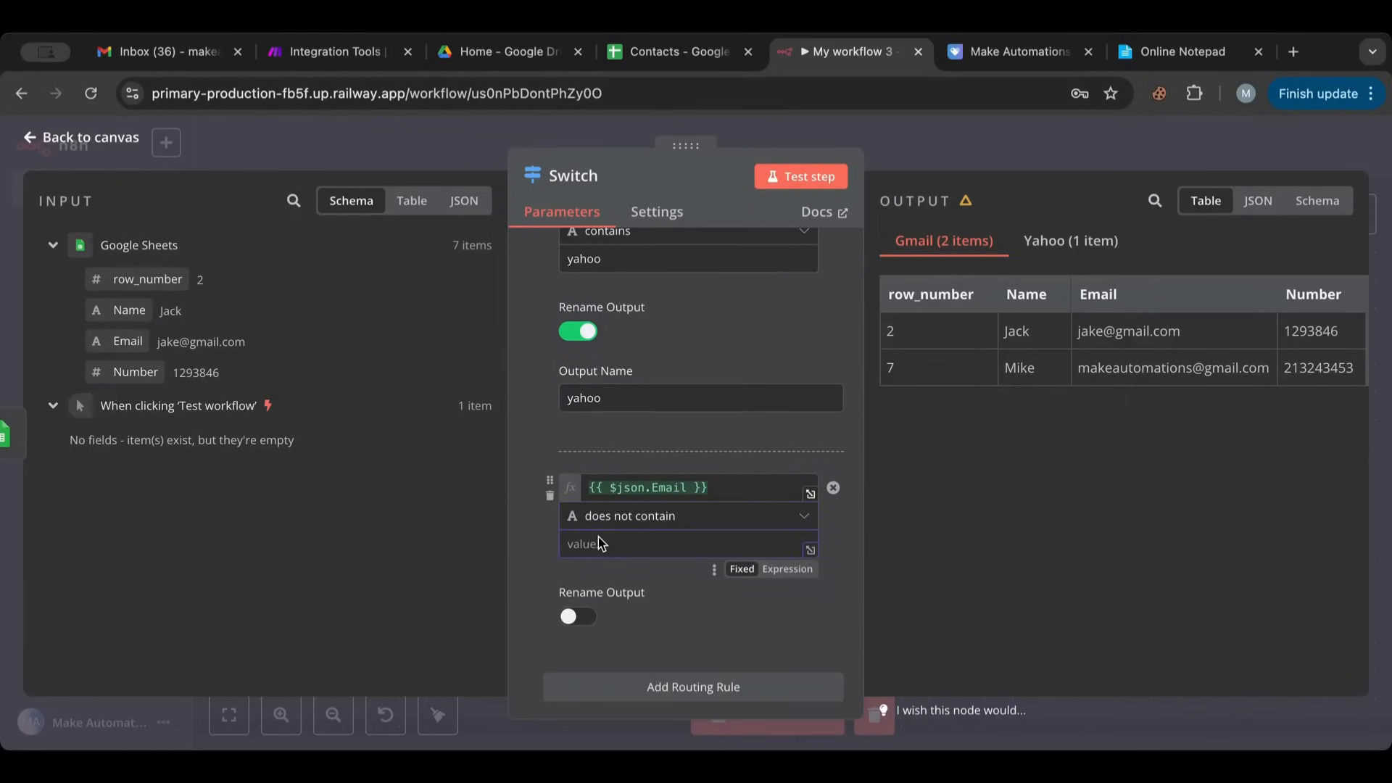
type("gmail")
left_click(578, 616)
scroll(636, 577, "down", 2)
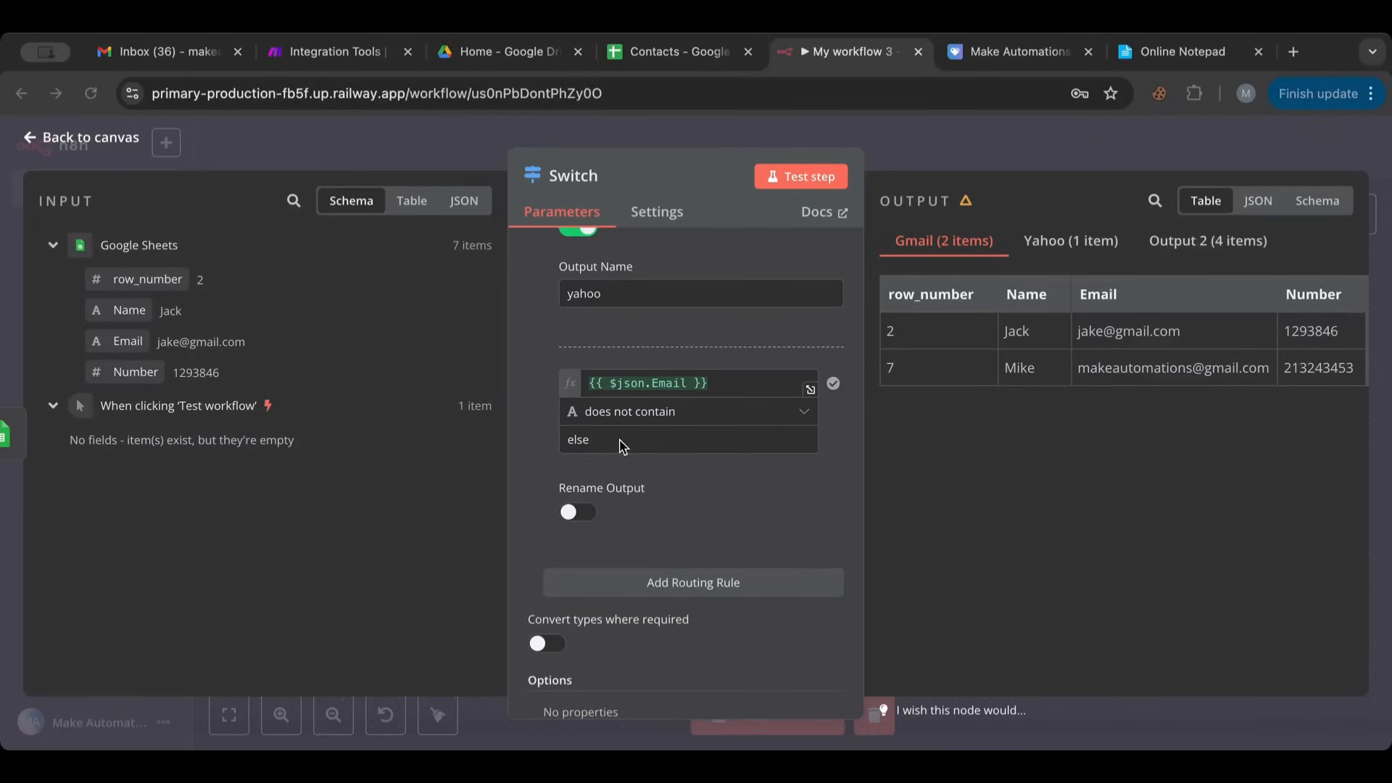
- Change the third routing rule's comparison value to Proffesional
double_click(573, 438)
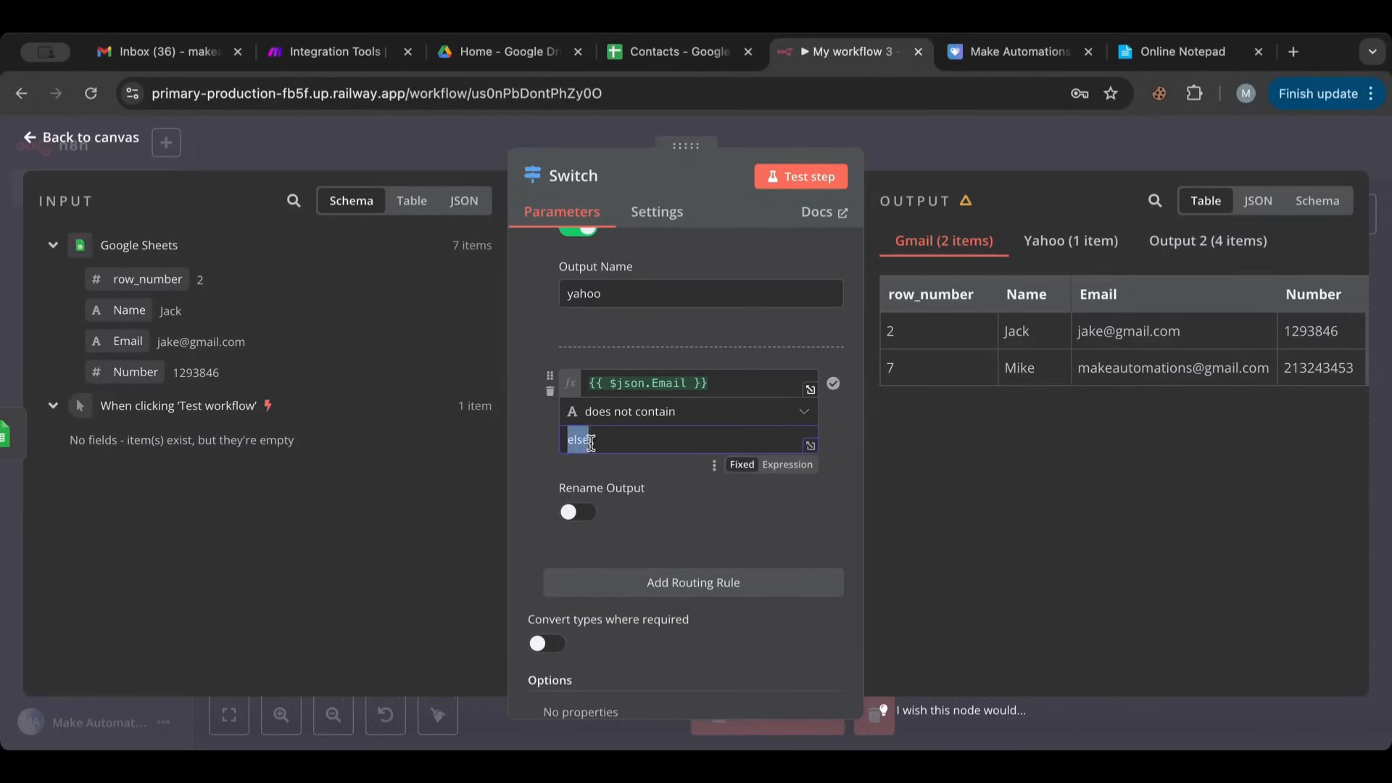
type("Proffesiona")
left_click_drag(642, 436, 525, 439)
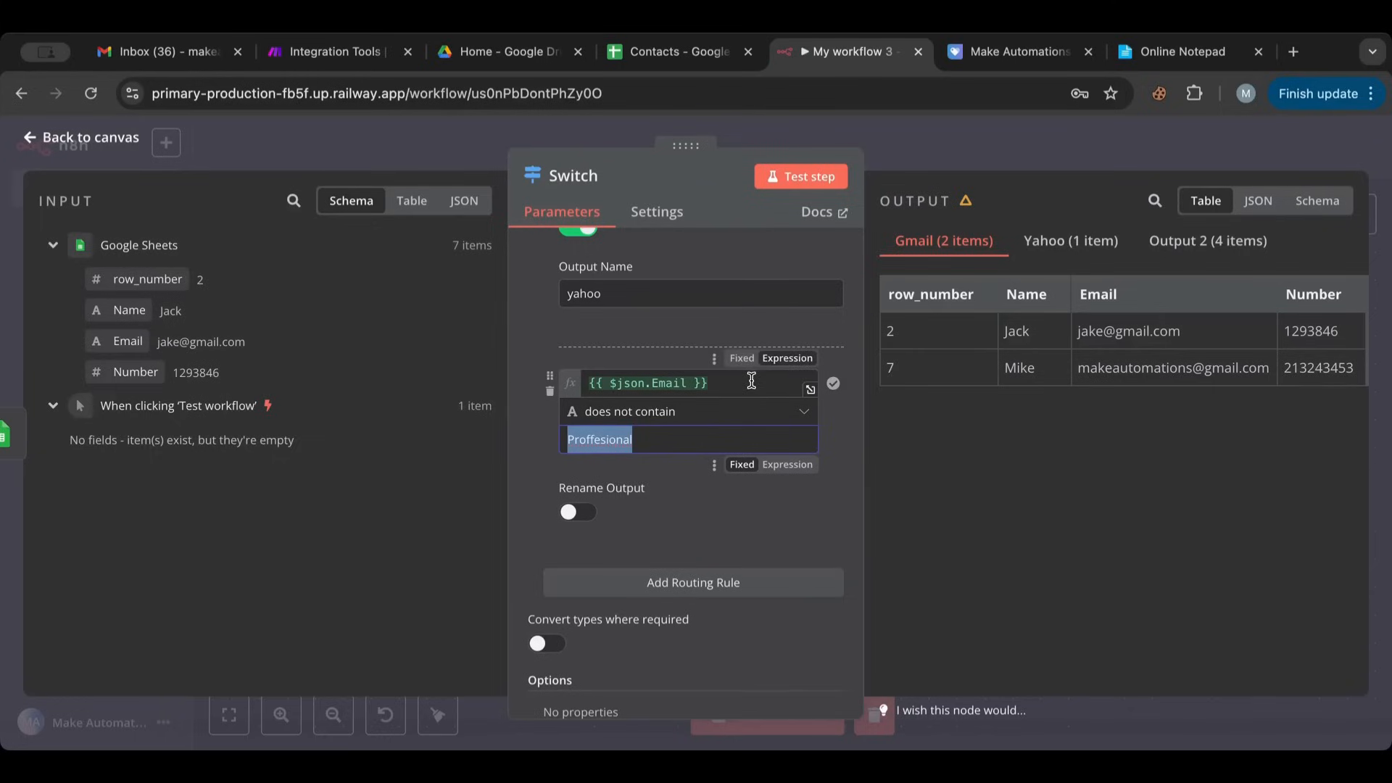
left_click_drag(751, 381, 527, 394)
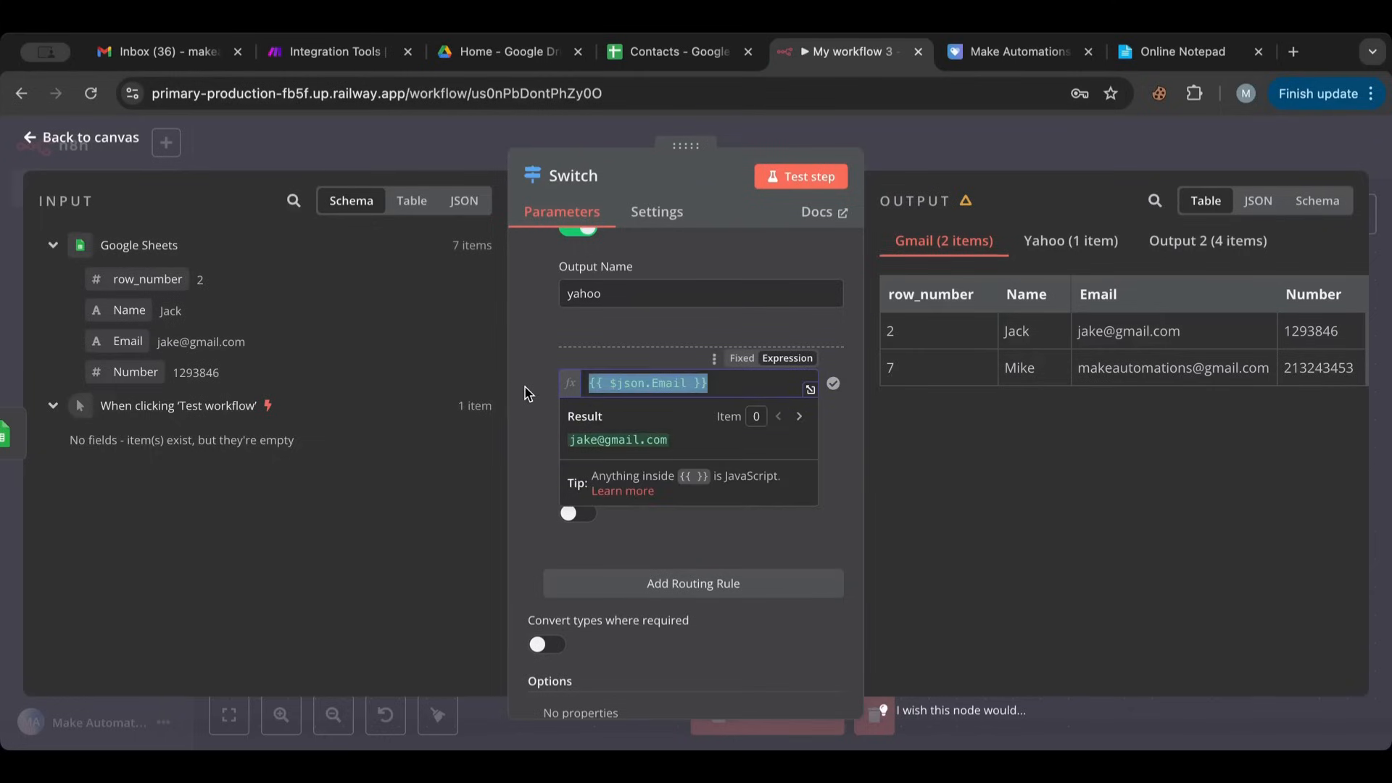
left_click(525, 393)
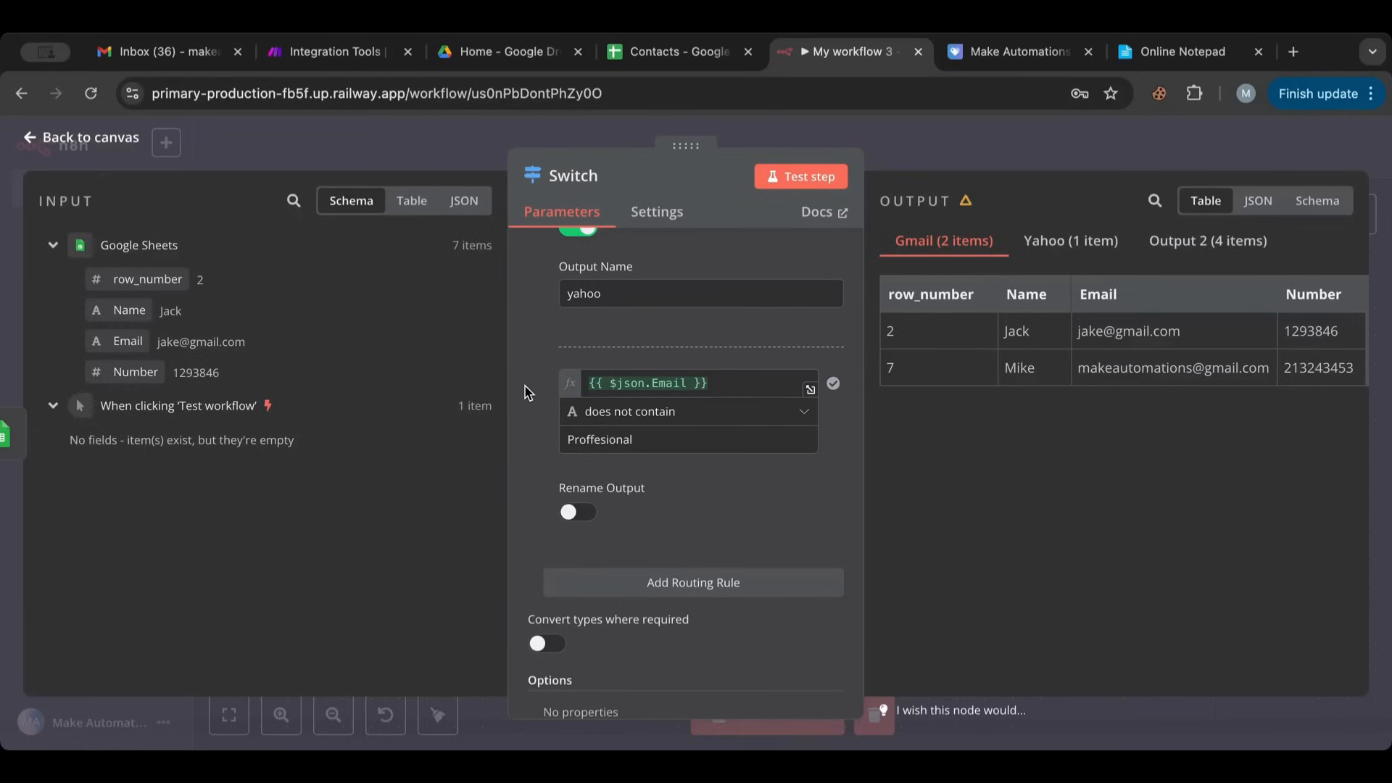
- Add the Fallback Output option to the Switch node and view its available choices
scroll(628, 377, "up", 3)
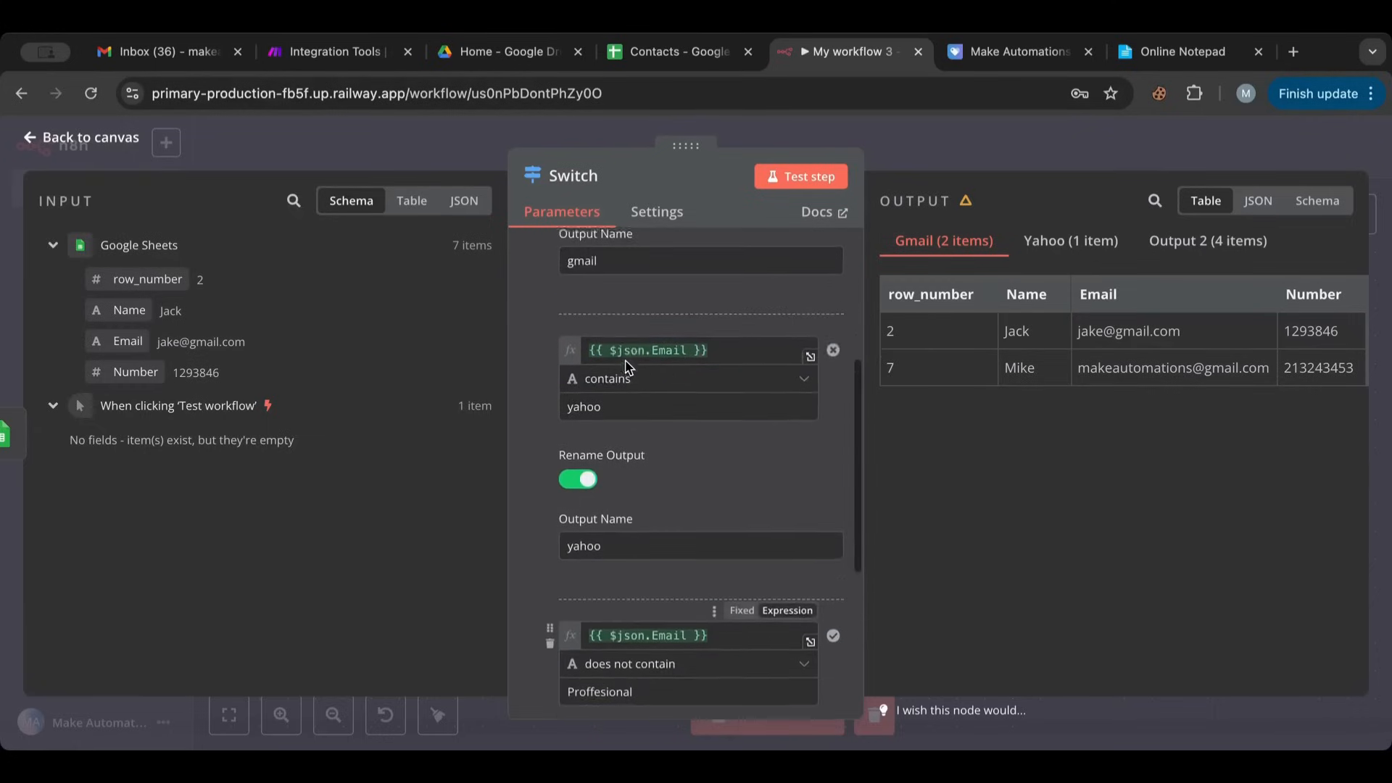
scroll(628, 362, "up", 1)
scroll(625, 504, "down", 5)
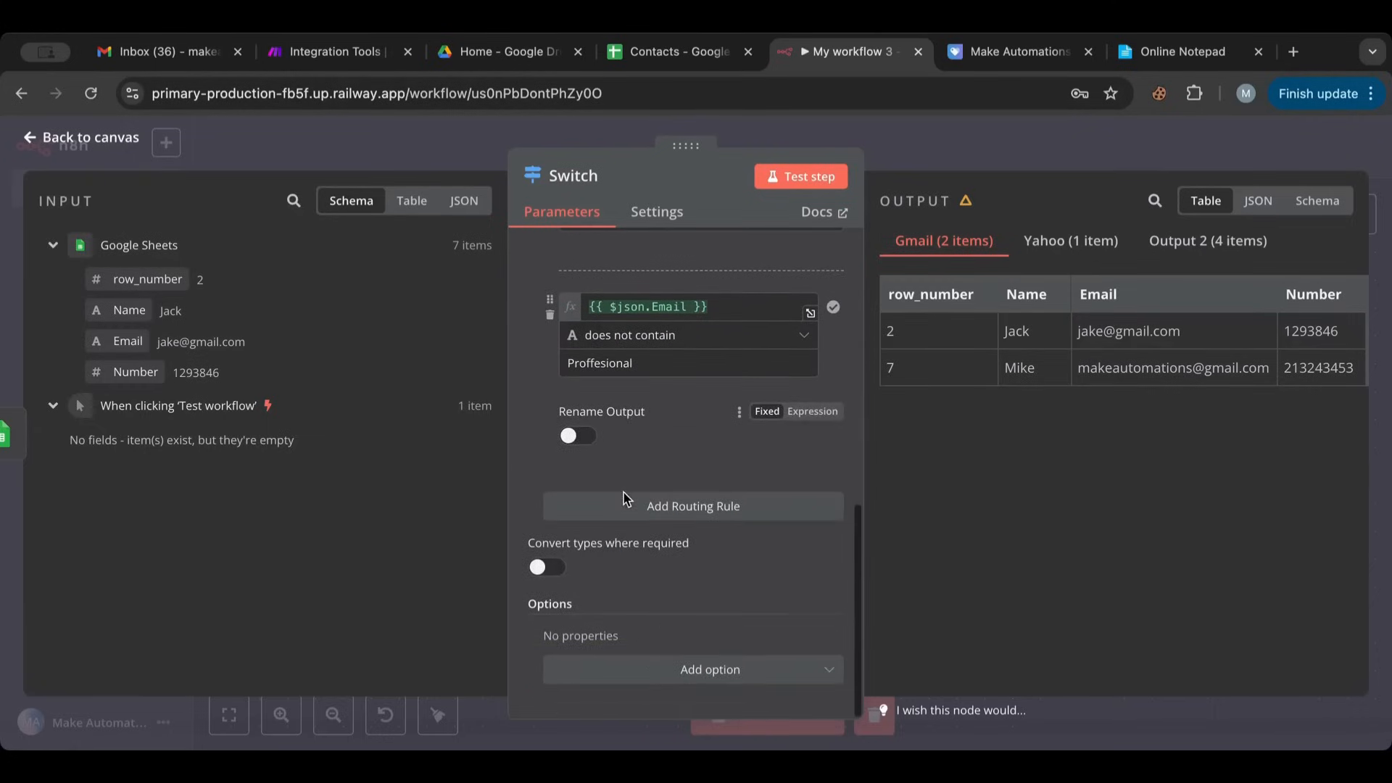
left_click(592, 668)
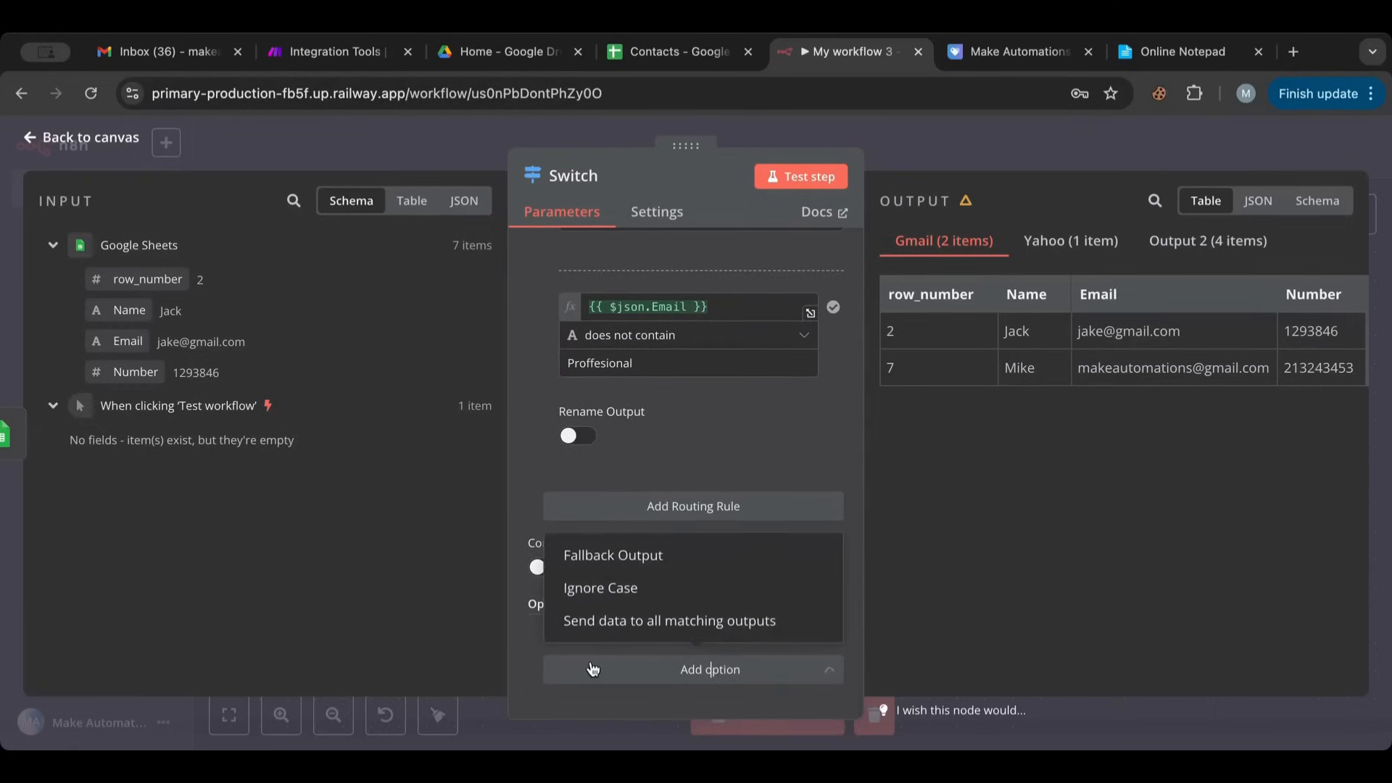
left_click(625, 555)
scroll(623, 617, "down", 1)
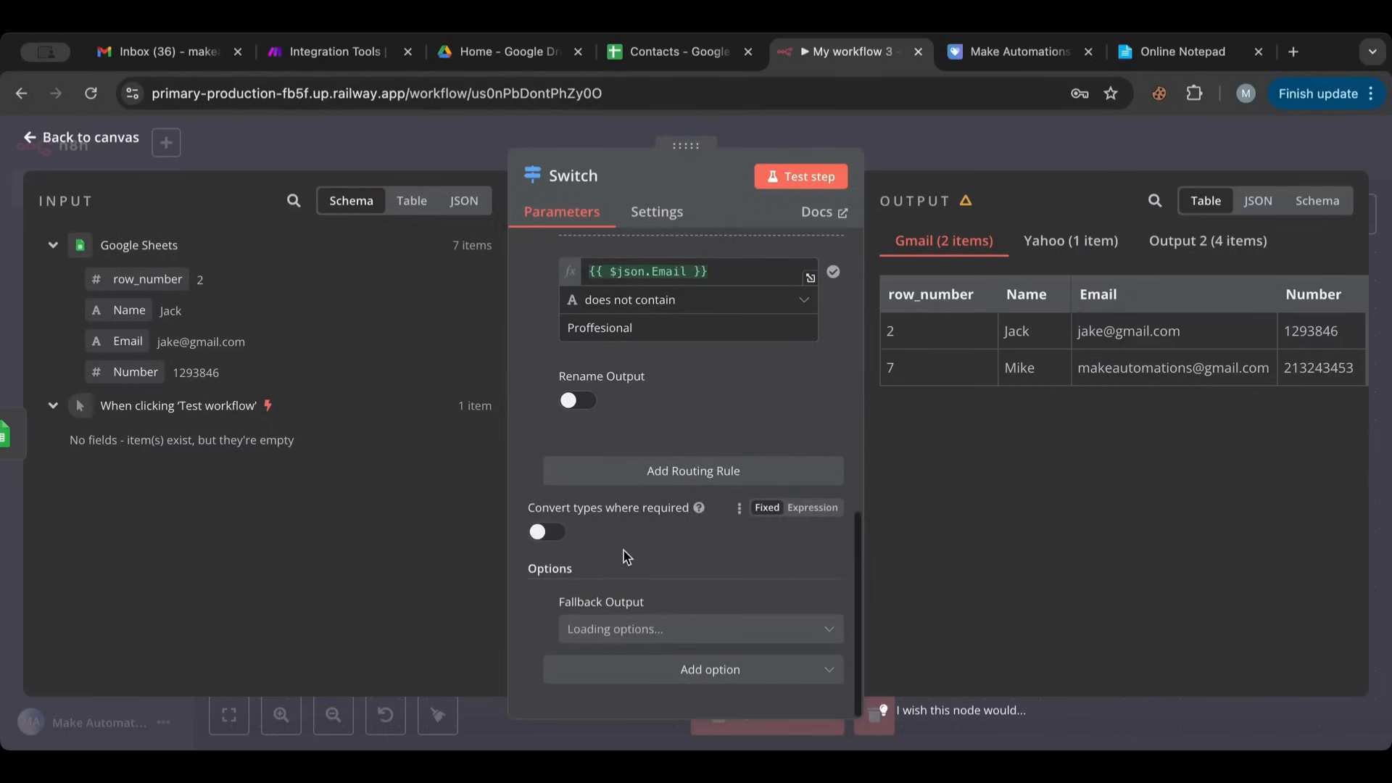
left_click(617, 636)
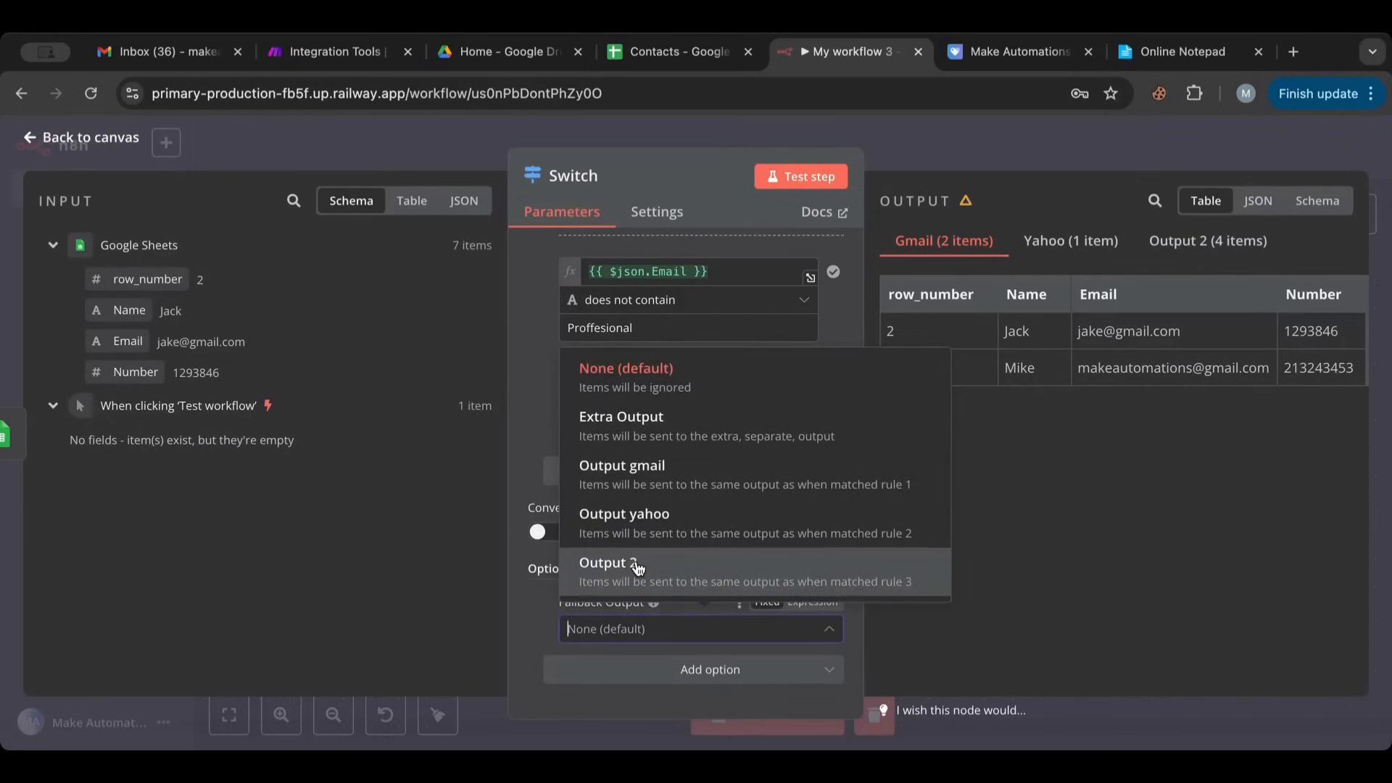
left_click(552, 424)
- Enable output renaming for the third rule and name the output Proffesional, reusing the rule's comparison value
left_click(578, 401)
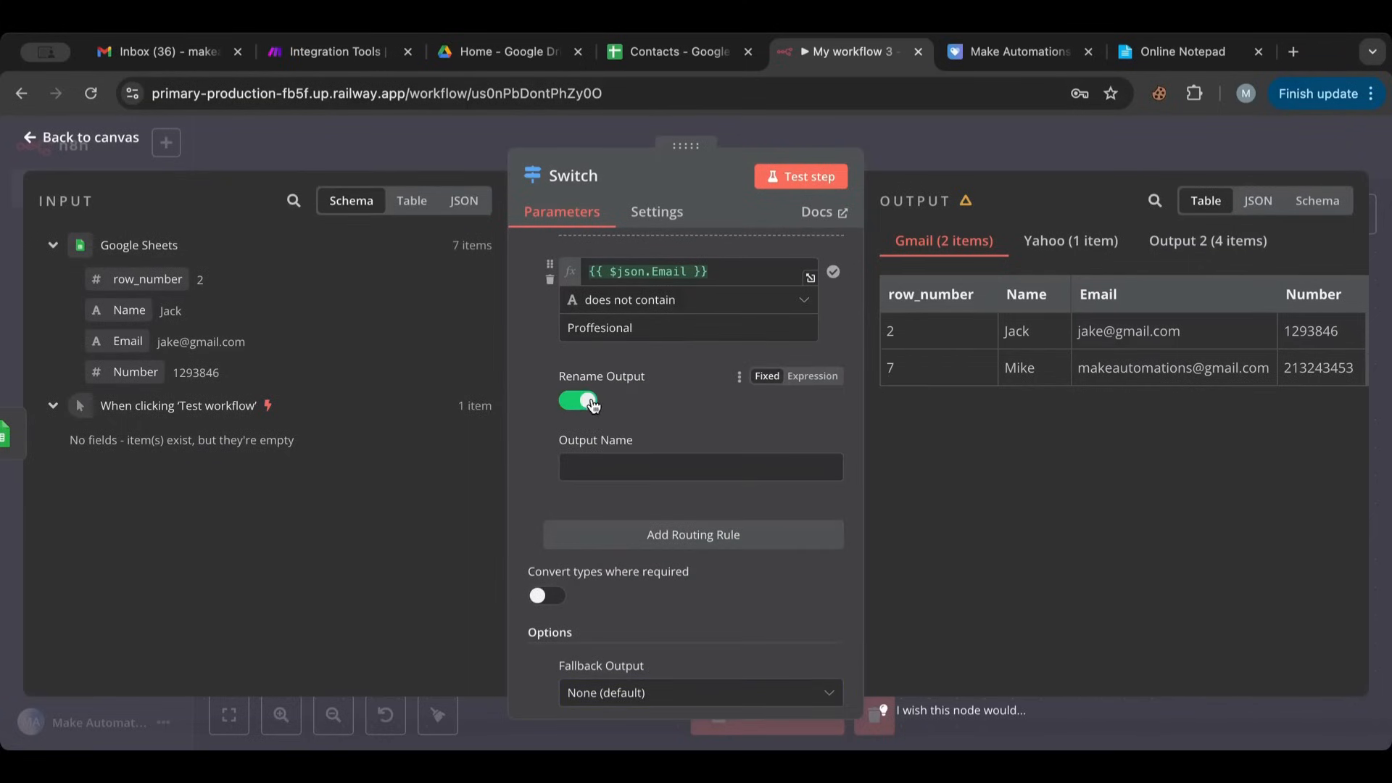
double_click(625, 329)
key("ctrl+c")
left_click(637, 466)
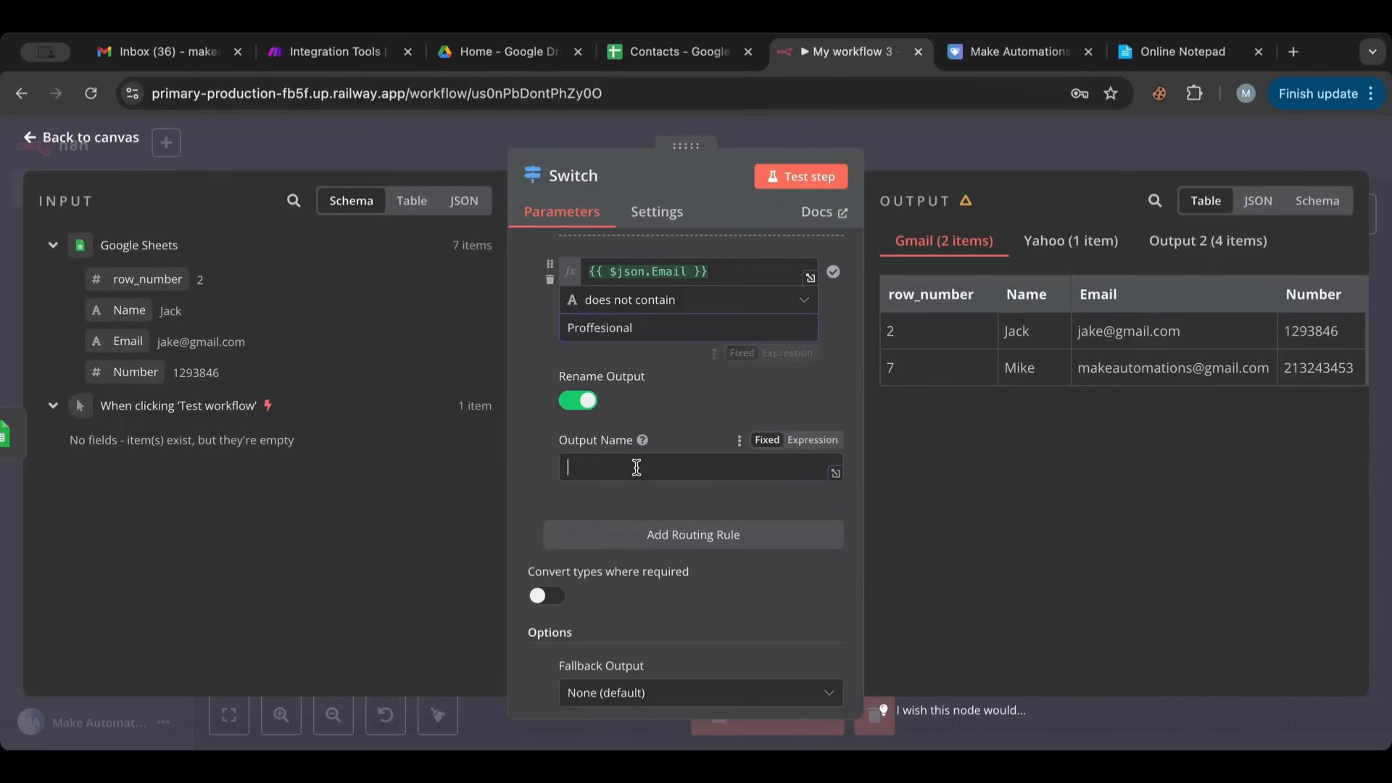
key("ctrl+v")
- Test the Switch node on its own, and run a test of the whole workflow from the canvas
scroll(548, 463, "down", 1)
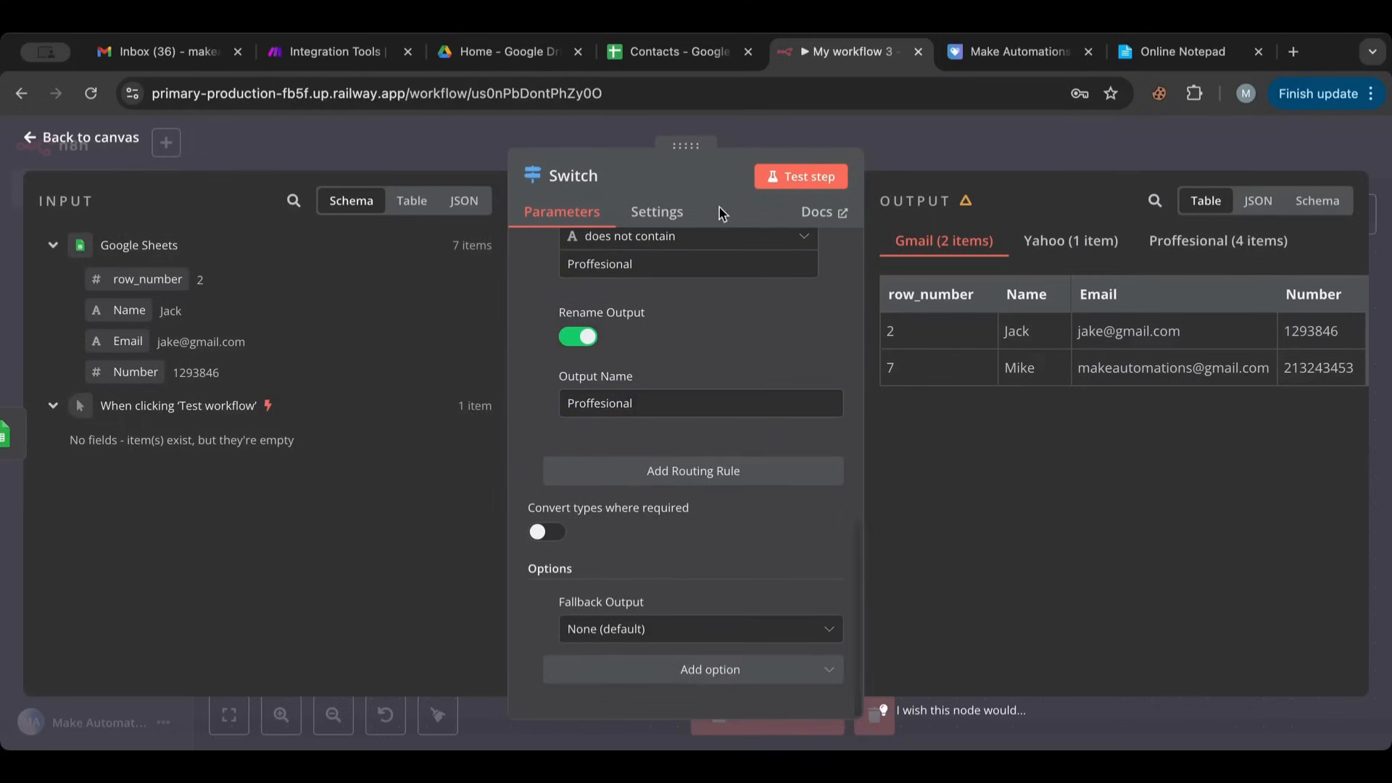
left_click(608, 631)
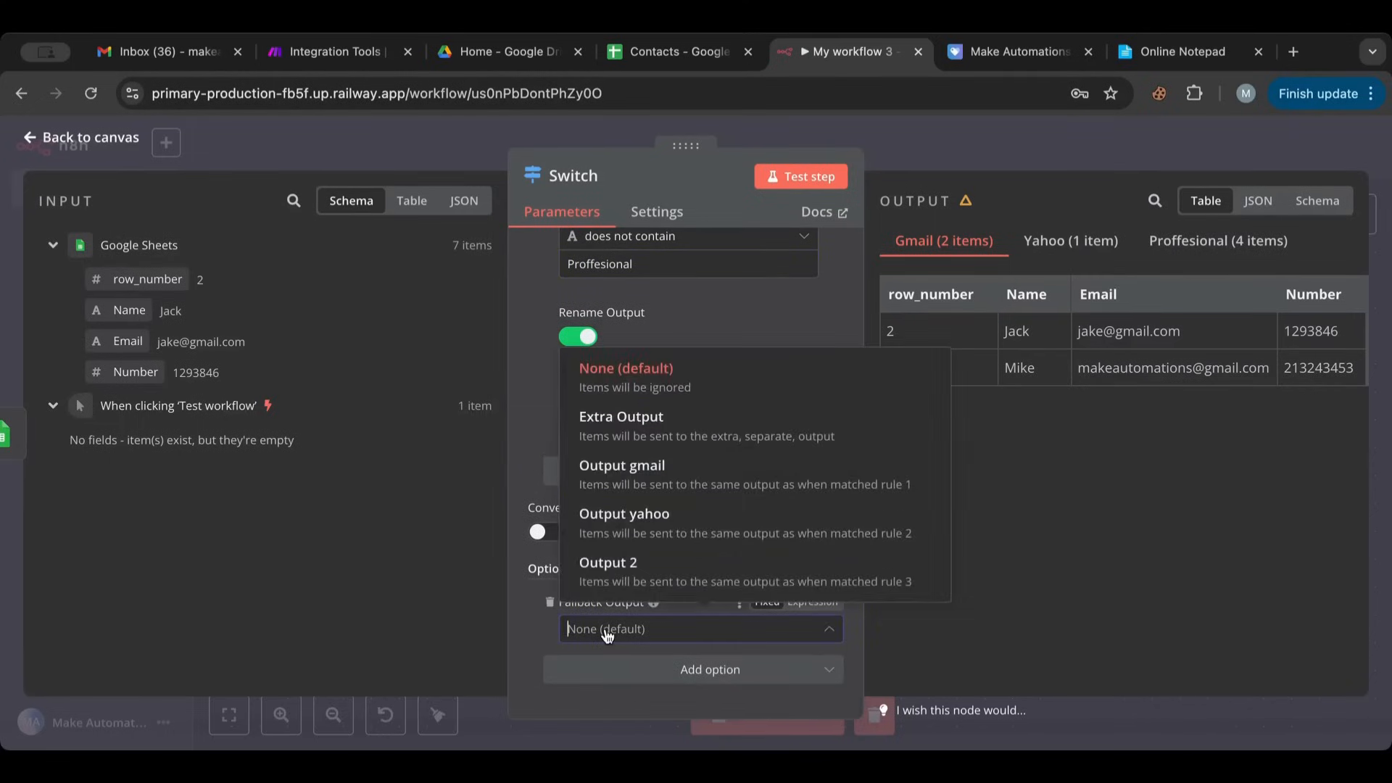
left_click(591, 631)
left_click(807, 179)
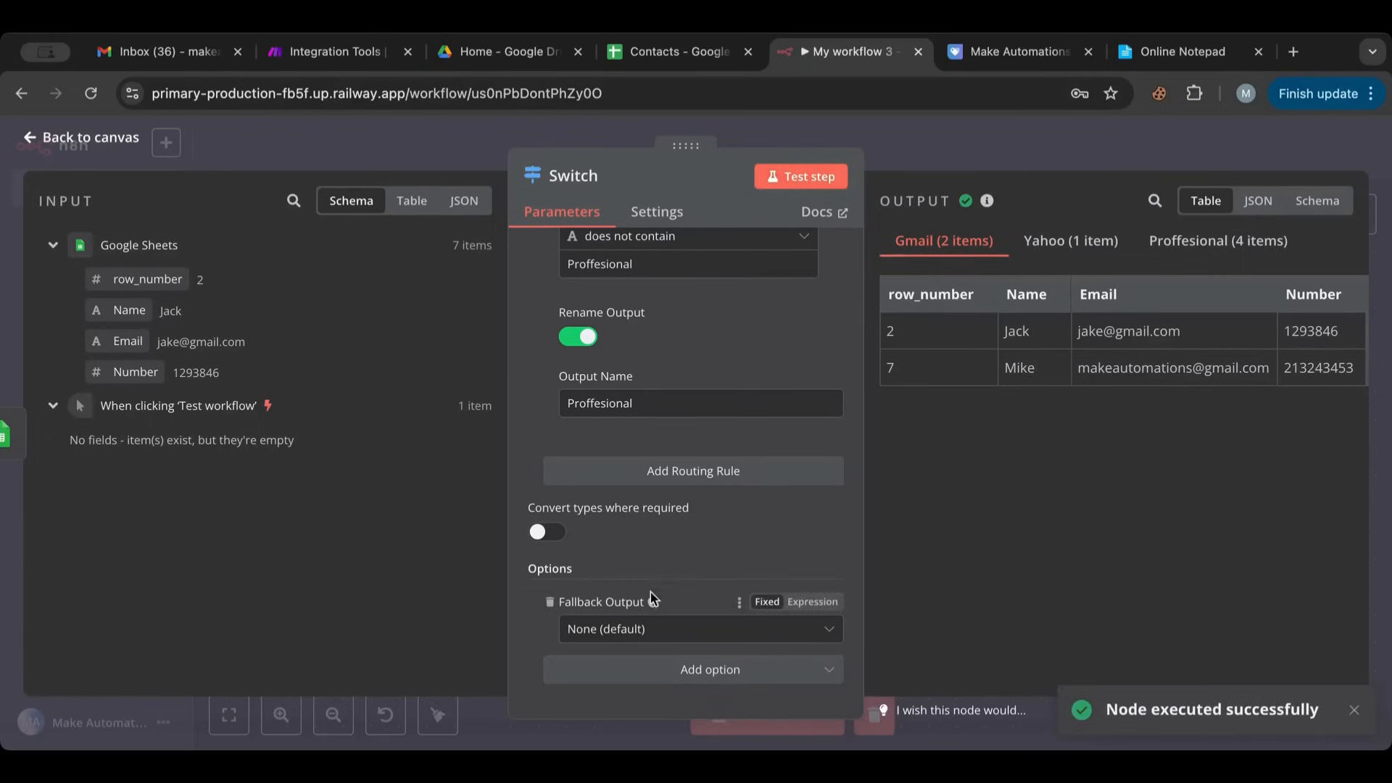
left_click(637, 627)
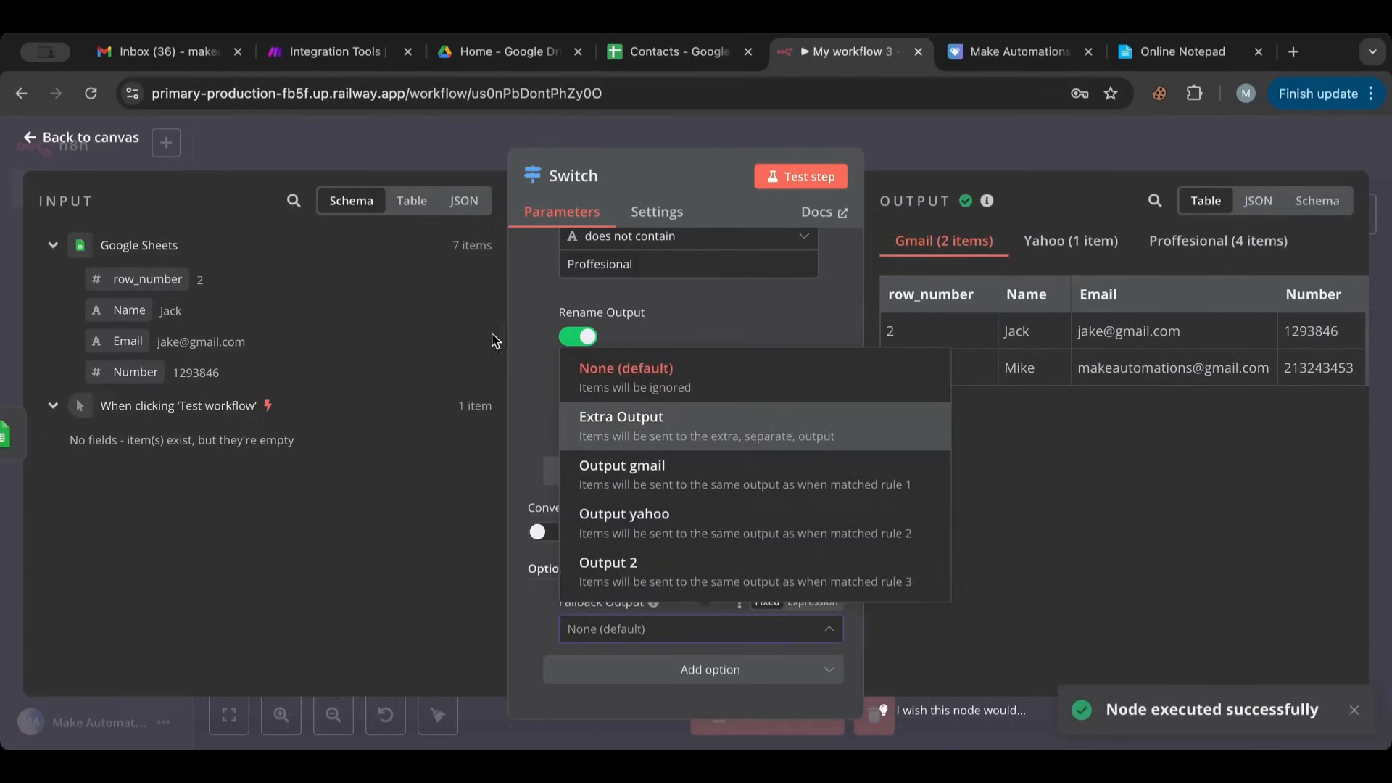
left_click(91, 138)
left_click(790, 731)
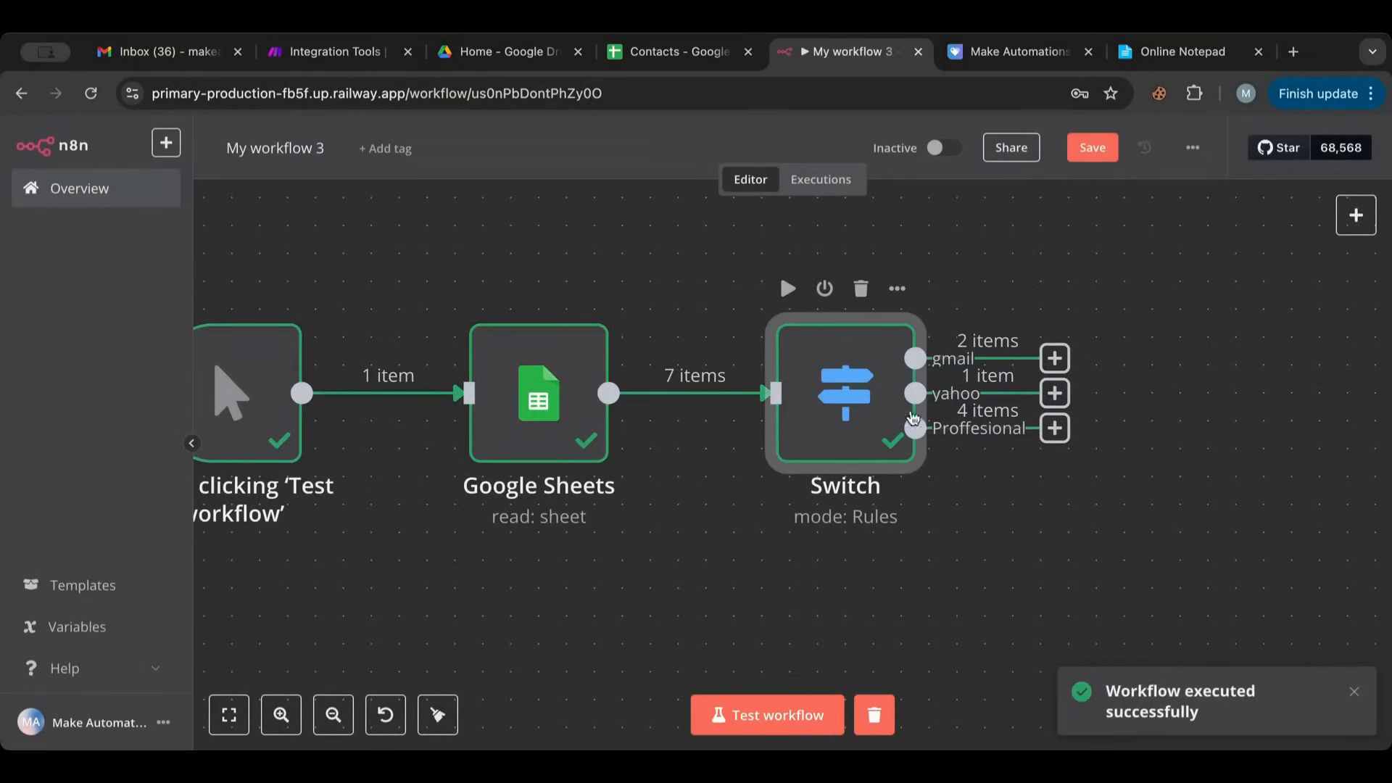
- Reopen the Switch node and set its Fallback Output to Output Proffesional
double_click(845, 415)
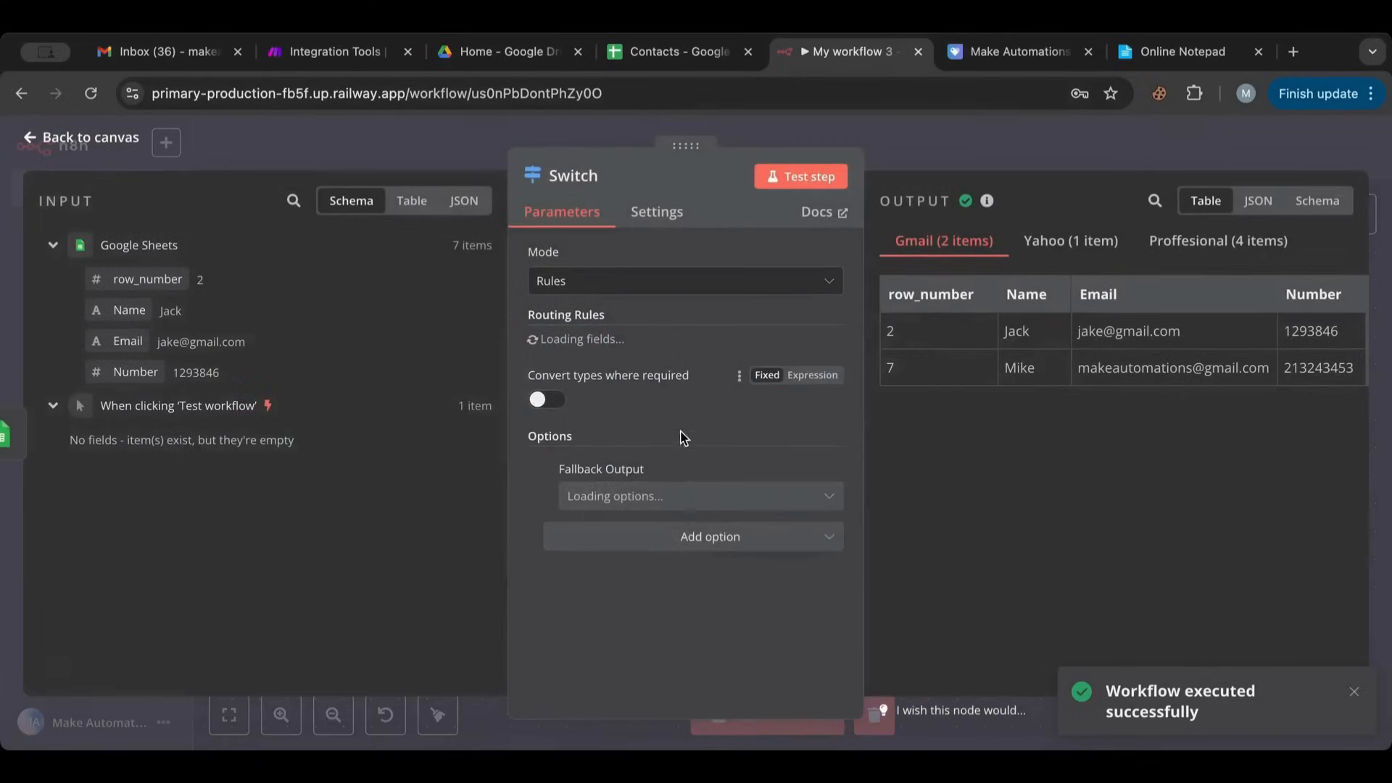
scroll(662, 464, "down", 10)
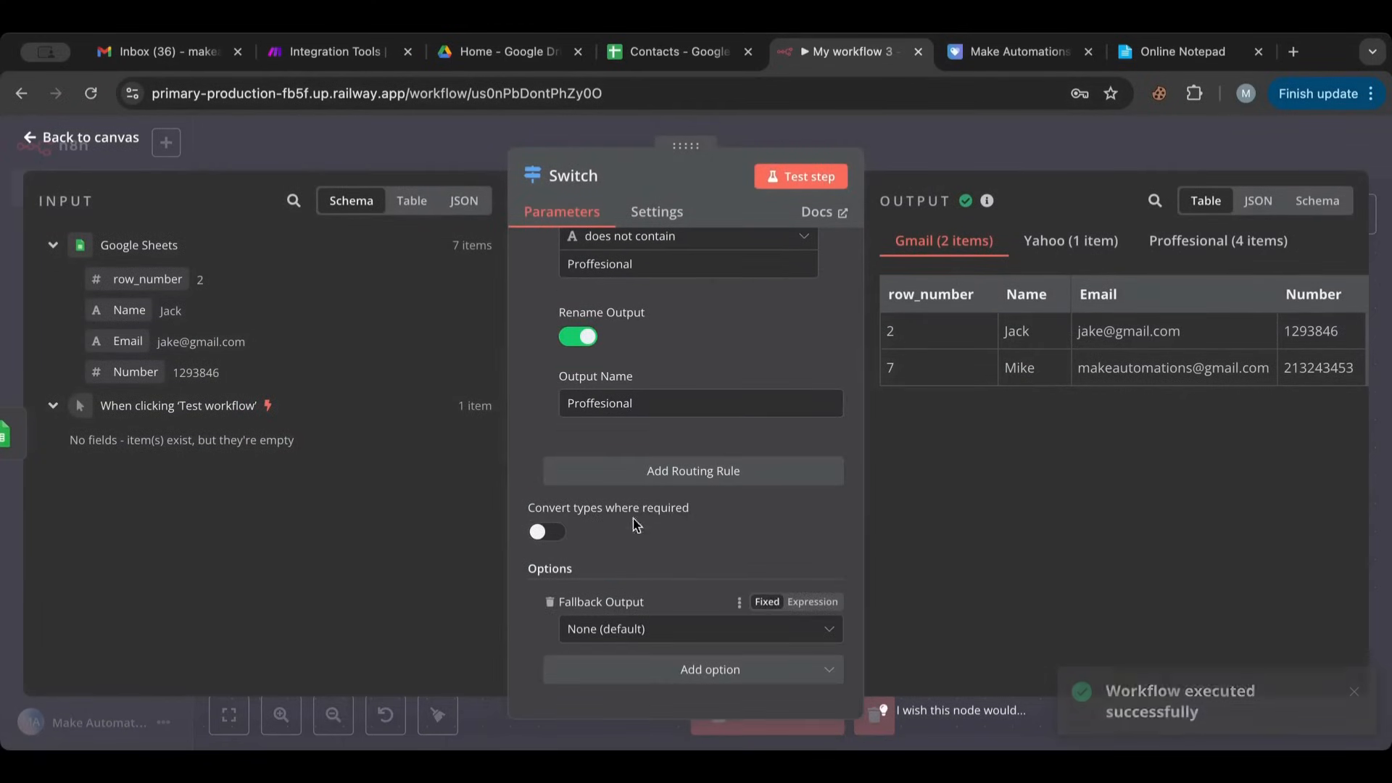
left_click(626, 630)
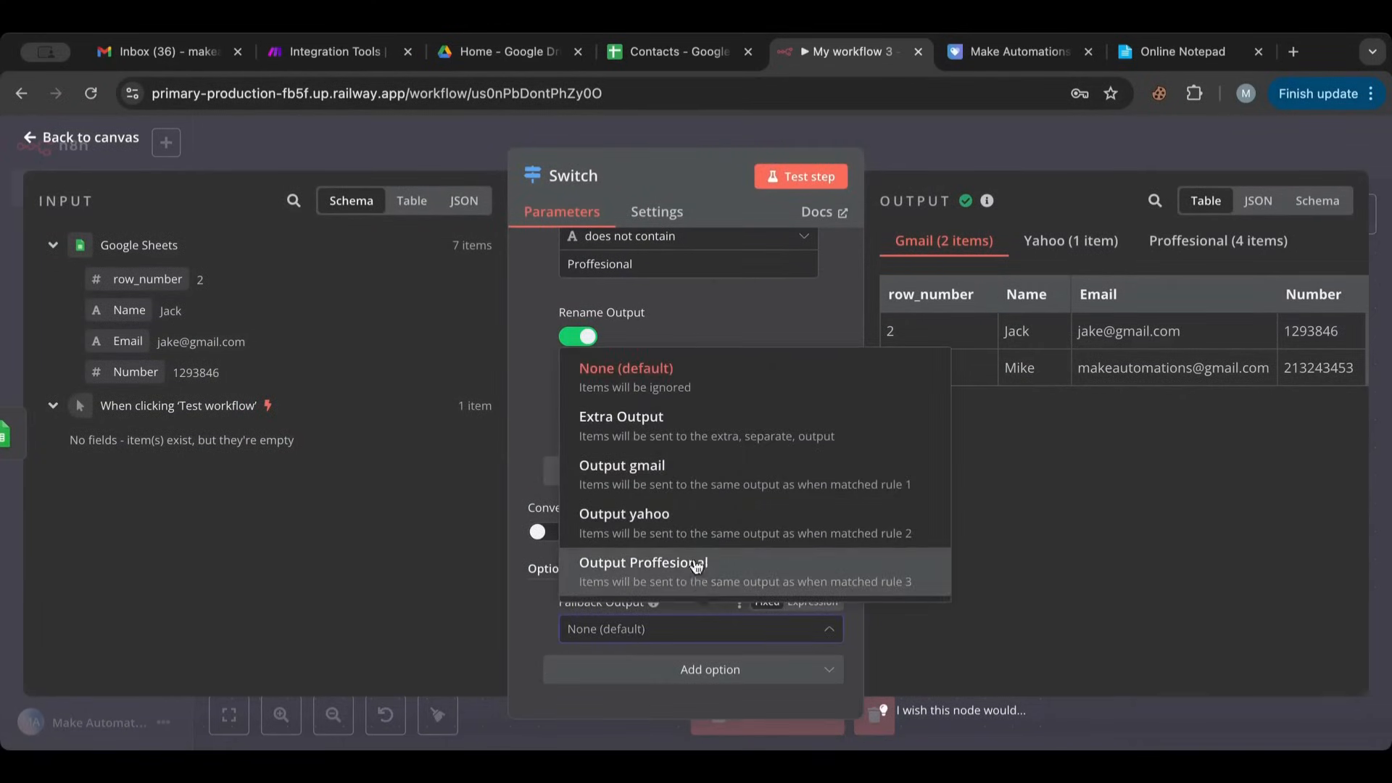
left_click(693, 564)
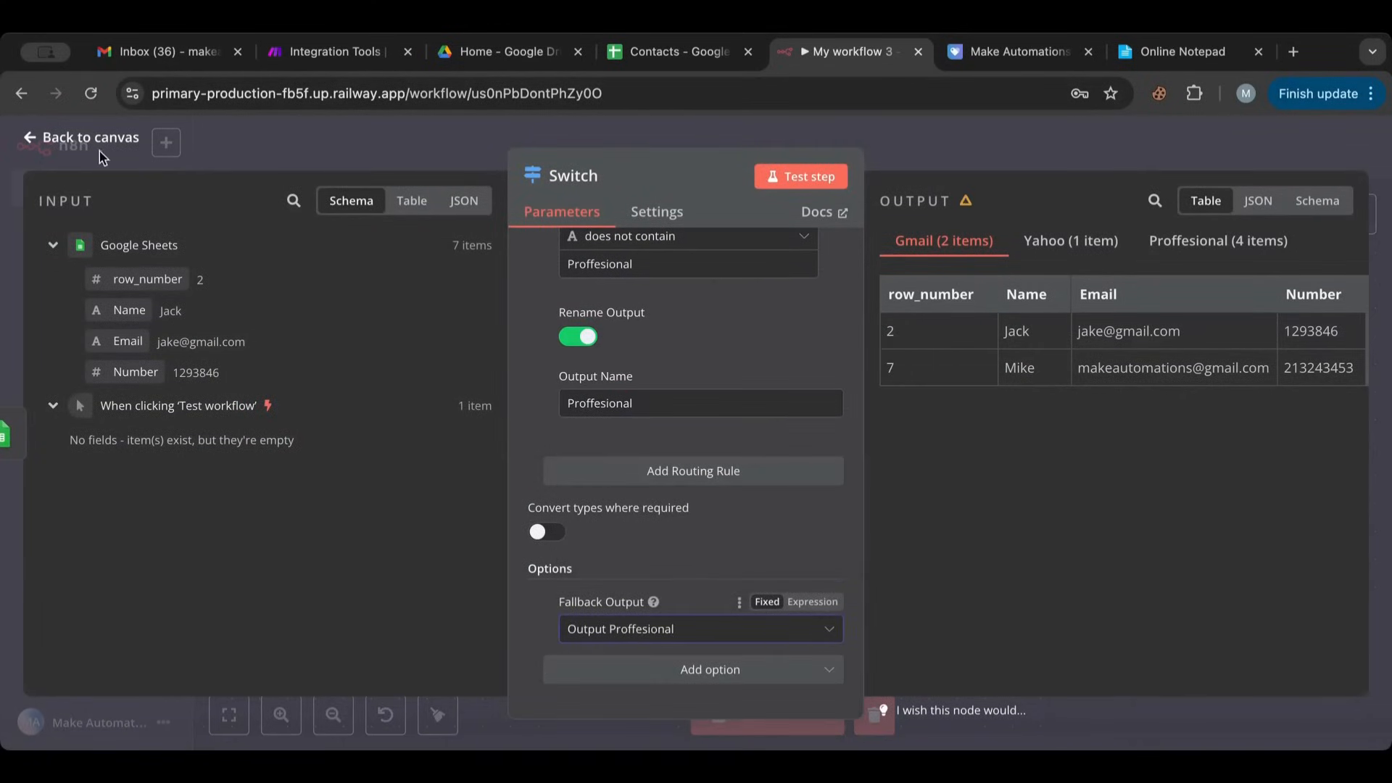
- Run a test of the whole workflow, and review the Switch node's Proffesional and Yahoo output items
left_click(99, 147)
left_click(794, 716)
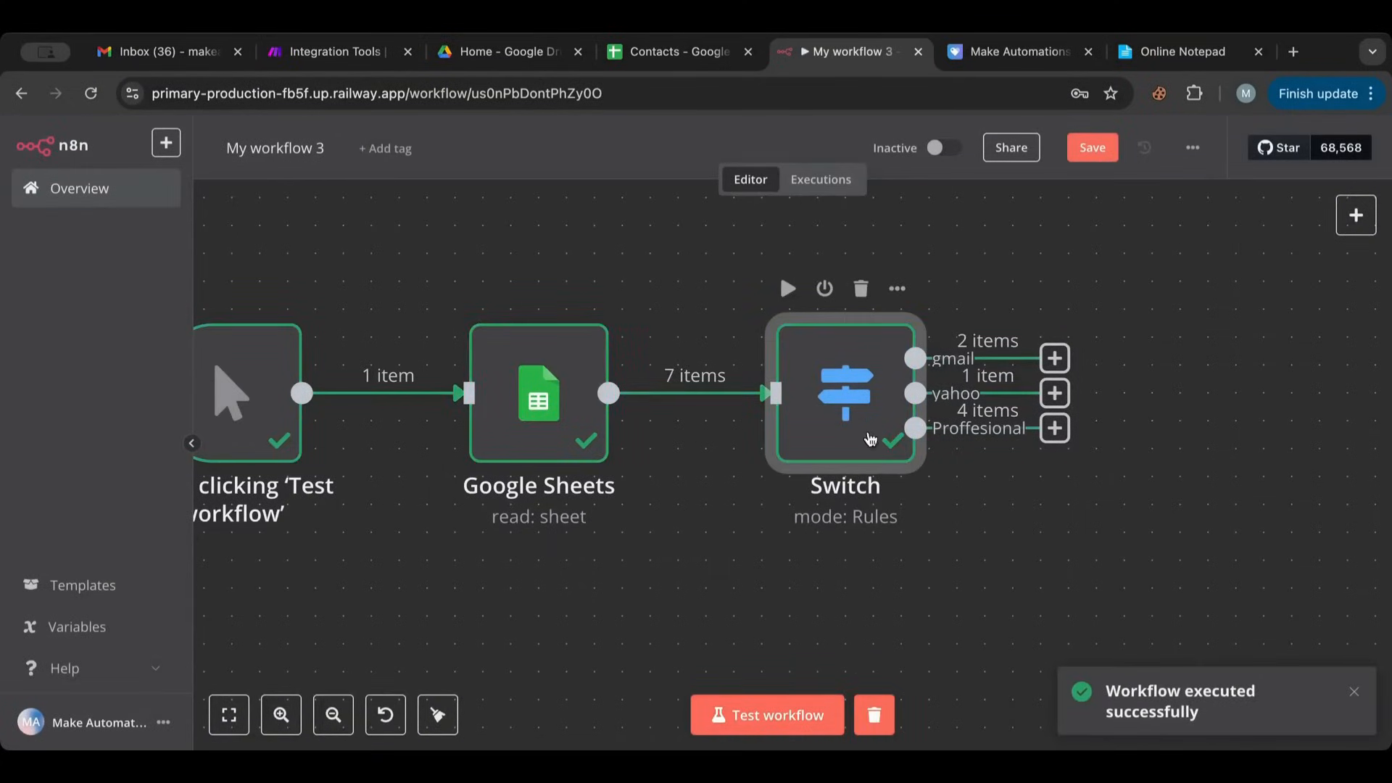
double_click(848, 443)
left_click(1190, 242)
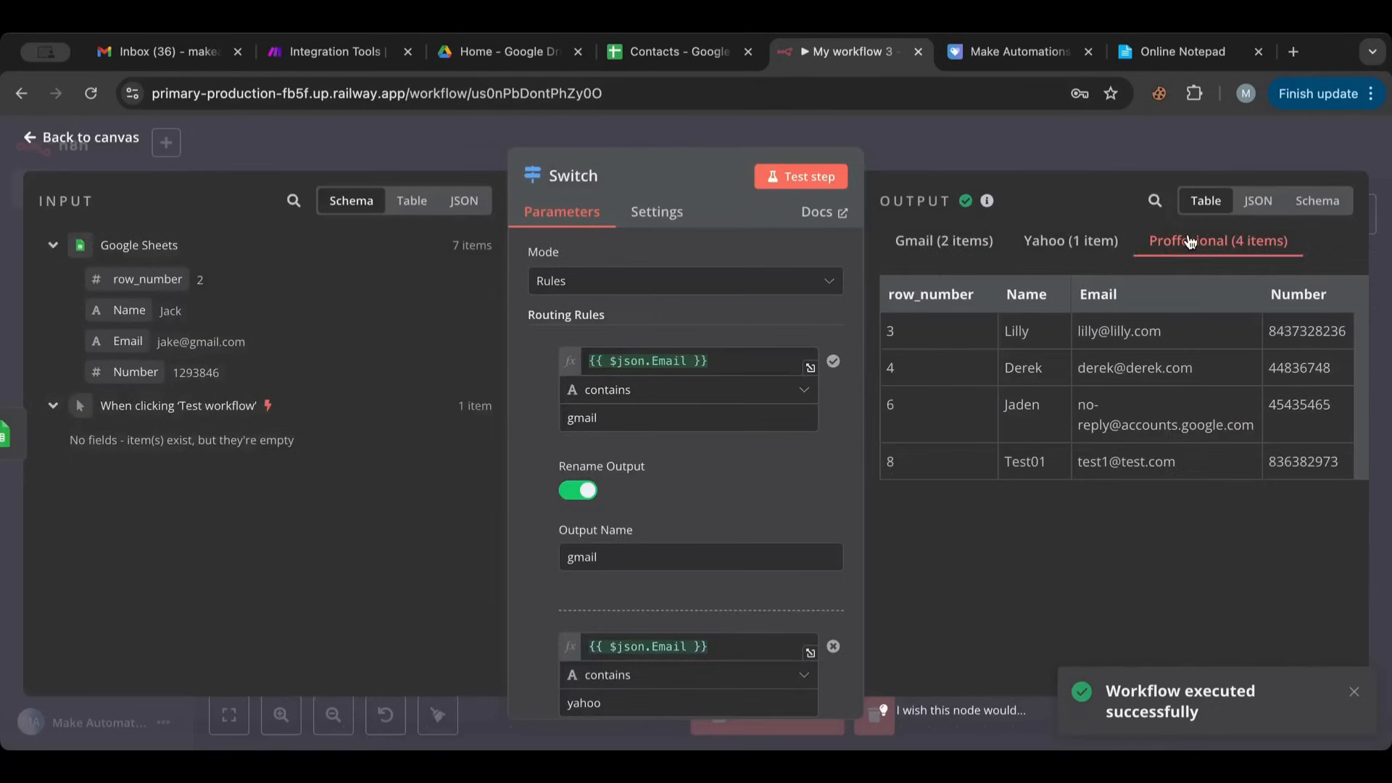
left_click(1109, 240)
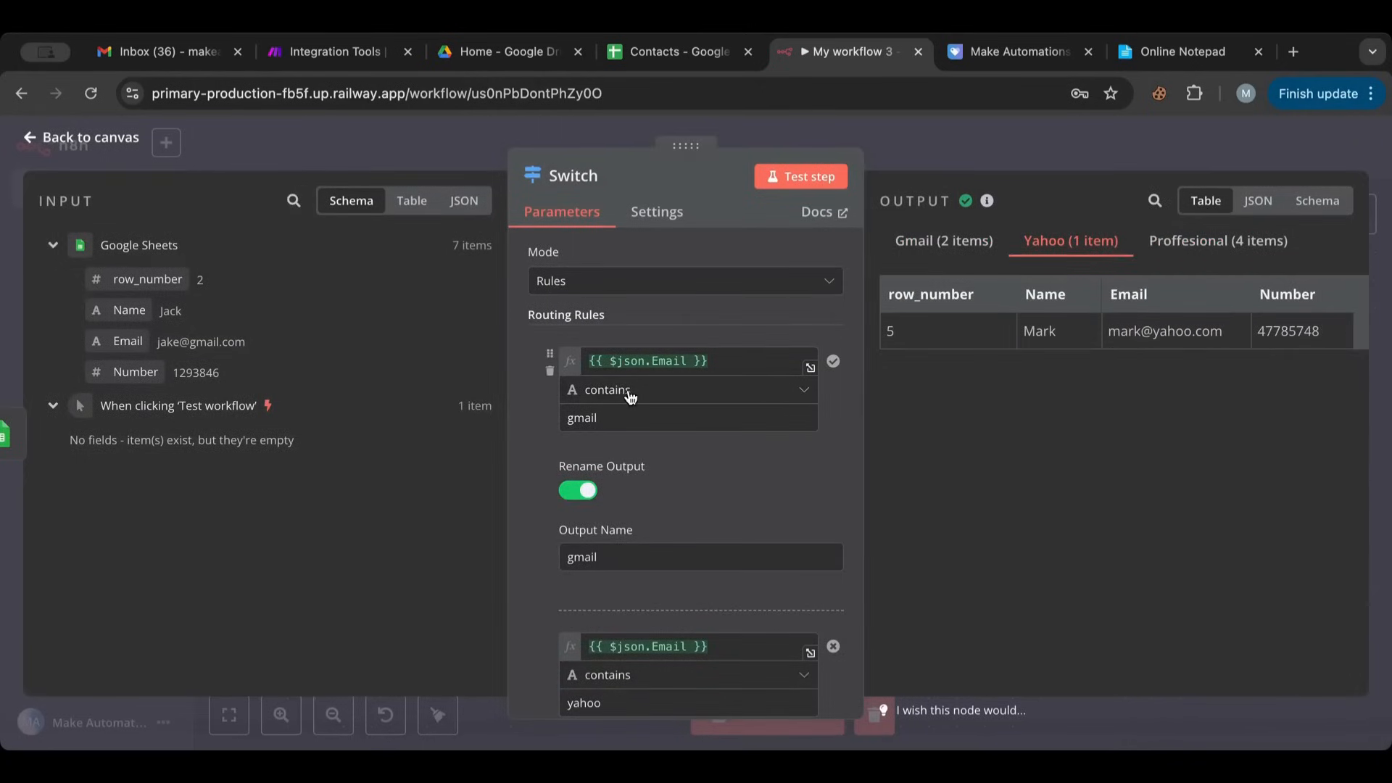
scroll(537, 426, "down", 5)
scroll(537, 425, "up", 5)
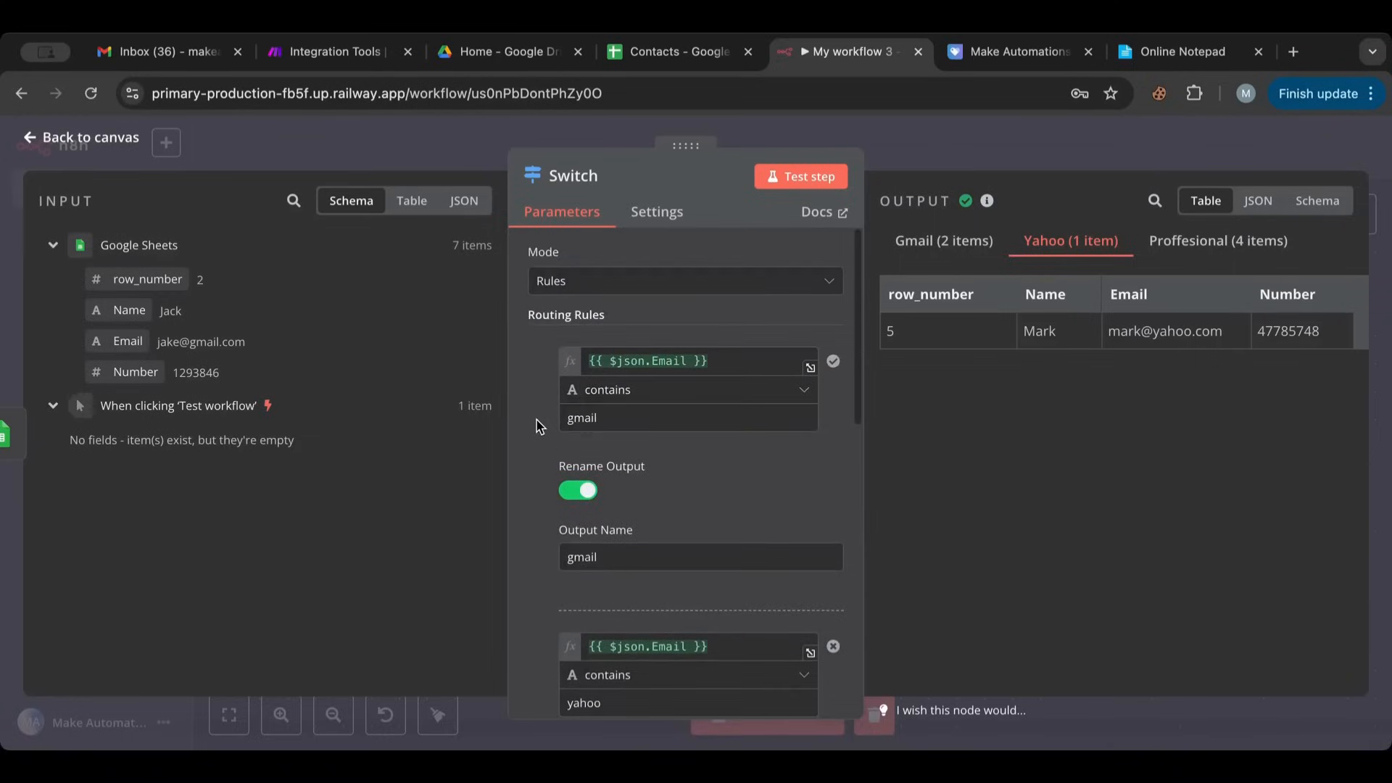
left_click(103, 144)
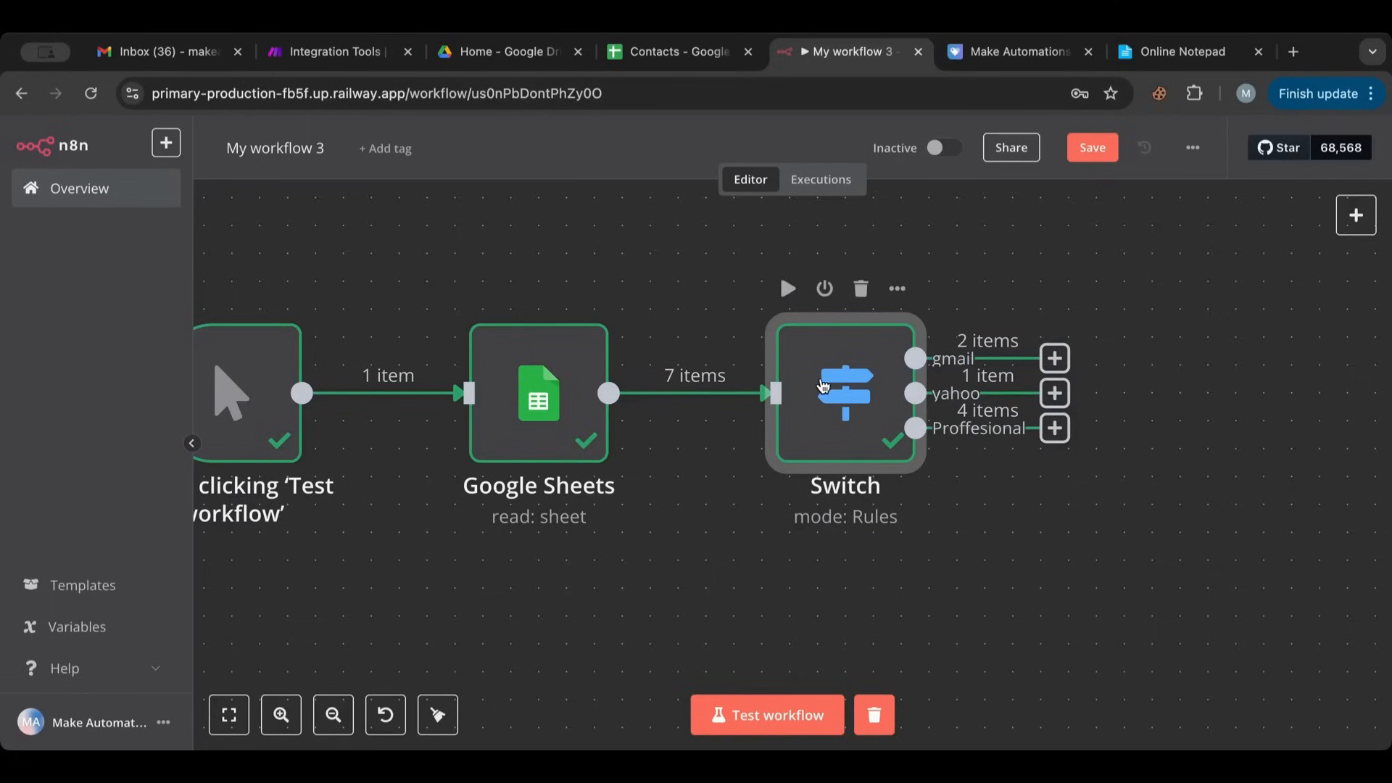
- Review the Switch node's routing rules and the comparison operator types available for the Proffesional rule
double_click(823, 381)
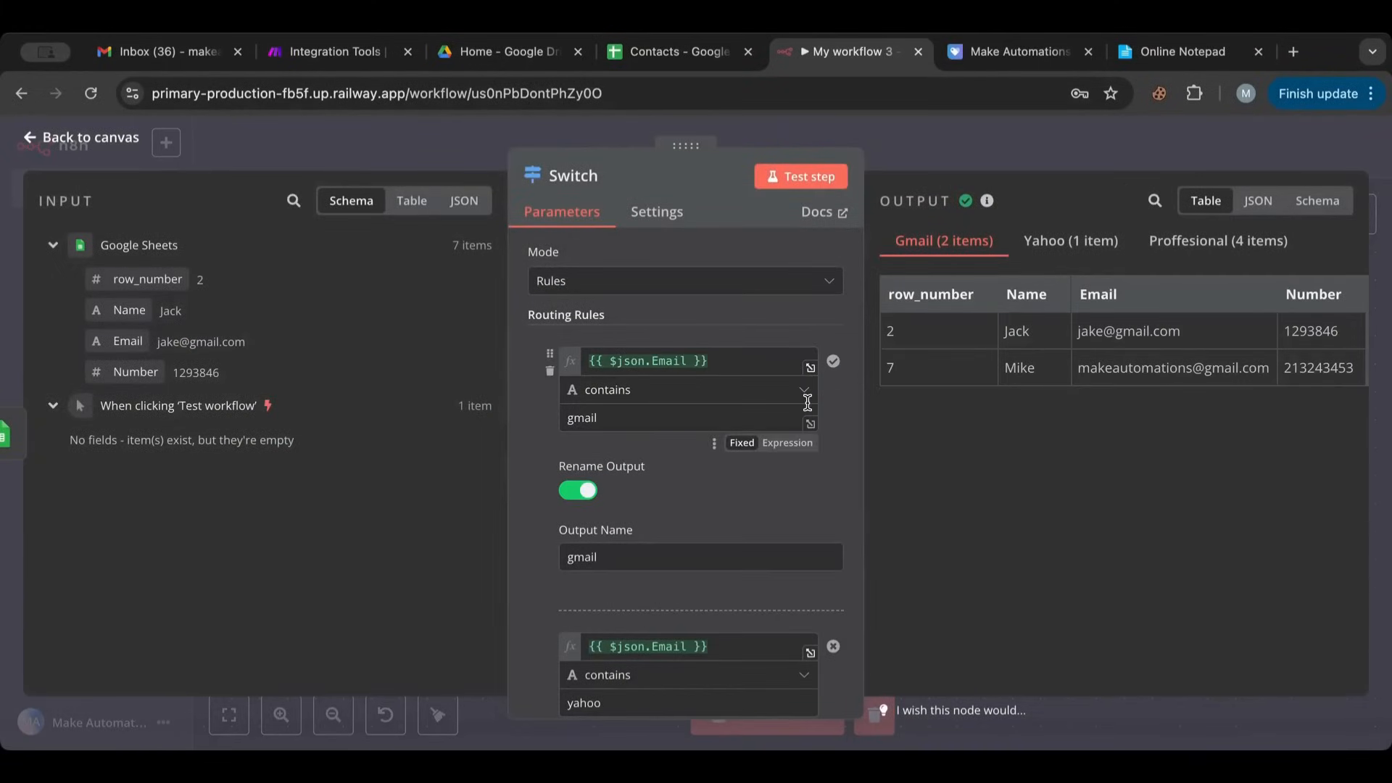
scroll(809, 404, "down", 10)
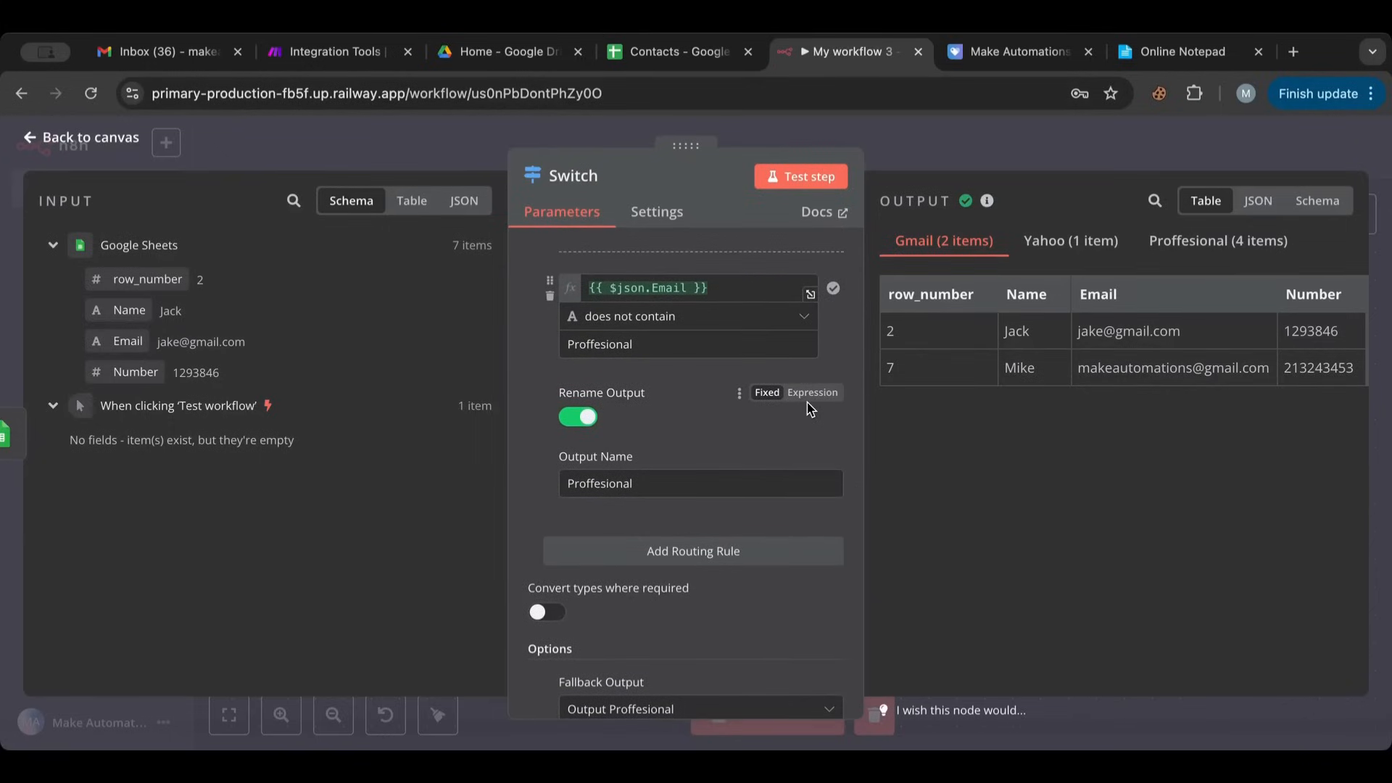
scroll(620, 384, "up", 2)
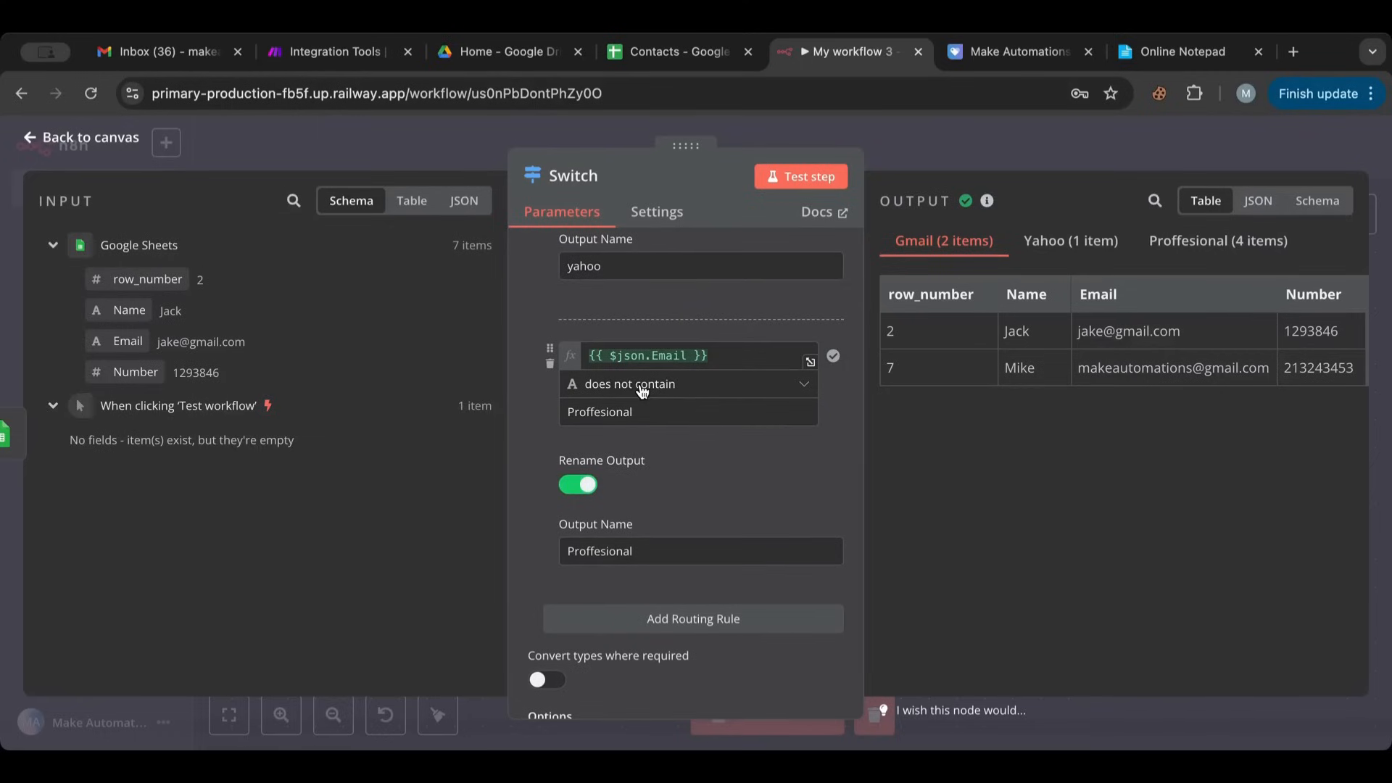
left_click(633, 388)
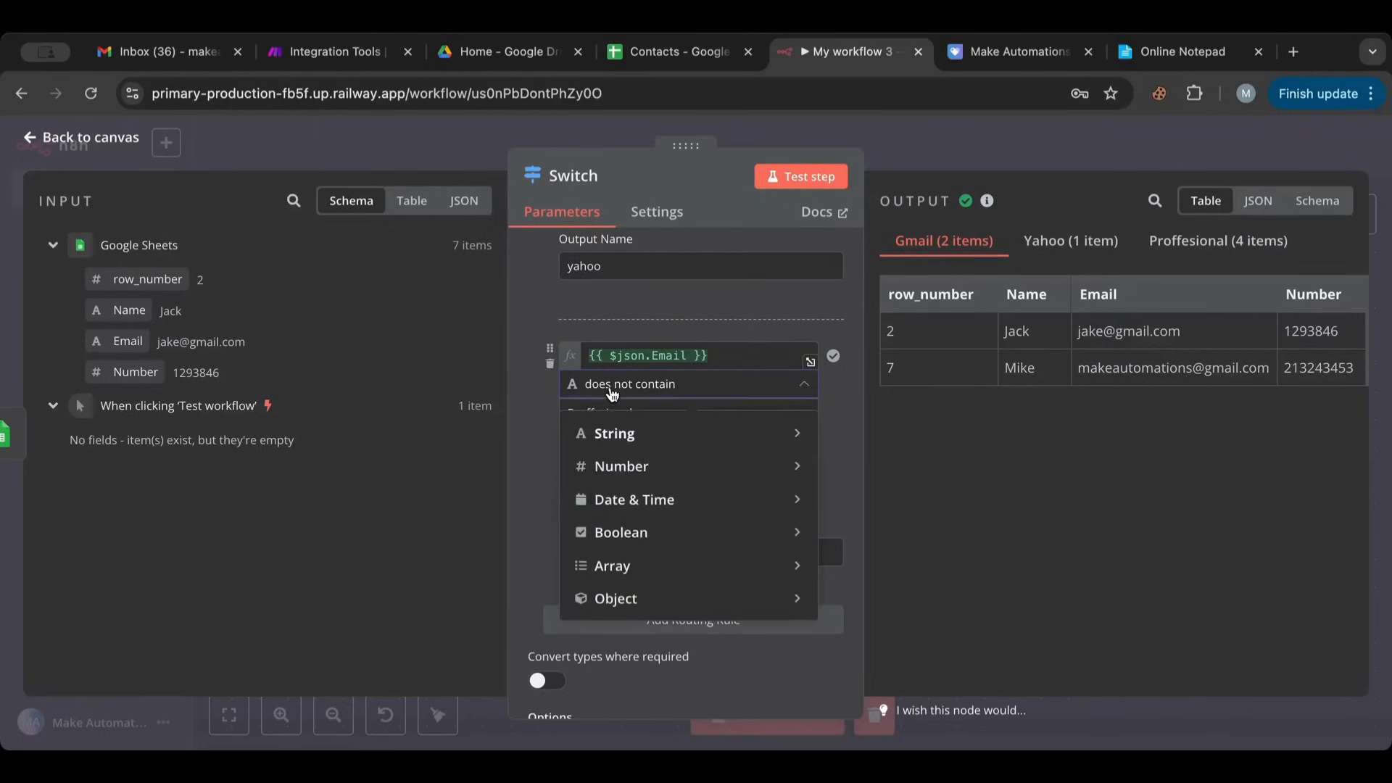
mouse_move(621, 558)
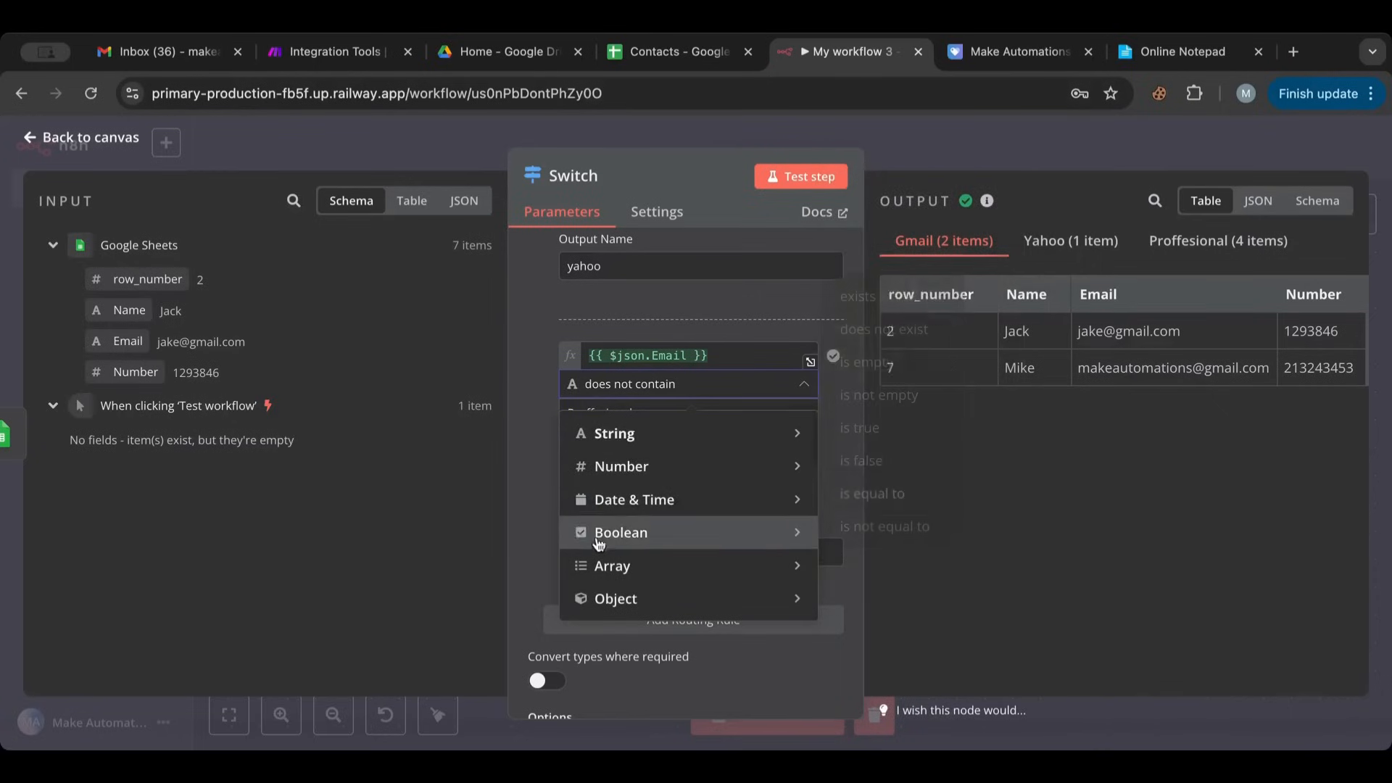
left_click(538, 442)
scroll(538, 442, "up", 10)
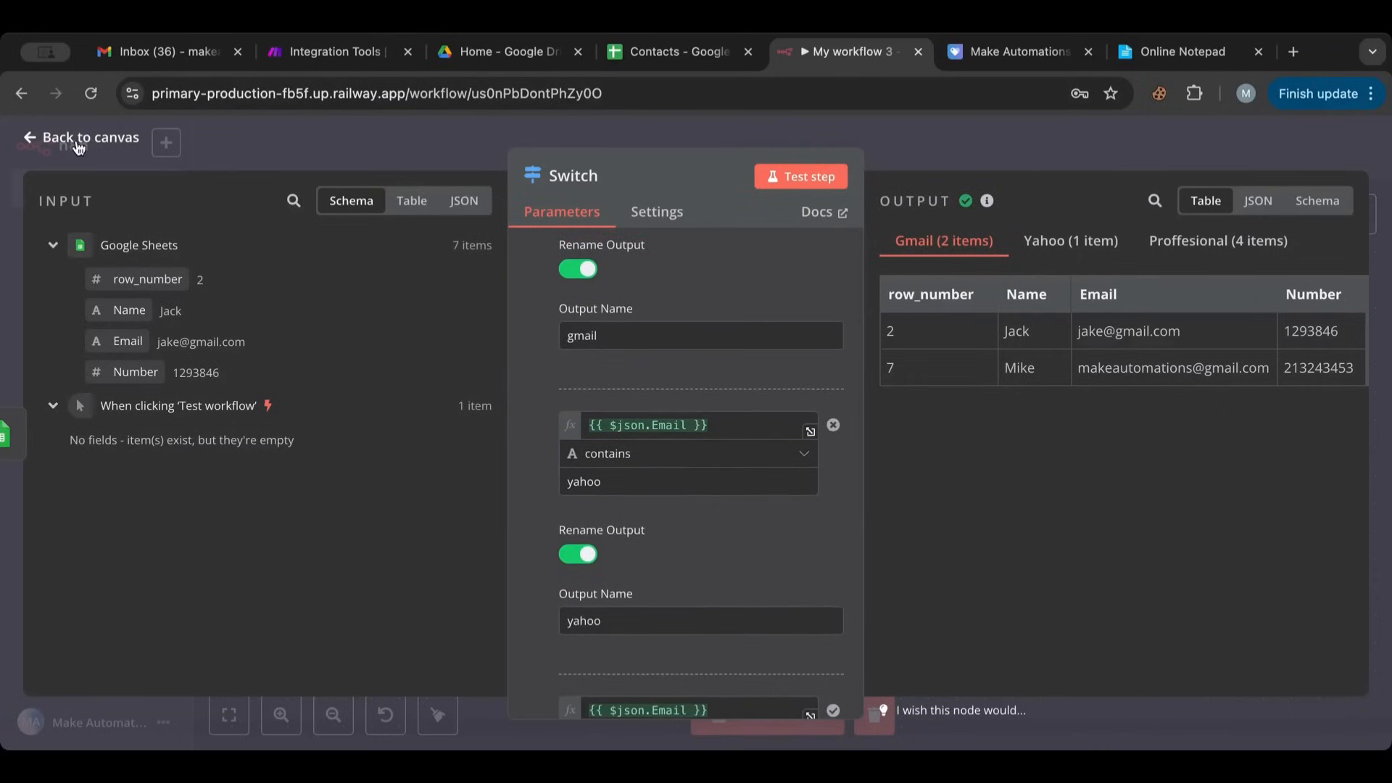
key("Escape")
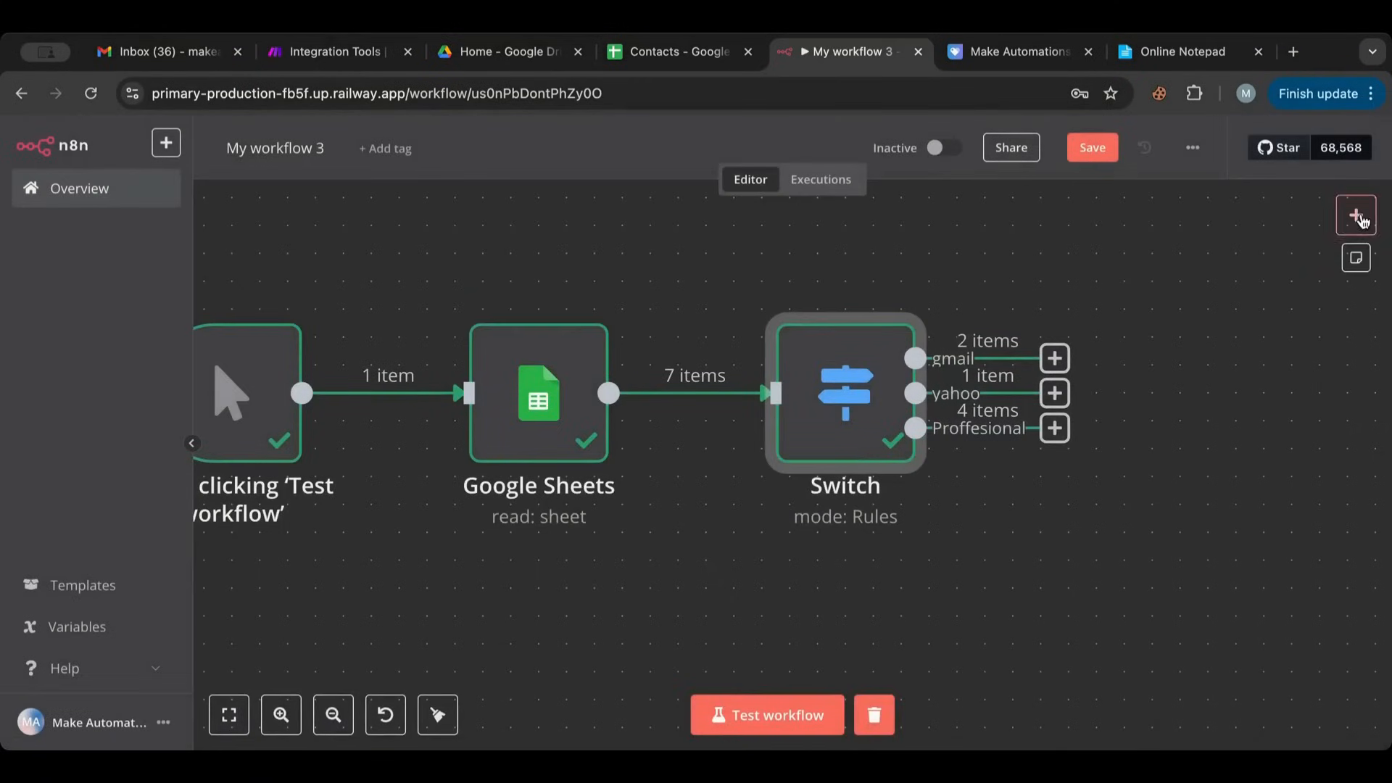
- Search the nodes for "if" and add an If node after the Switch node's gmail output
left_click(1356, 215)
type("of")
key("BackSpace")
key("BackSpace")
type("if")
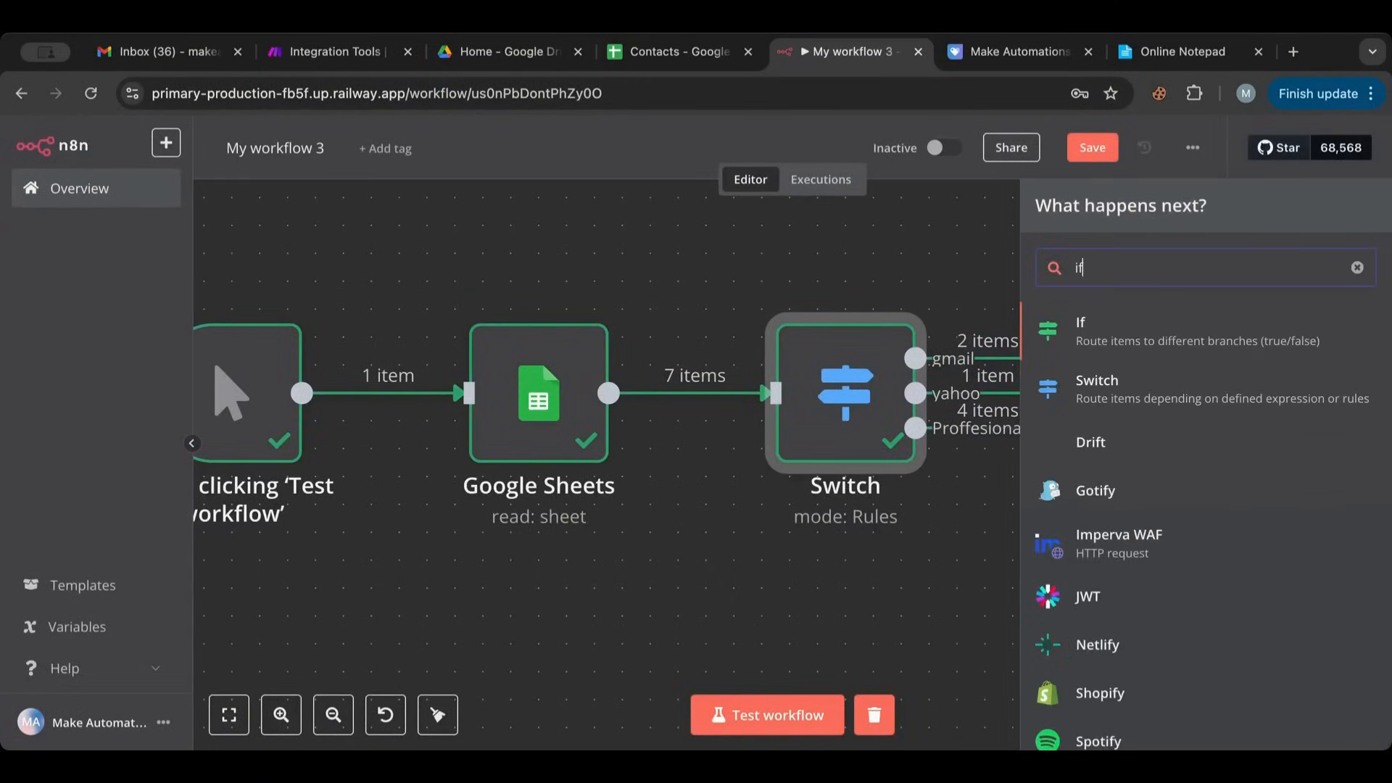
left_click(1227, 317)
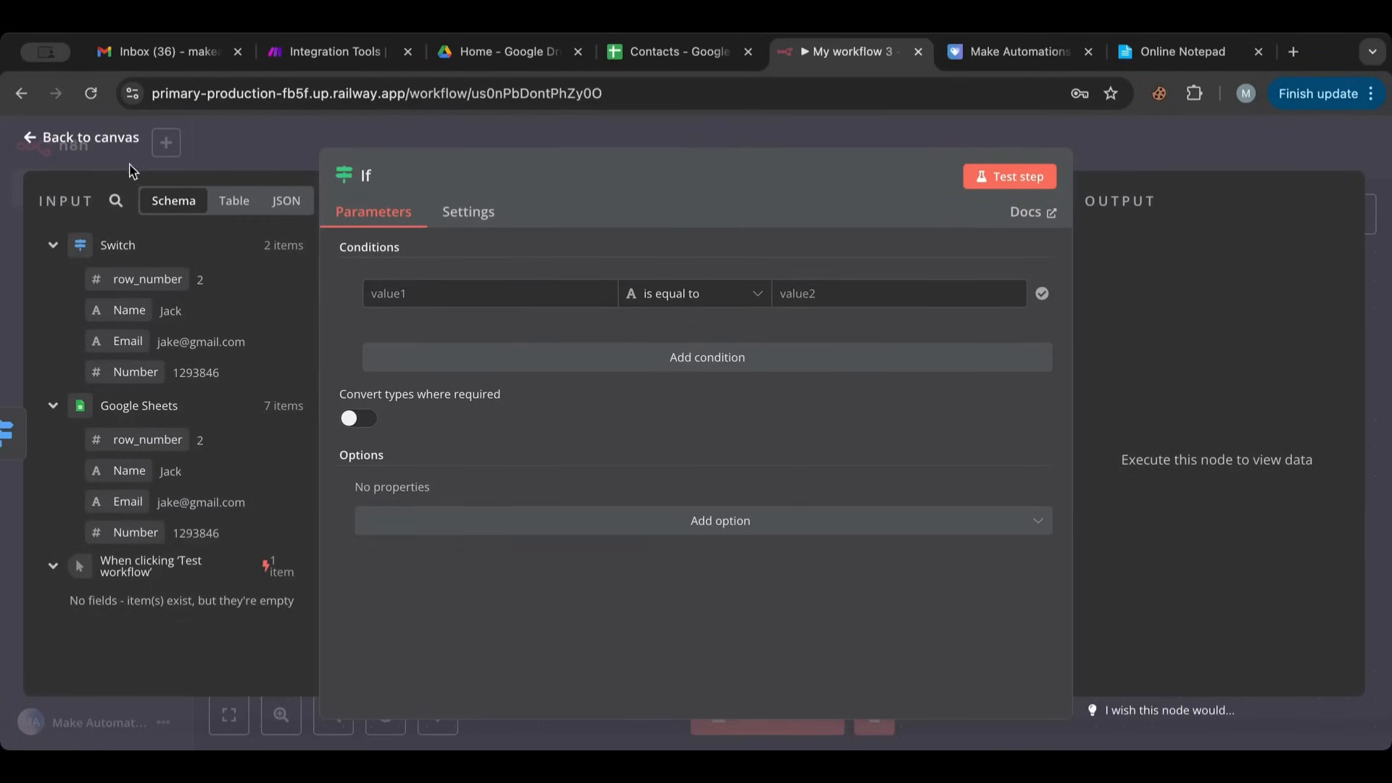
left_click(123, 139)
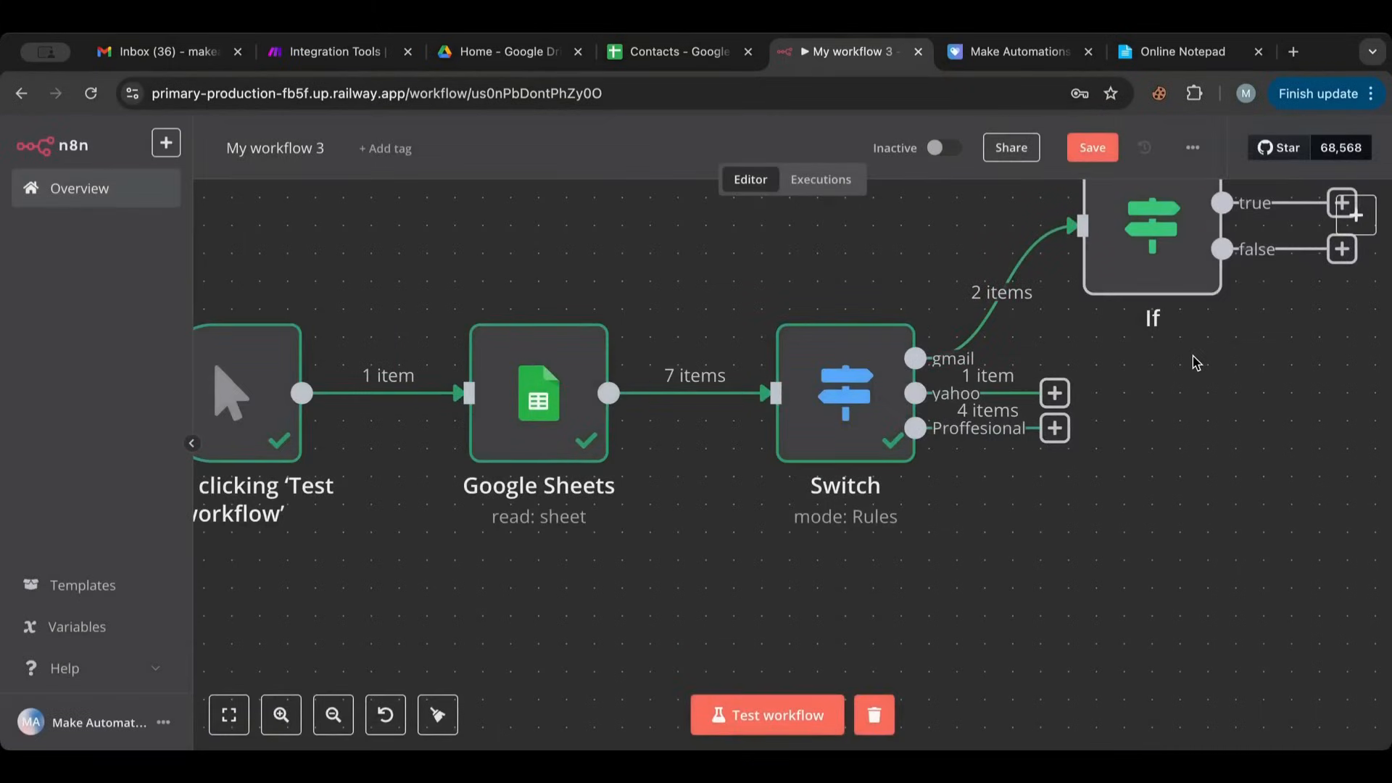
- Delete the If node connected to the Switch node's gmail output
scroll(1195, 361, "right", 2)
scroll(1194, 362, "up", 1)
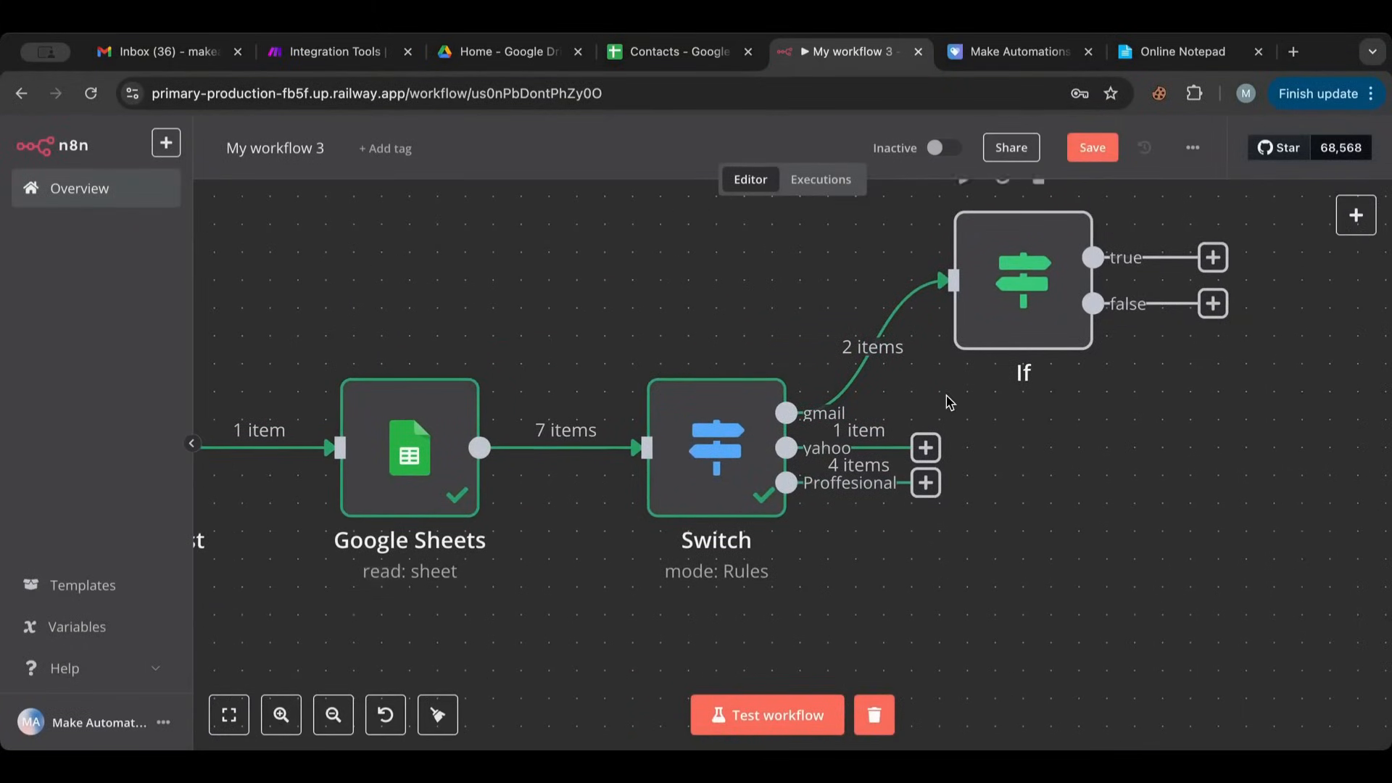
scroll(994, 242, "up", 3)
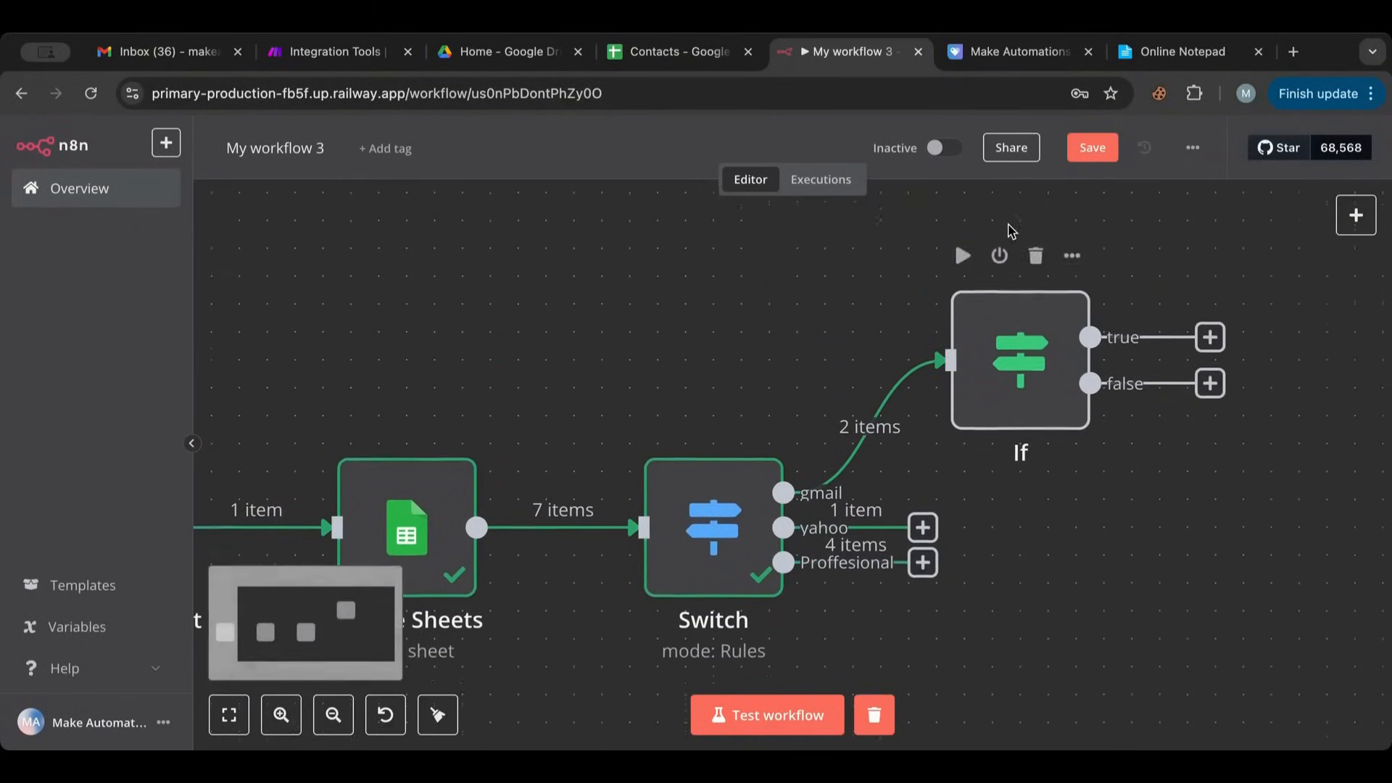
left_click(1035, 281)
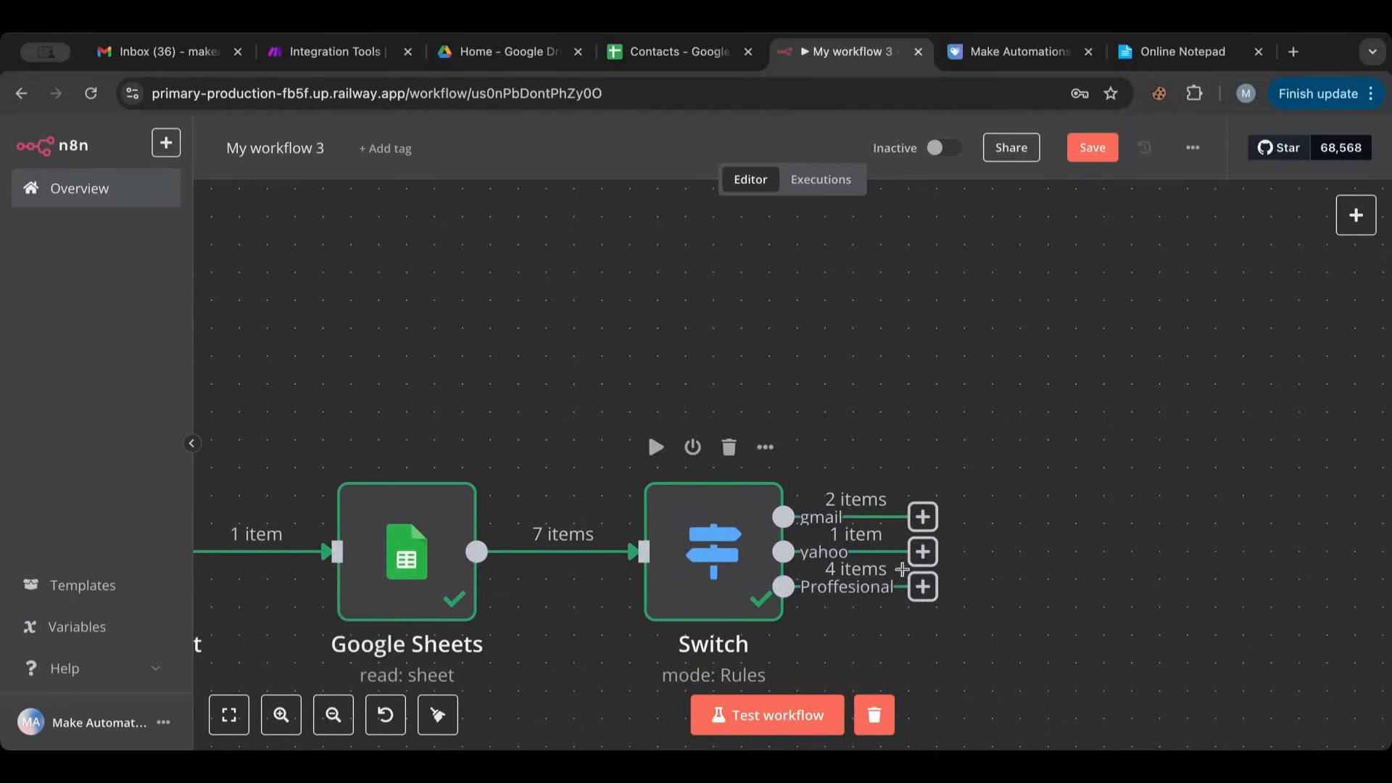
- Examine the Switch node's Proffesional rule and Fallback Output setting, and view the node choices for its gmail output
scroll(1094, 375, "down", 2)
mouse_move(754, 442)
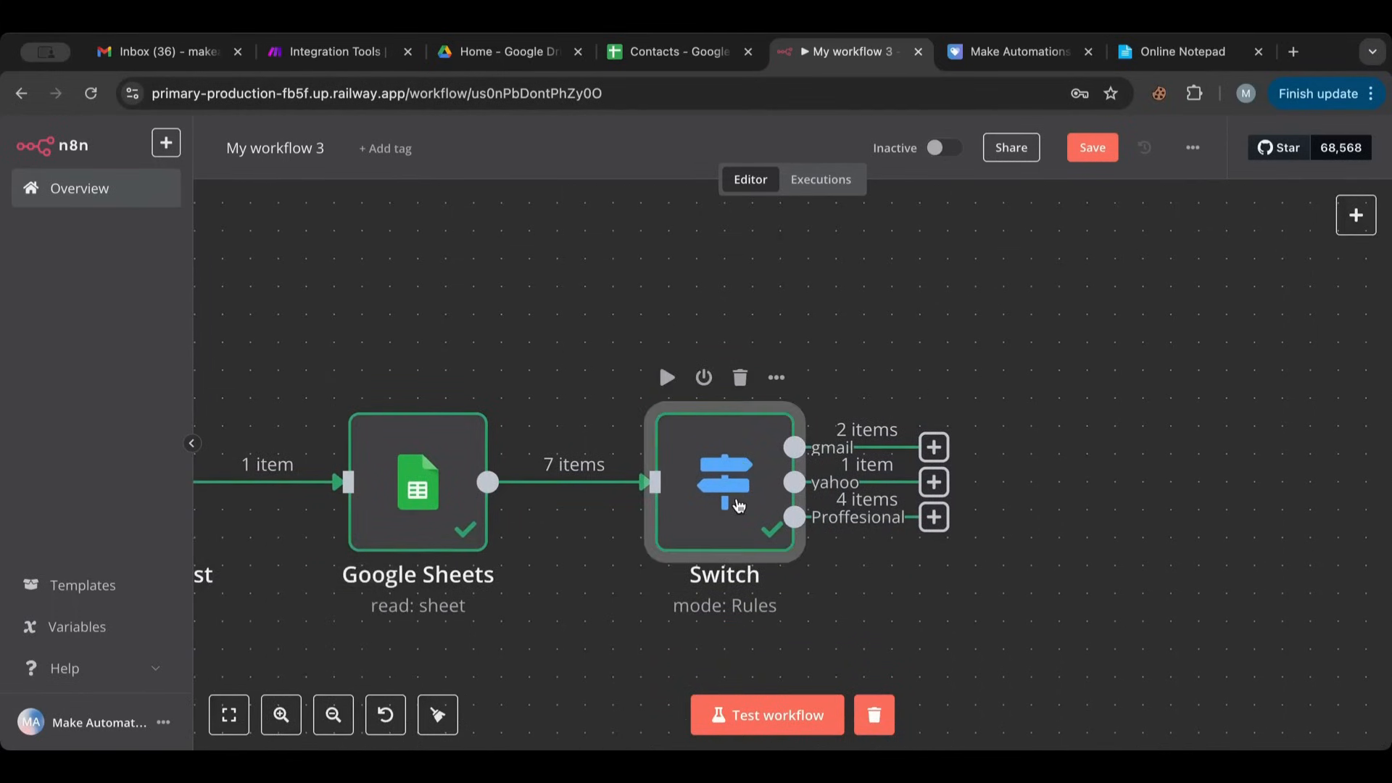
double_click(736, 504)
scroll(631, 449, "down", 10)
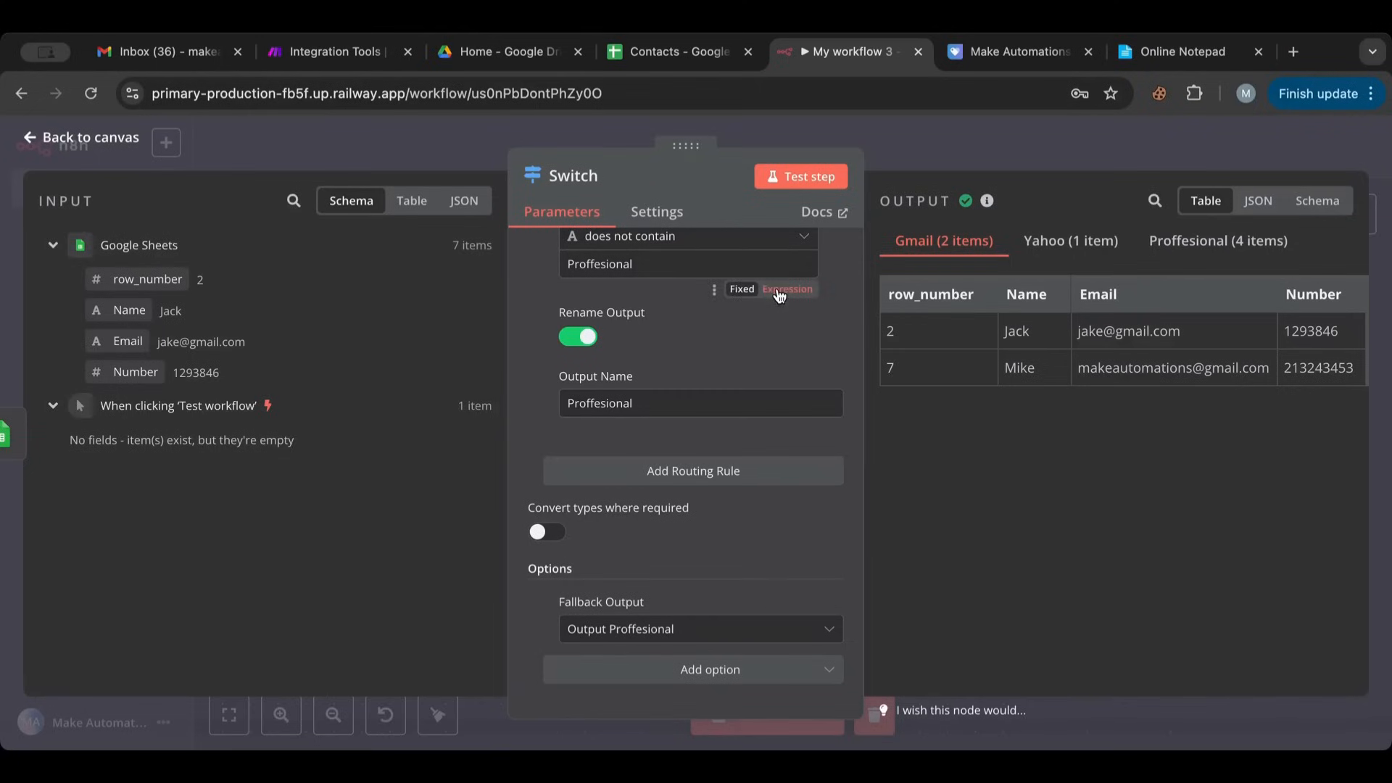
left_click(56, 139)
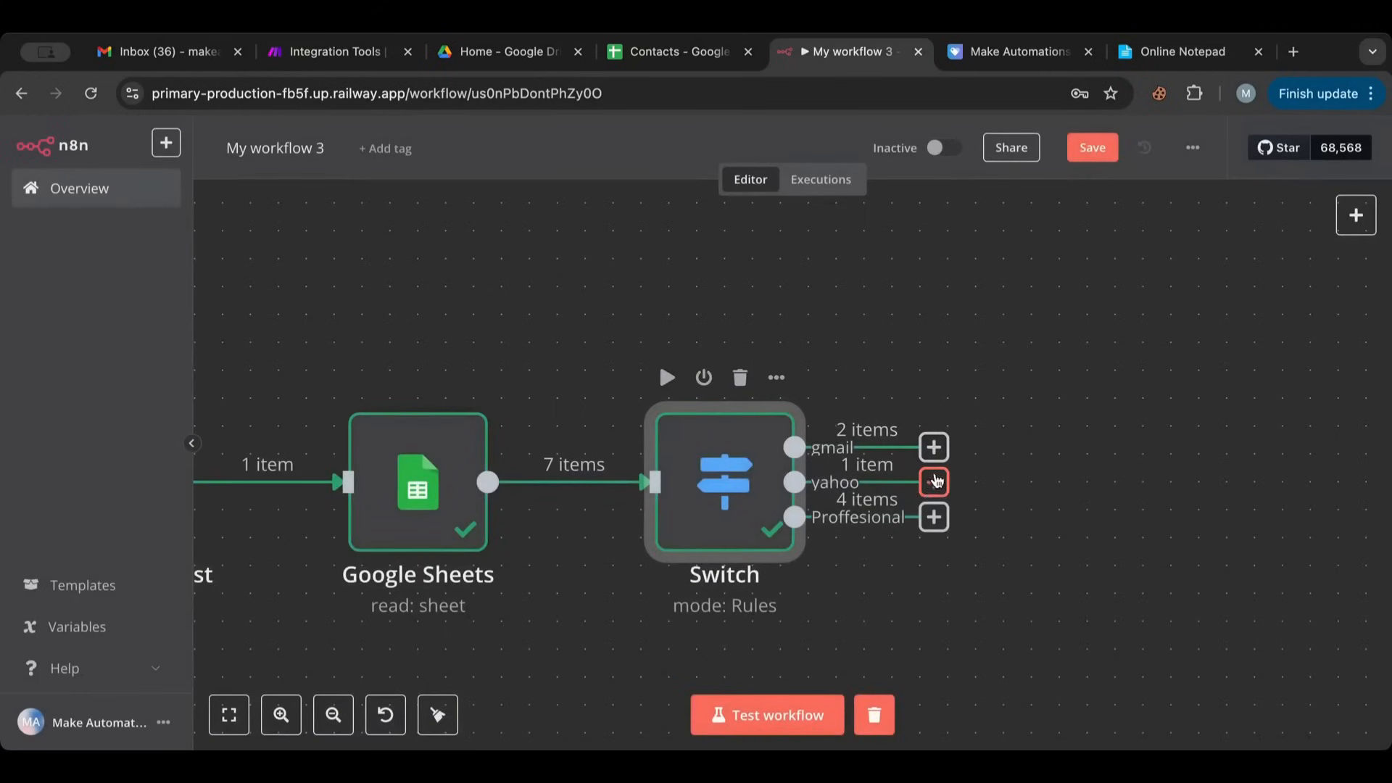
left_click(934, 447)
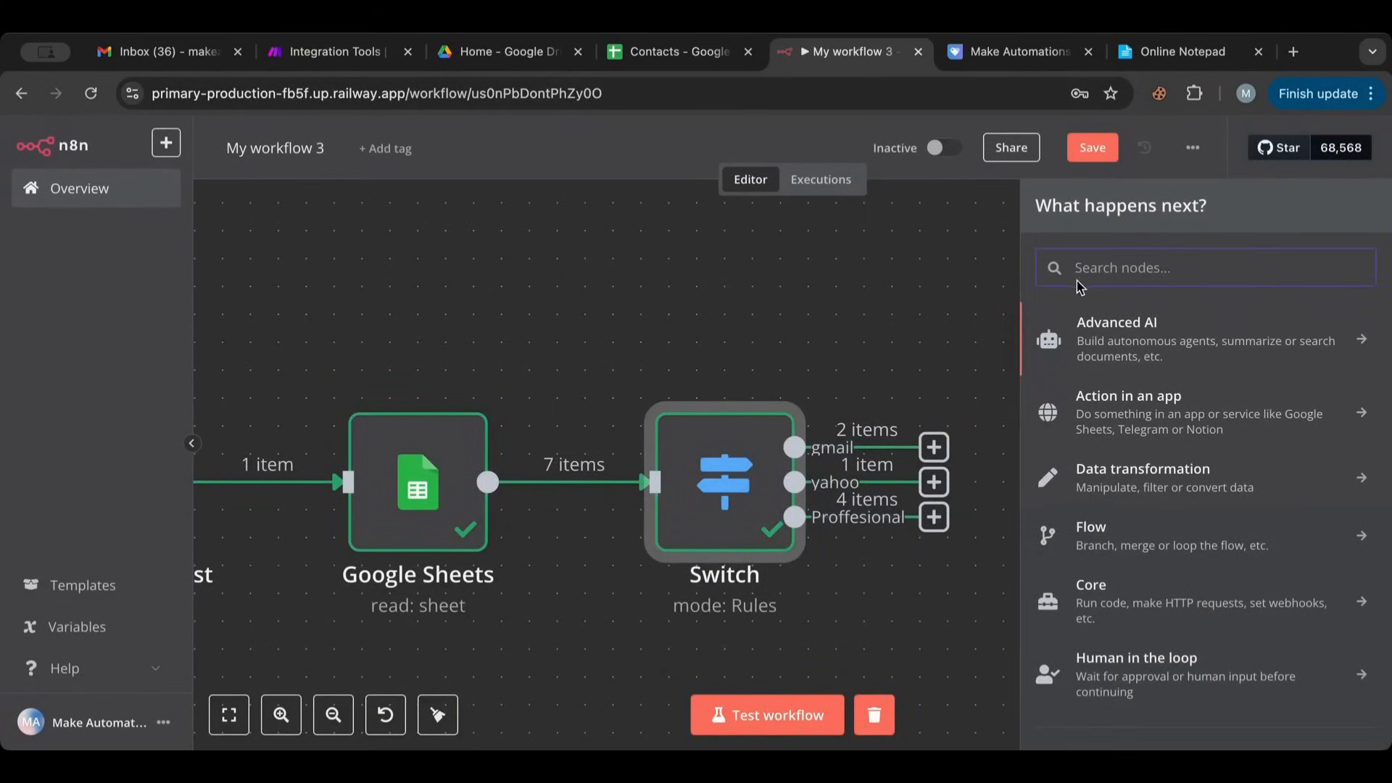
left_click(959, 377)
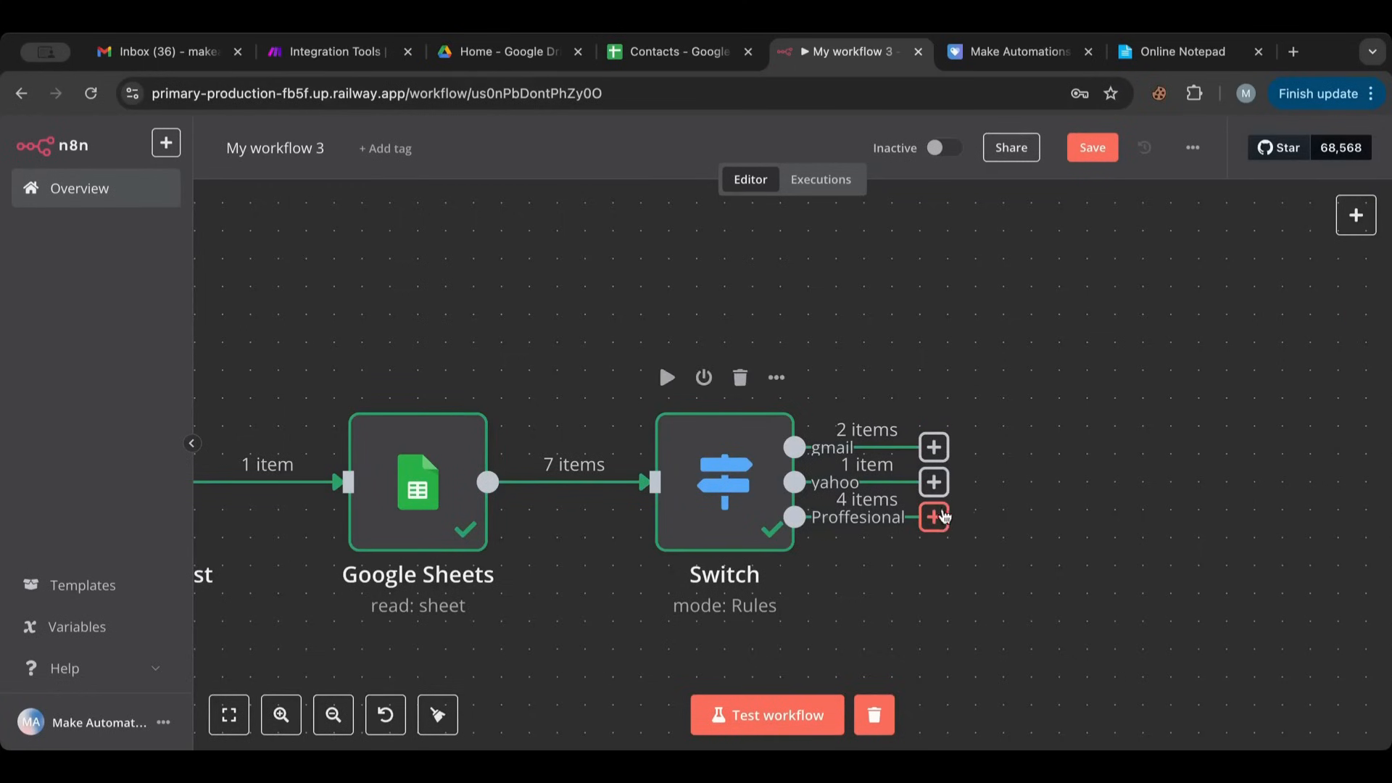
- Add a Google Sheets node with the Append row in sheet action to the Switch node's Proffesional output
left_click(938, 520)
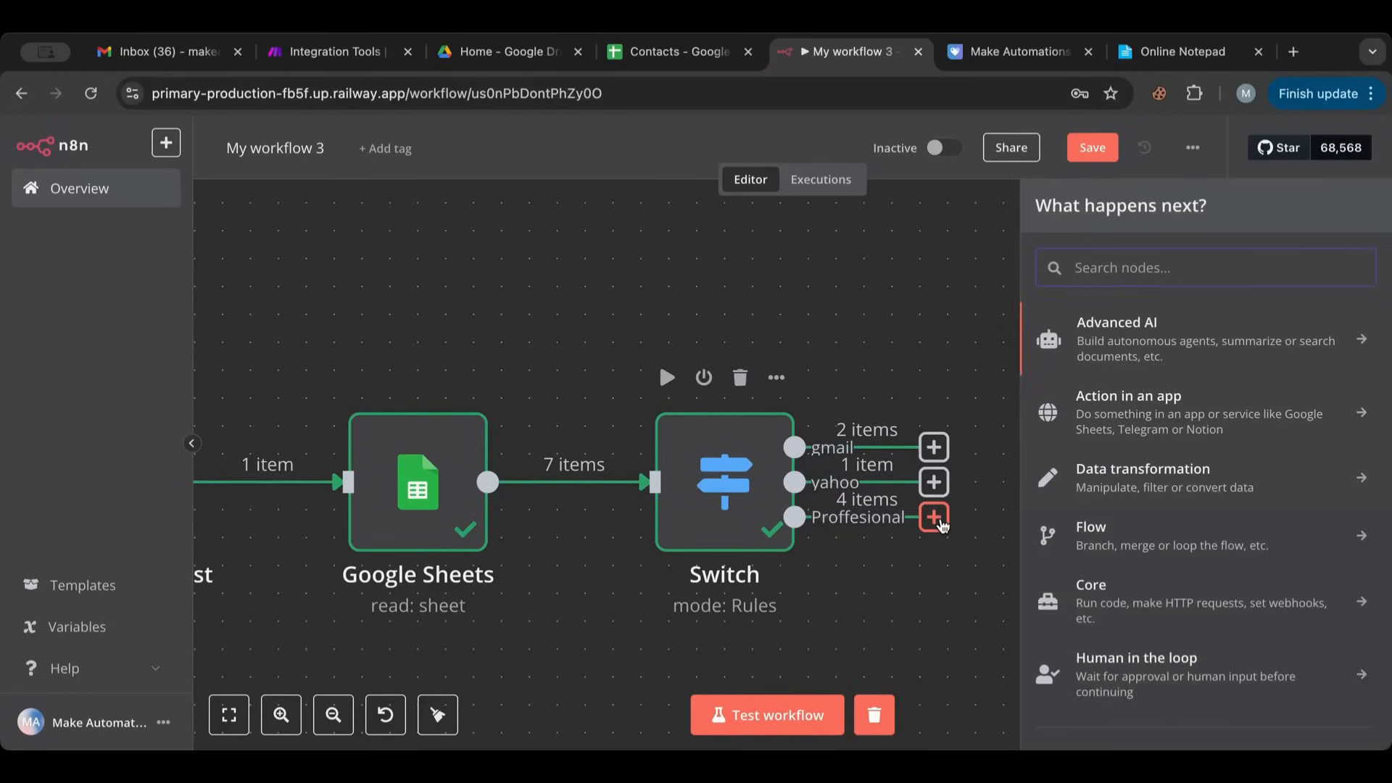
type("goo")
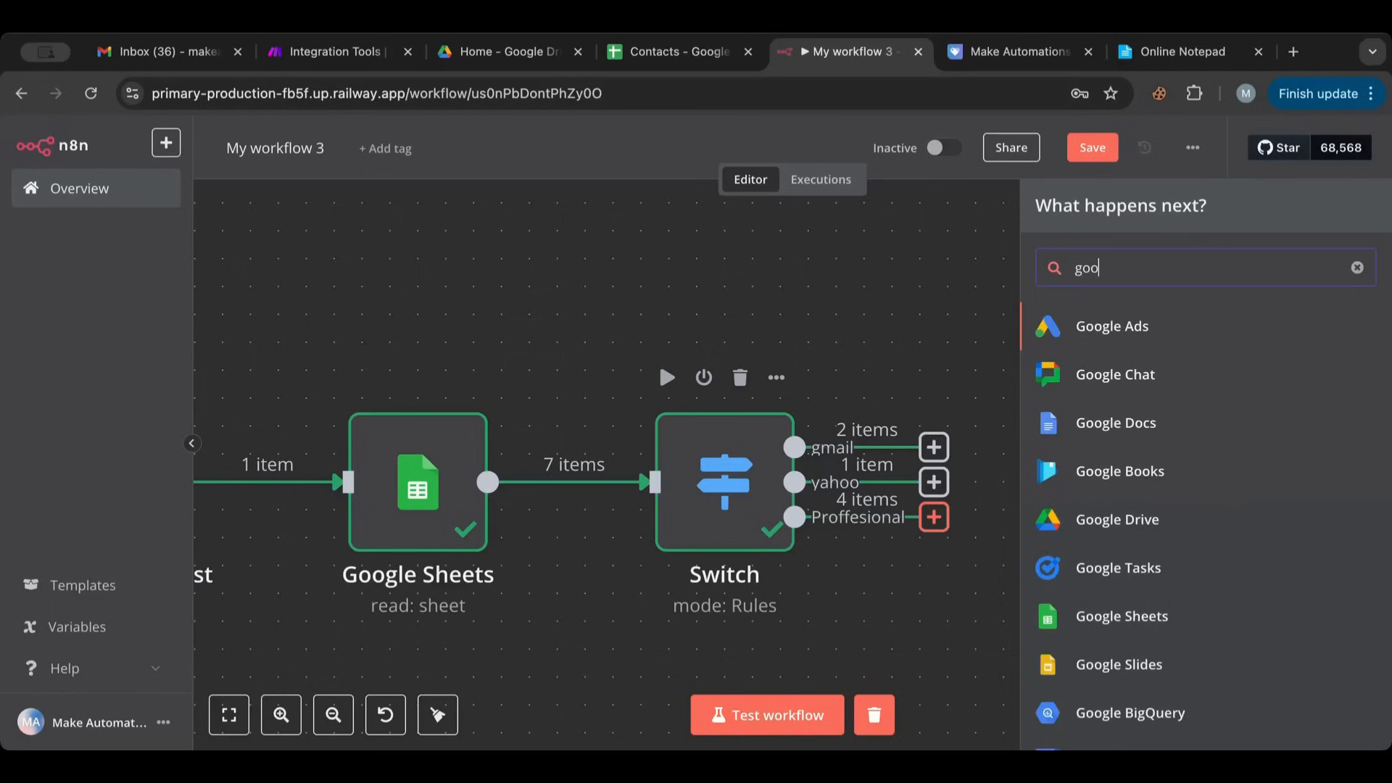
key("BackSpace")
key("BackSpace")
key("BackSpace")
type("shee")
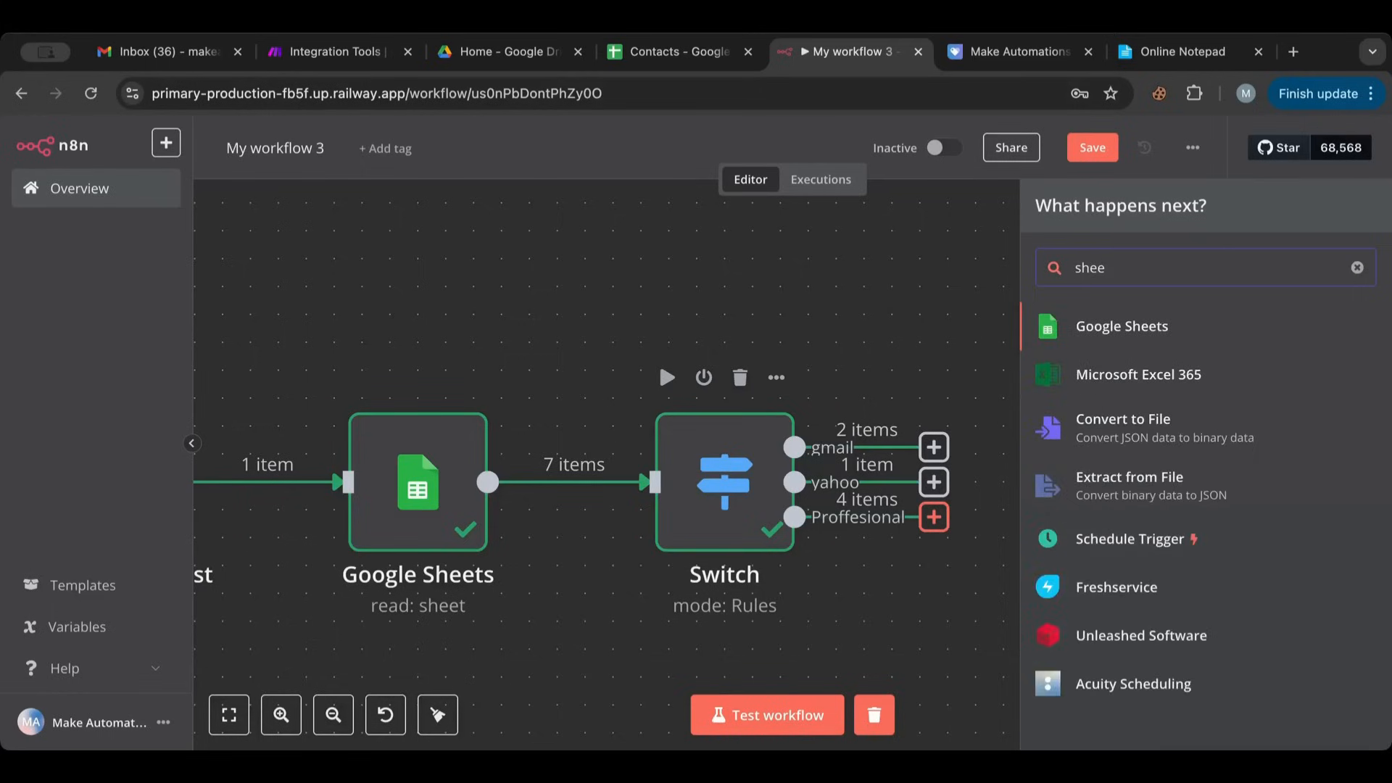
left_click(1117, 341)
scroll(1122, 484, "down", 2)
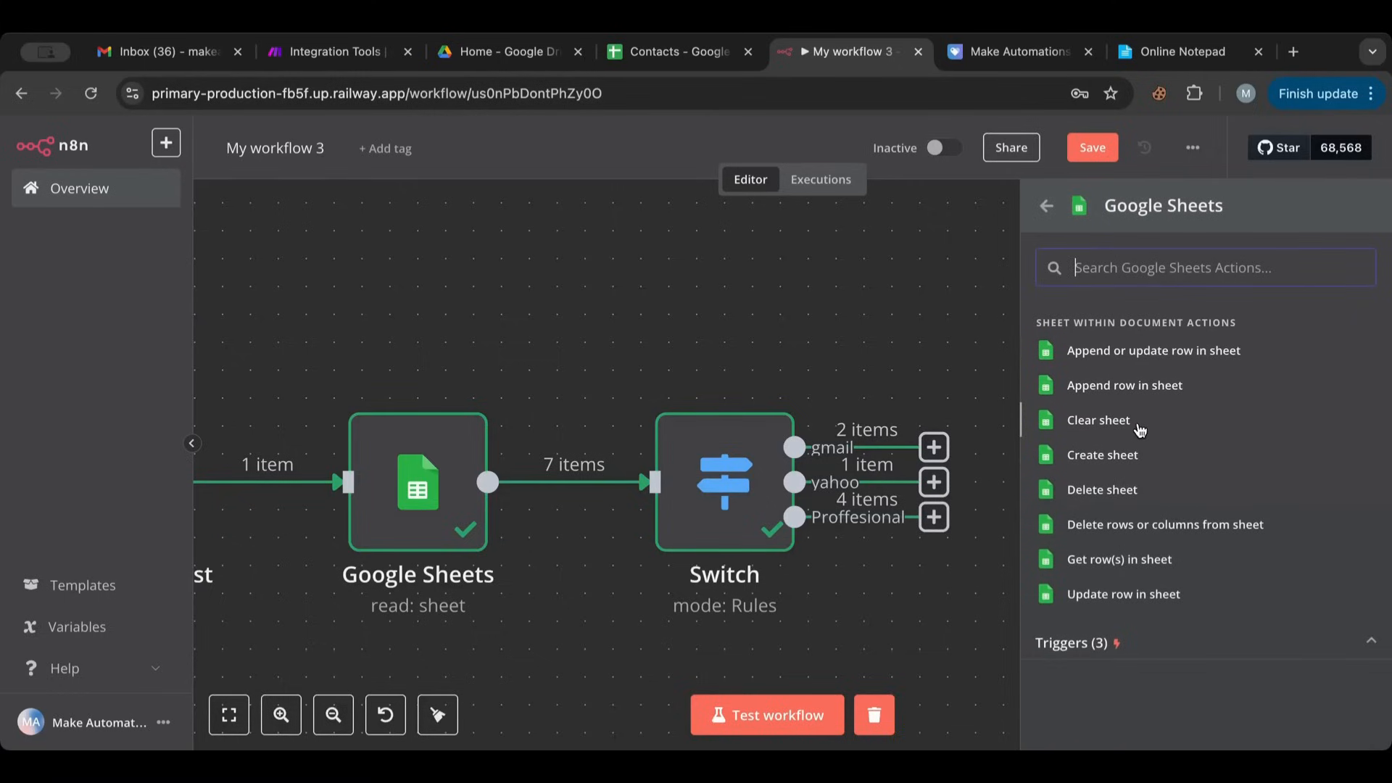
scroll(1141, 430, "up", 2)
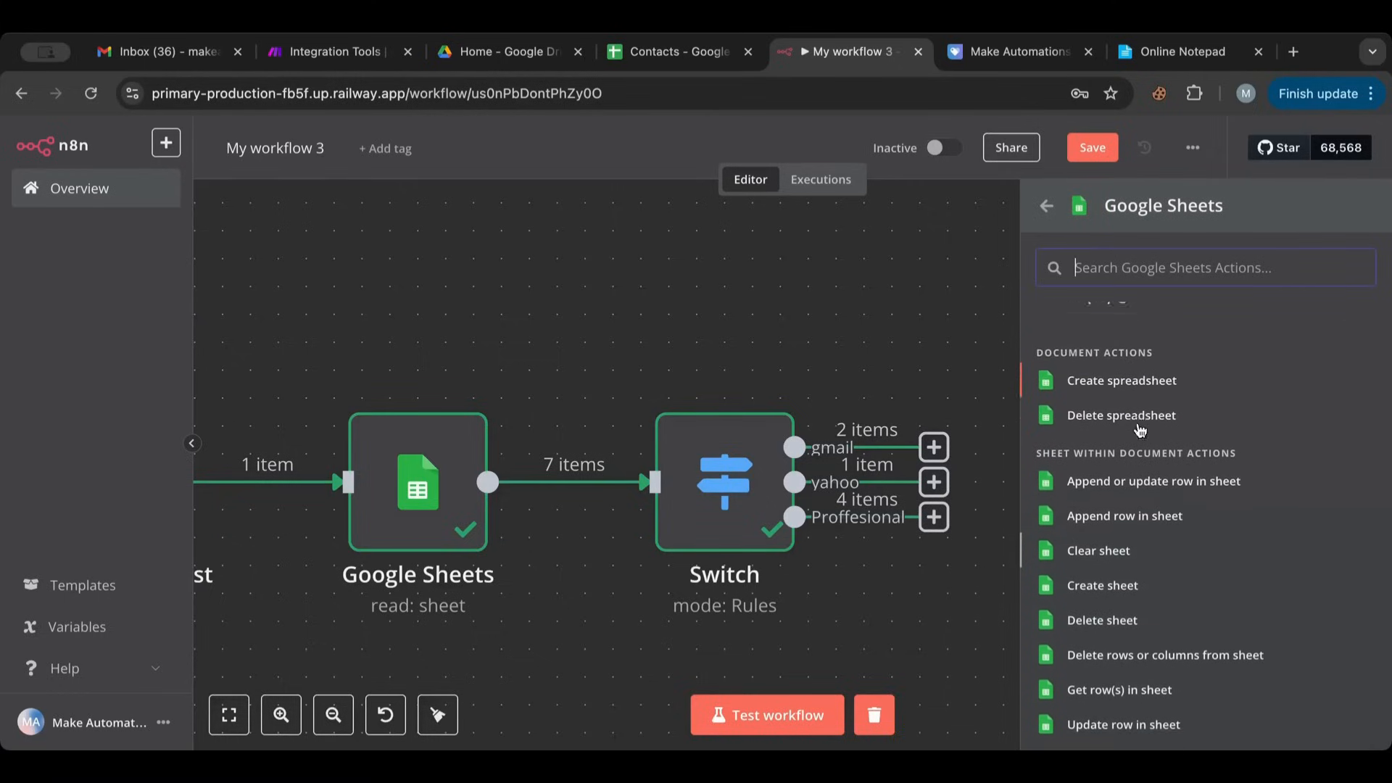
scroll(1140, 430, "down", 1)
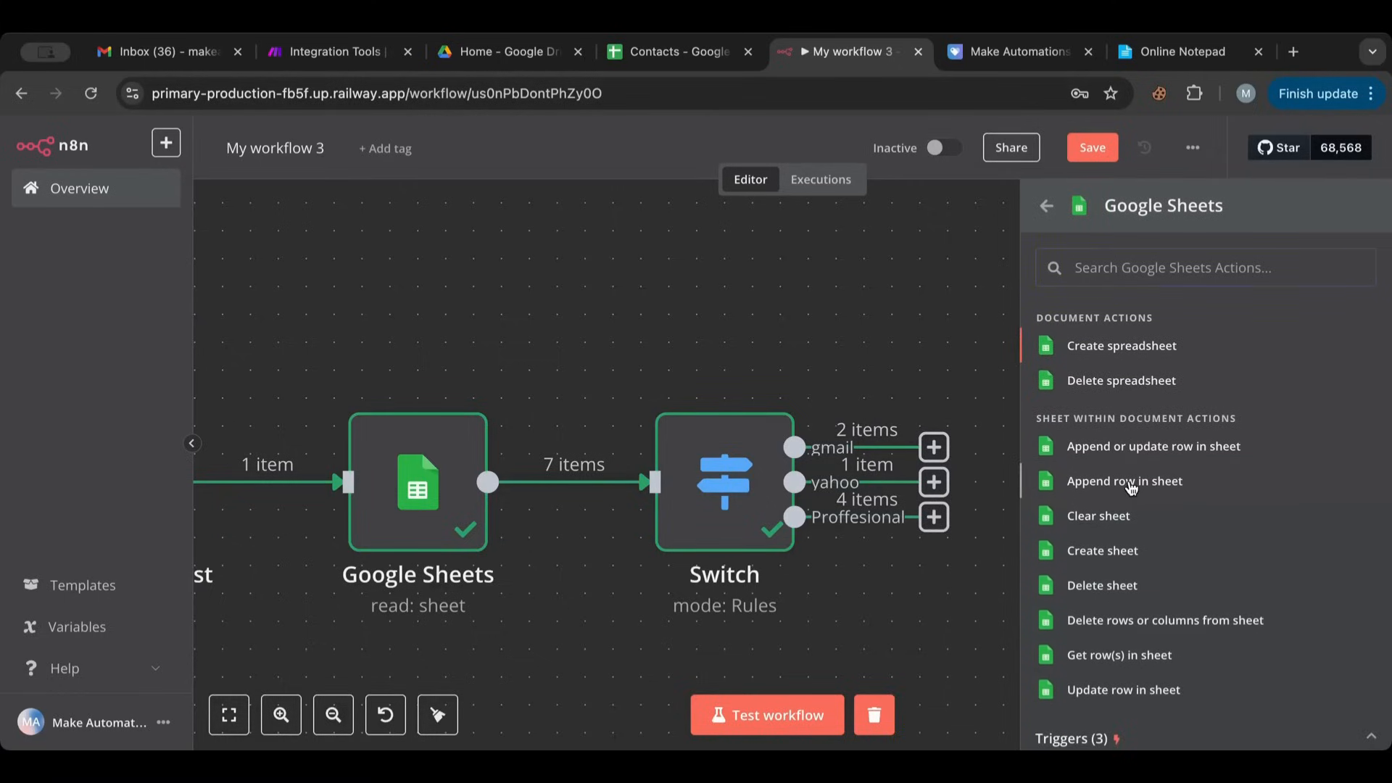
left_click(1131, 488)
left_click(93, 137)
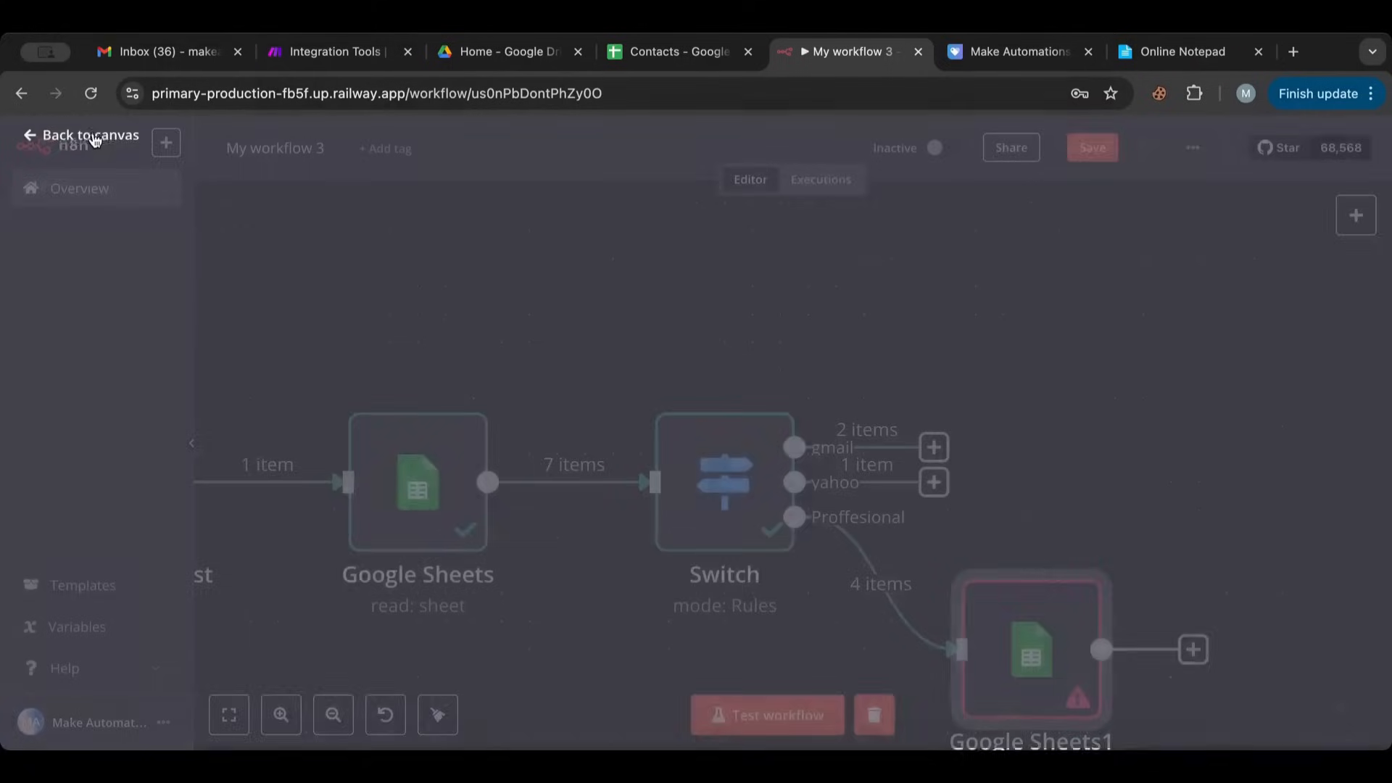
- Move the Google Sheets append node farther away from the Switch node on the canvas
scroll(1055, 445, "down", 3)
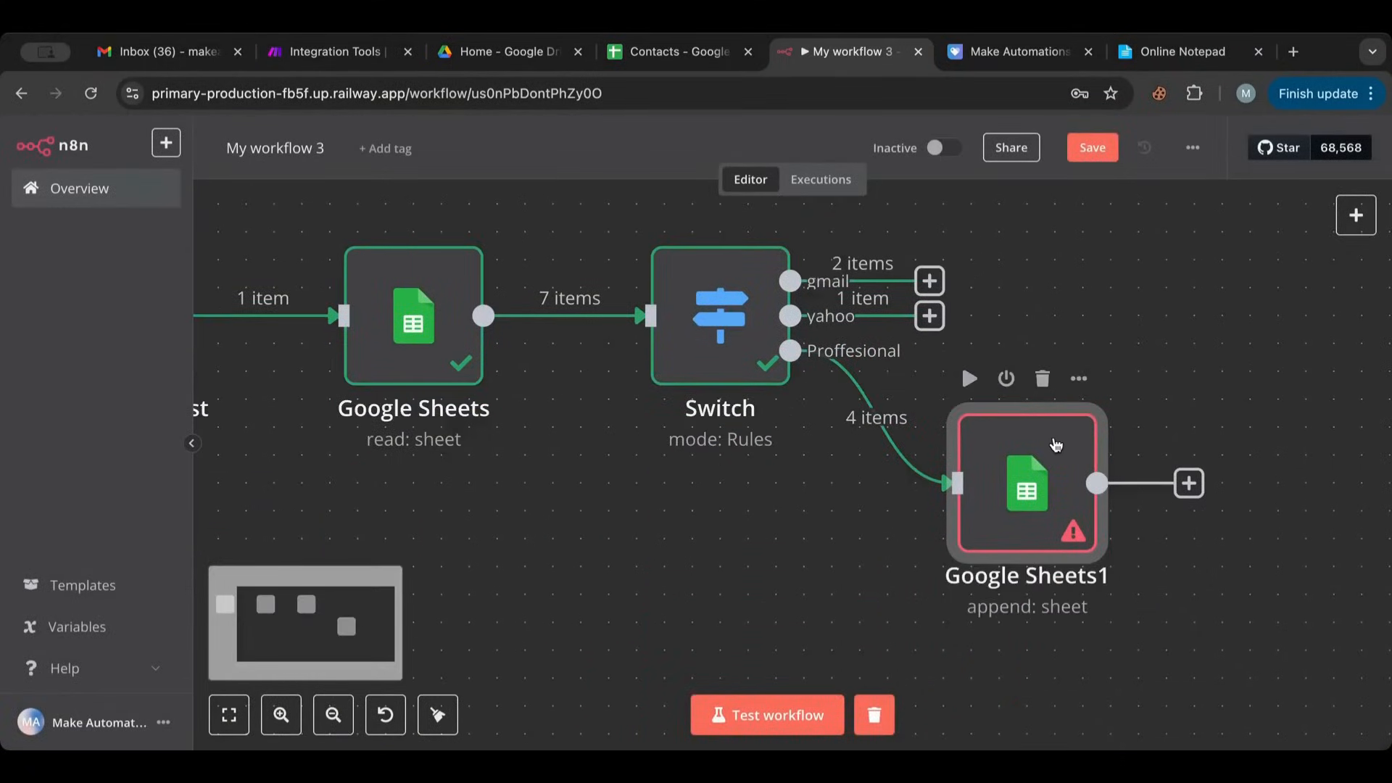
left_click_drag(1056, 445, 1218, 457)
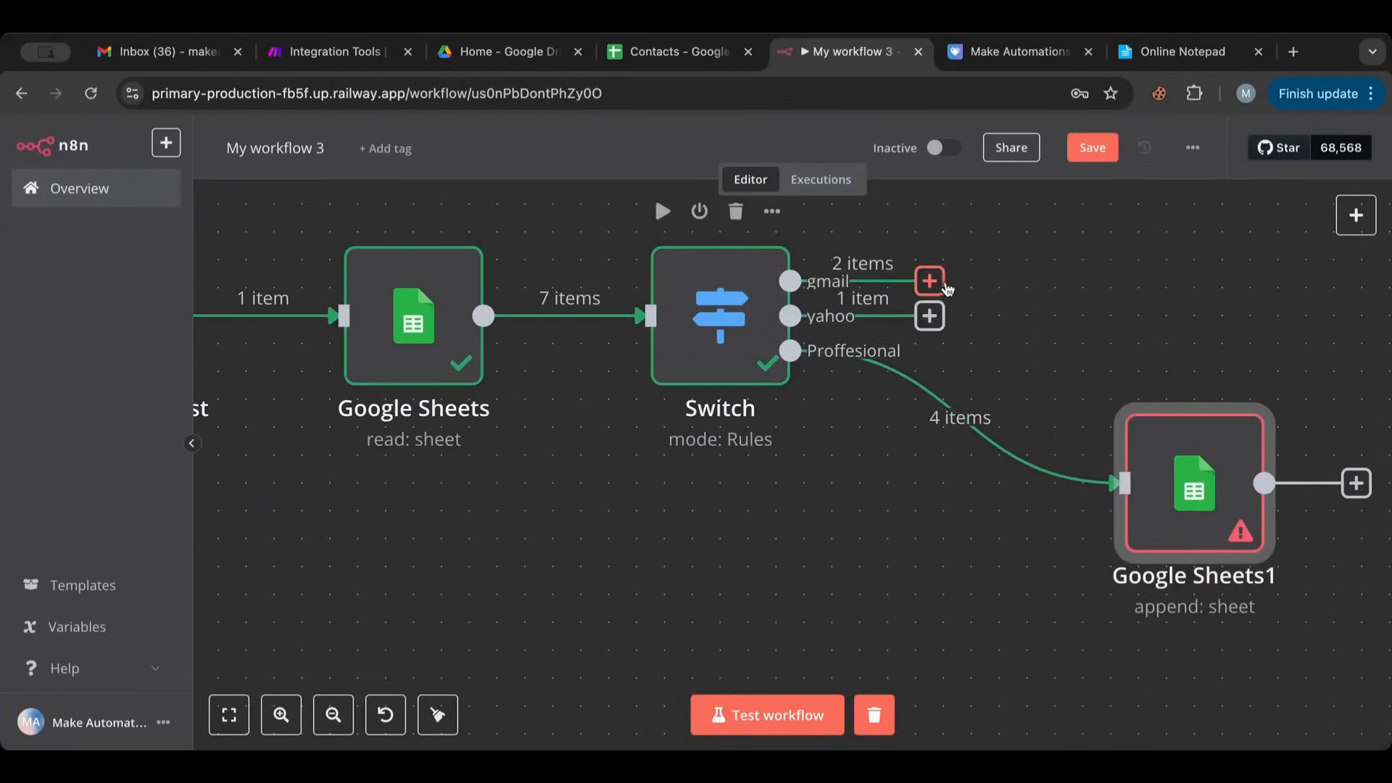
scroll(619, 603, "down", 2)
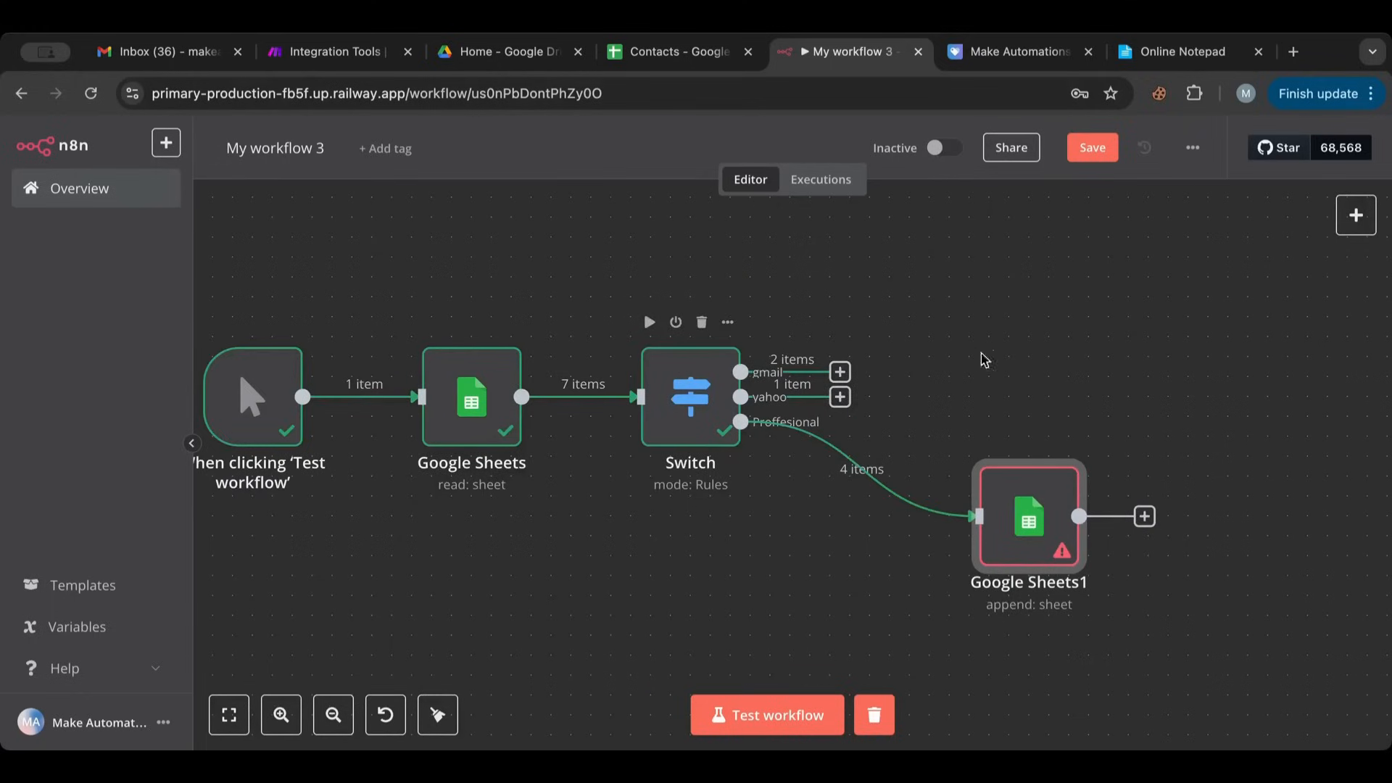
scroll(801, 292, "left", 1)
scroll(803, 297, "left", 5)
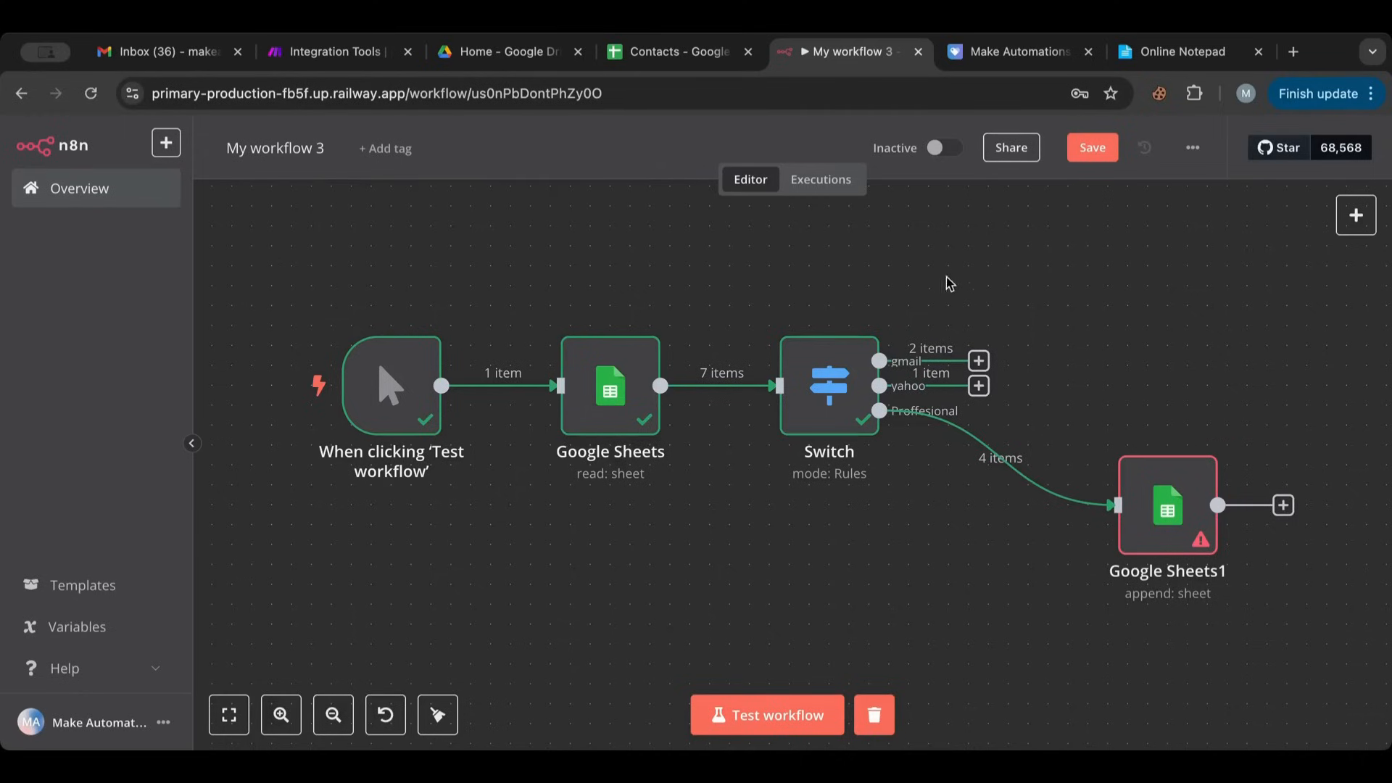
- Add a fourth routing rule to the Switch node and rename its output google
double_click(826, 383)
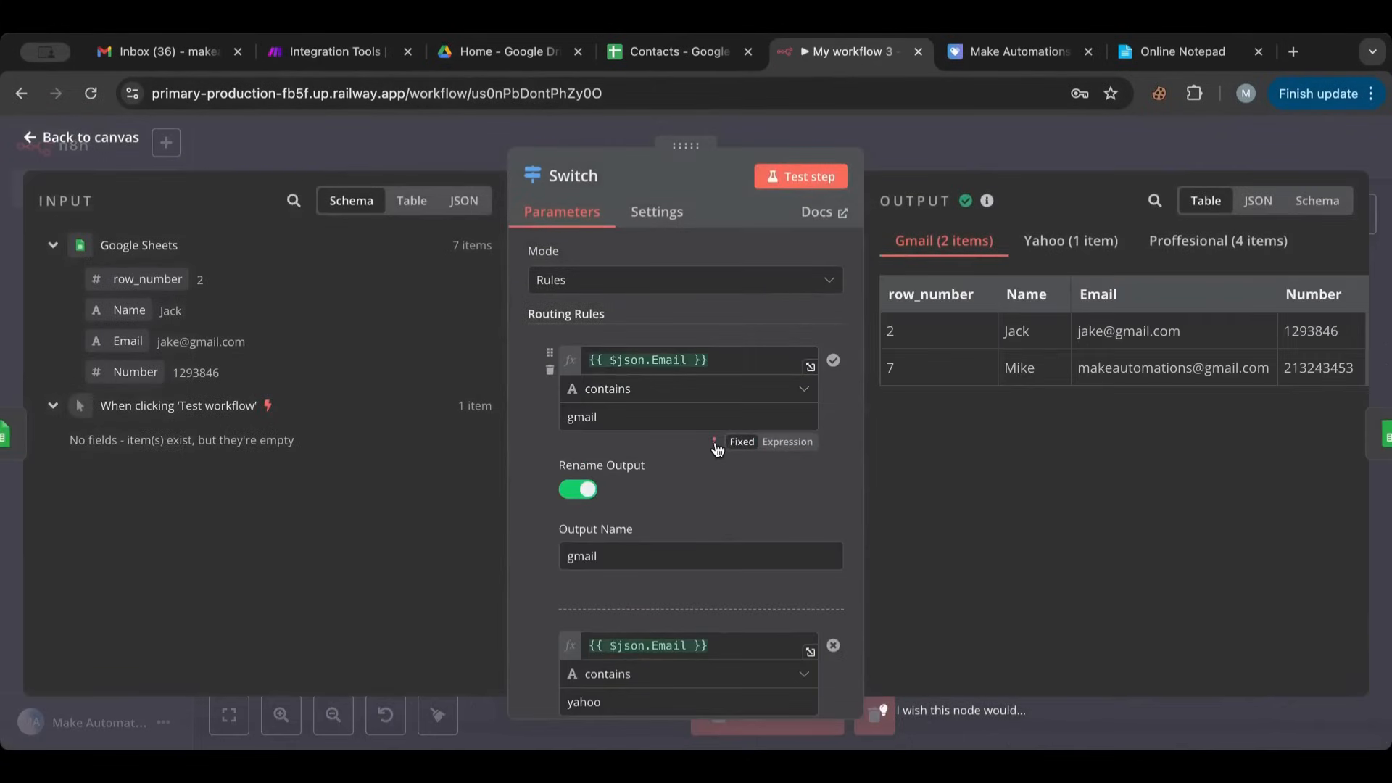
scroll(718, 448, "down", 10)
left_click(718, 472)
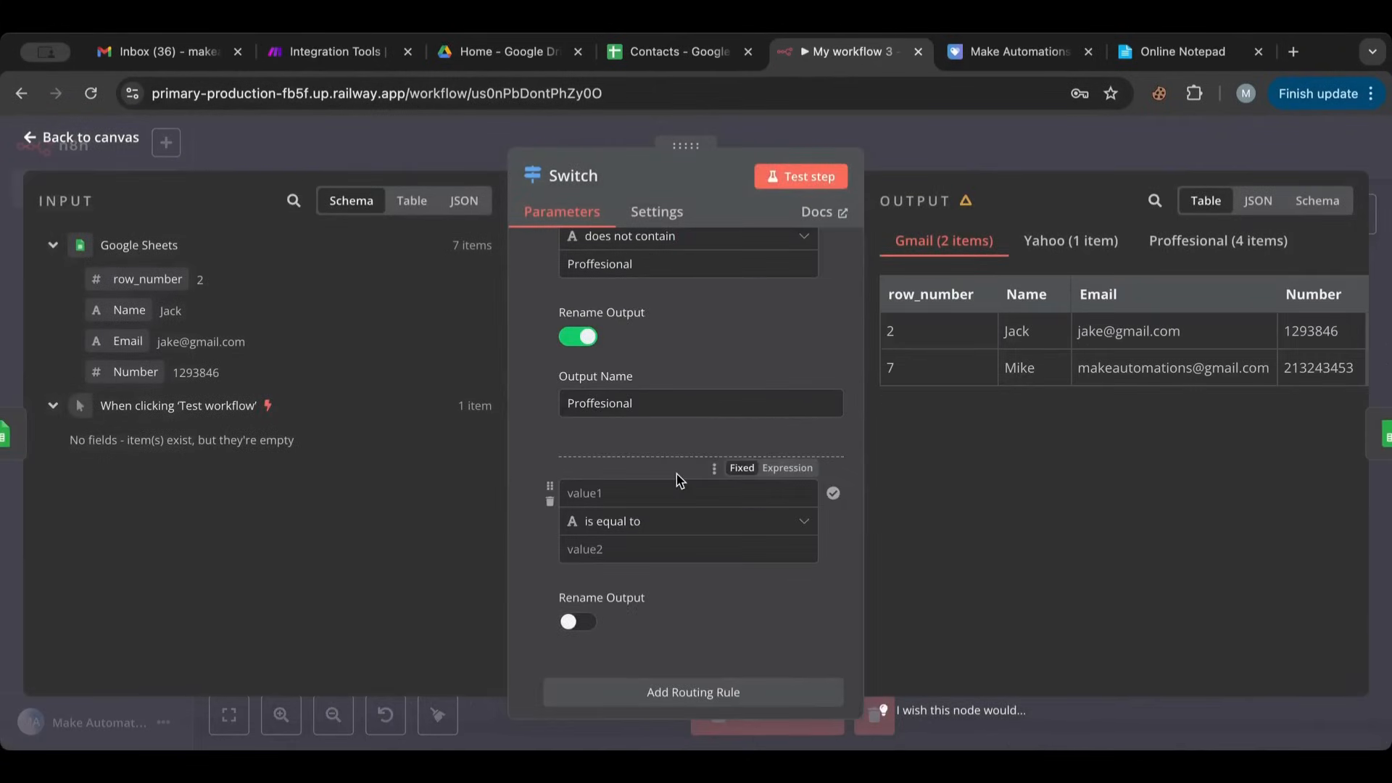
left_click(624, 549)
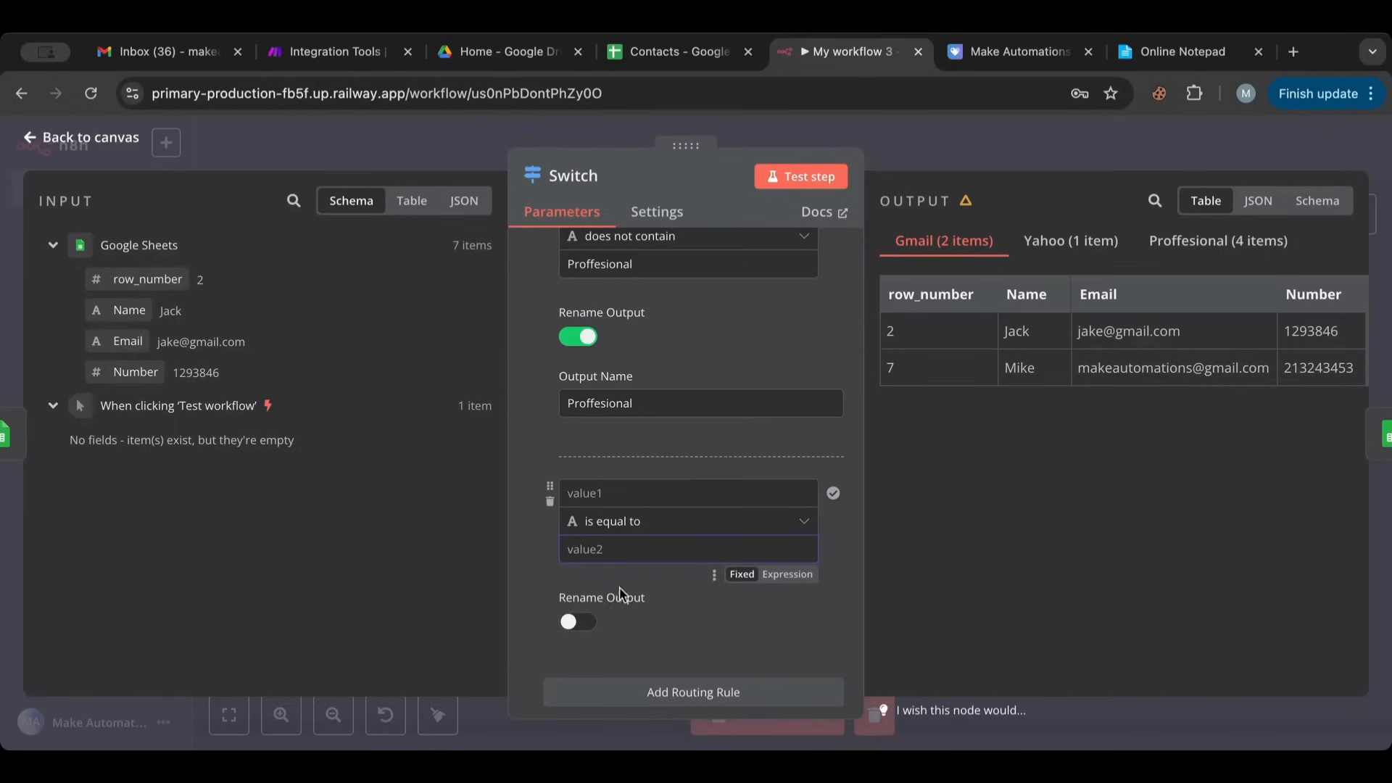
left_click(577, 621)
left_click(598, 683)
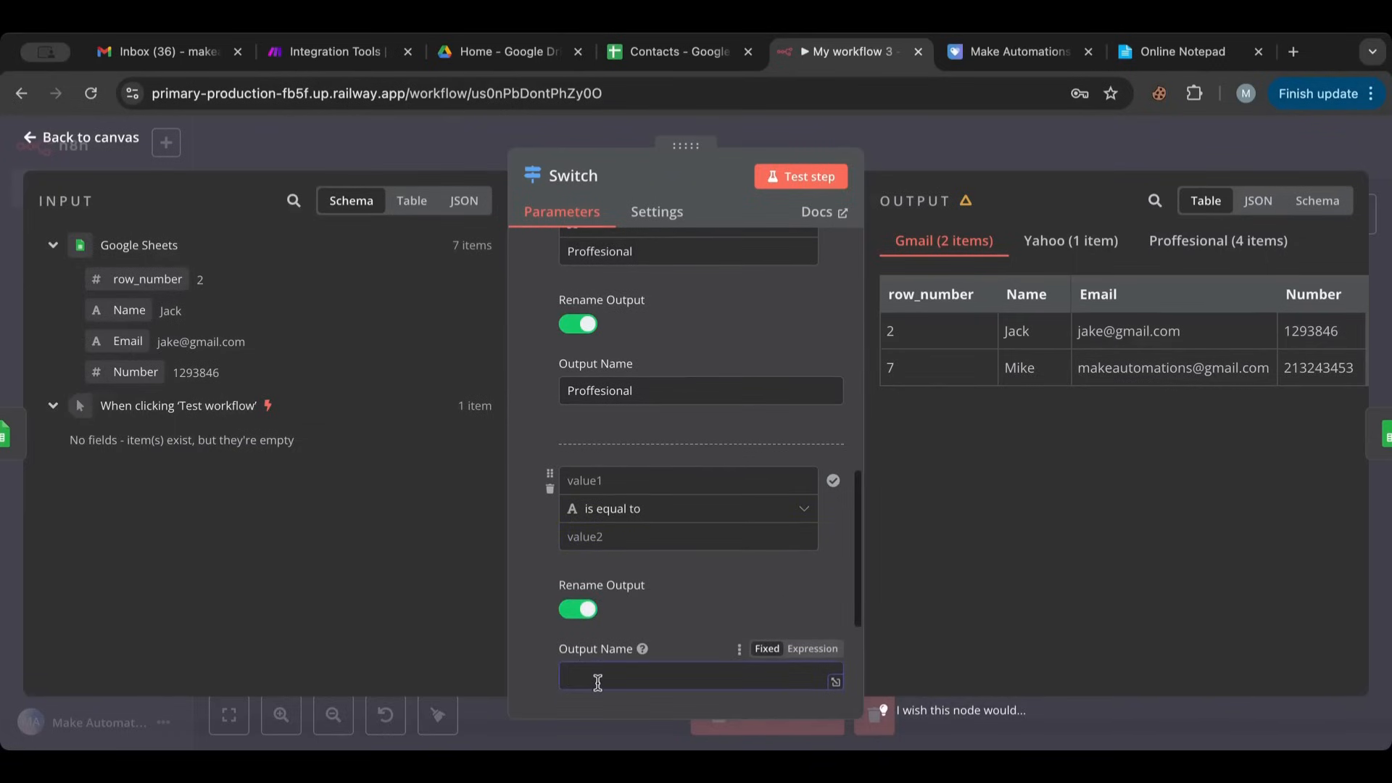
type("google")
- Set the google rule's condition to the contains operator, with {{ $json.Email }} as both its first and second value
scroll(666, 466, "up", 3)
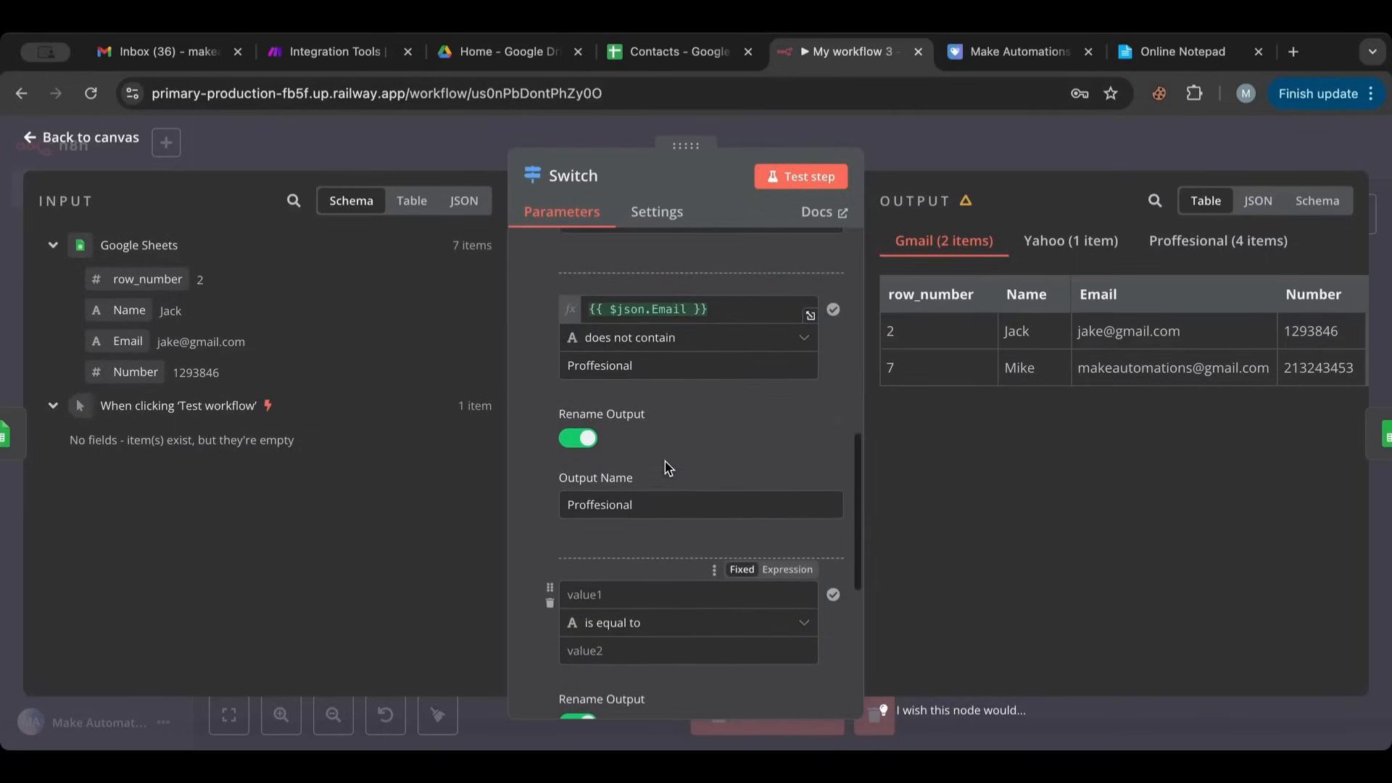
left_click(654, 371)
left_click(728, 303)
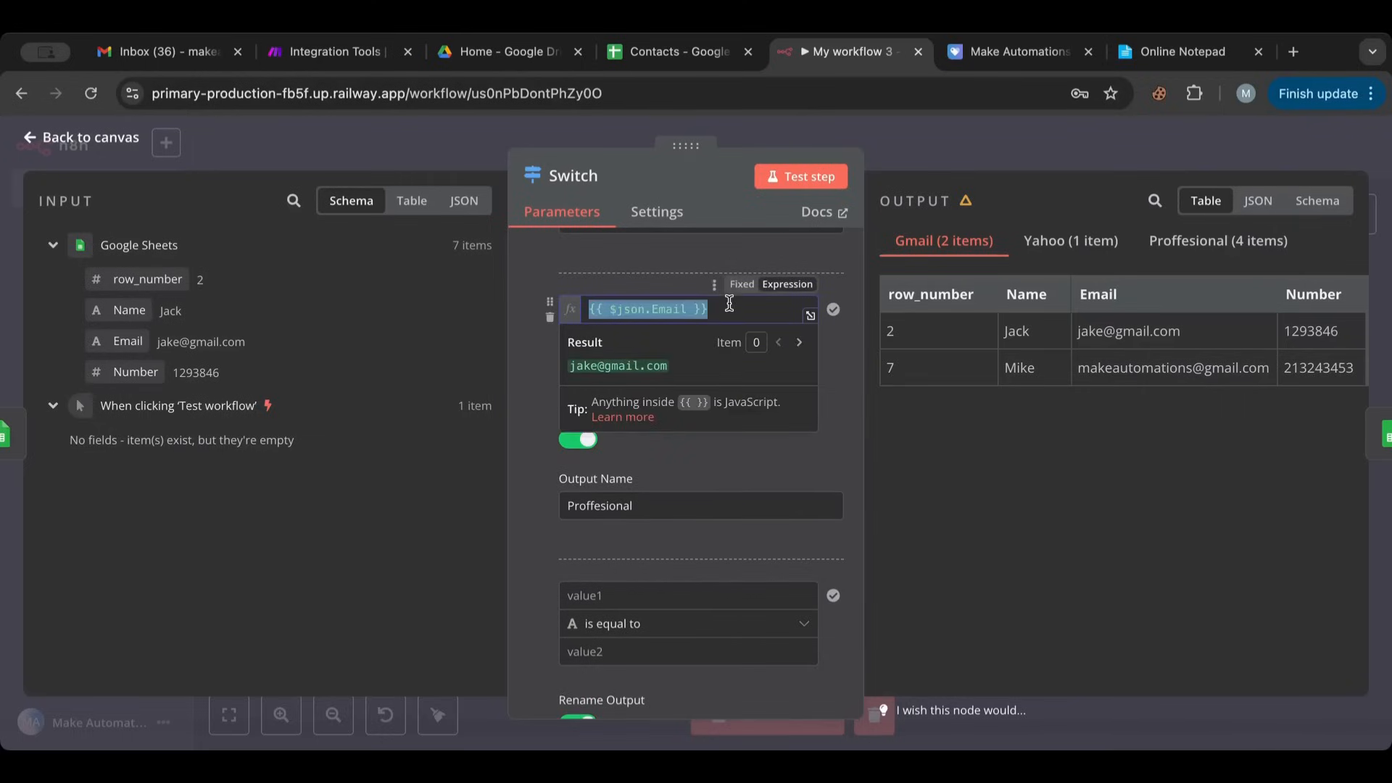
scroll(609, 535, "down", 4)
left_click(638, 332)
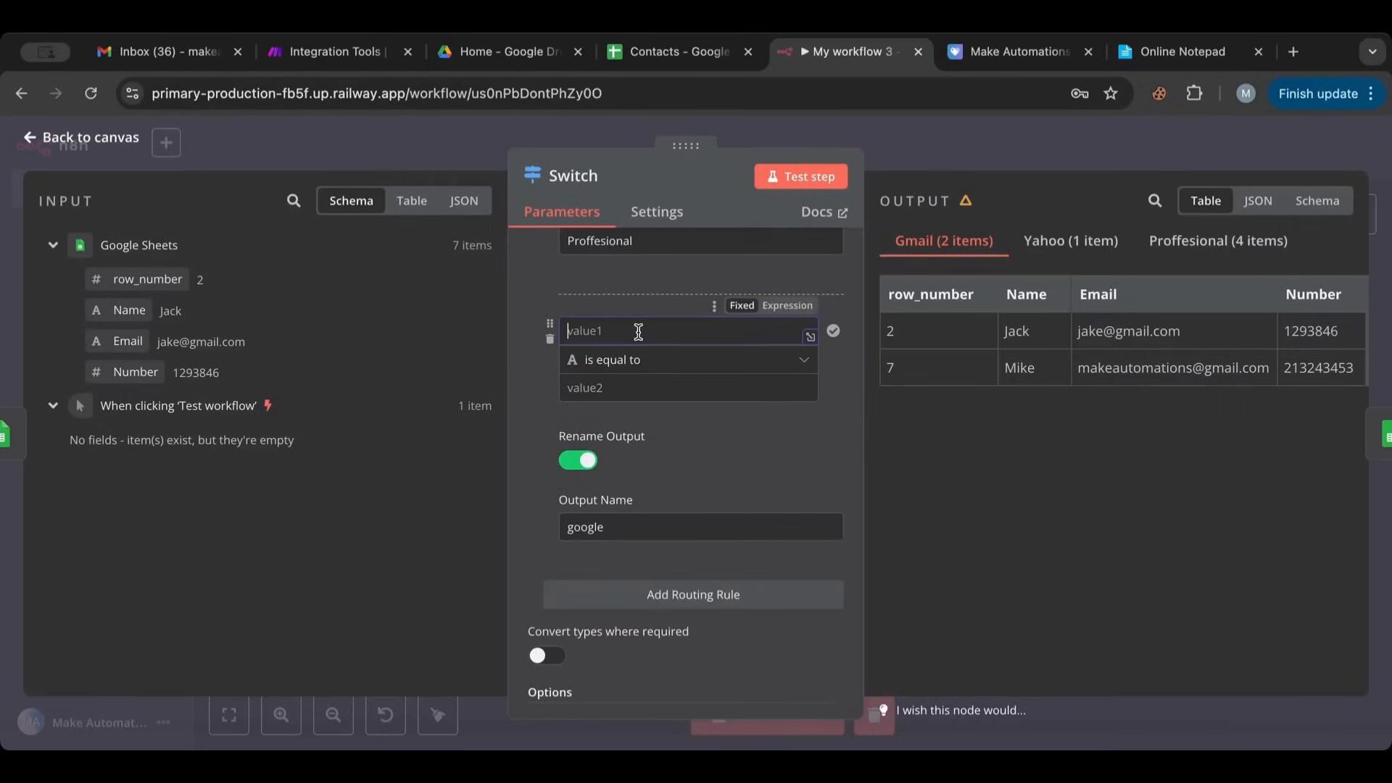
left_click(618, 381)
type("{{ $json.Email }}")
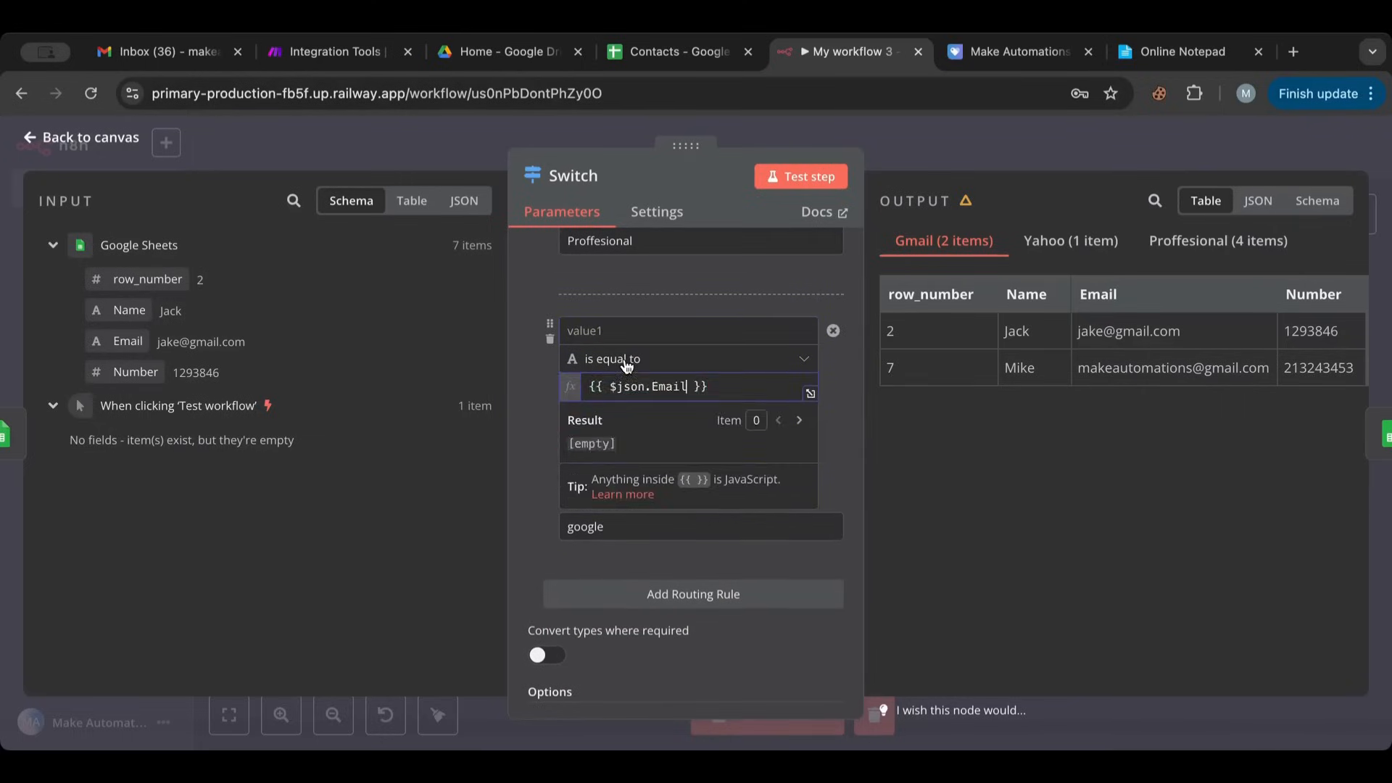
left_click(627, 365)
mouse_move(619, 407)
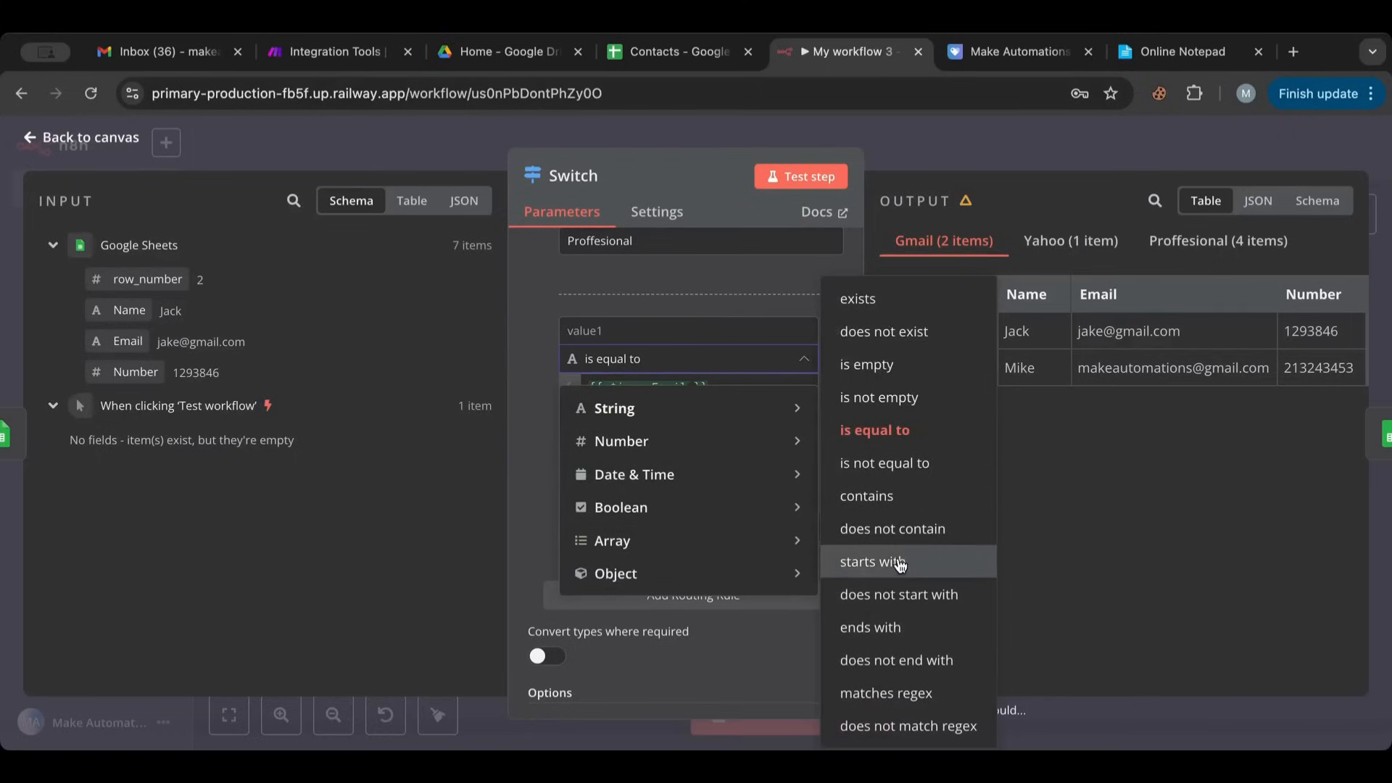
left_click(897, 501)
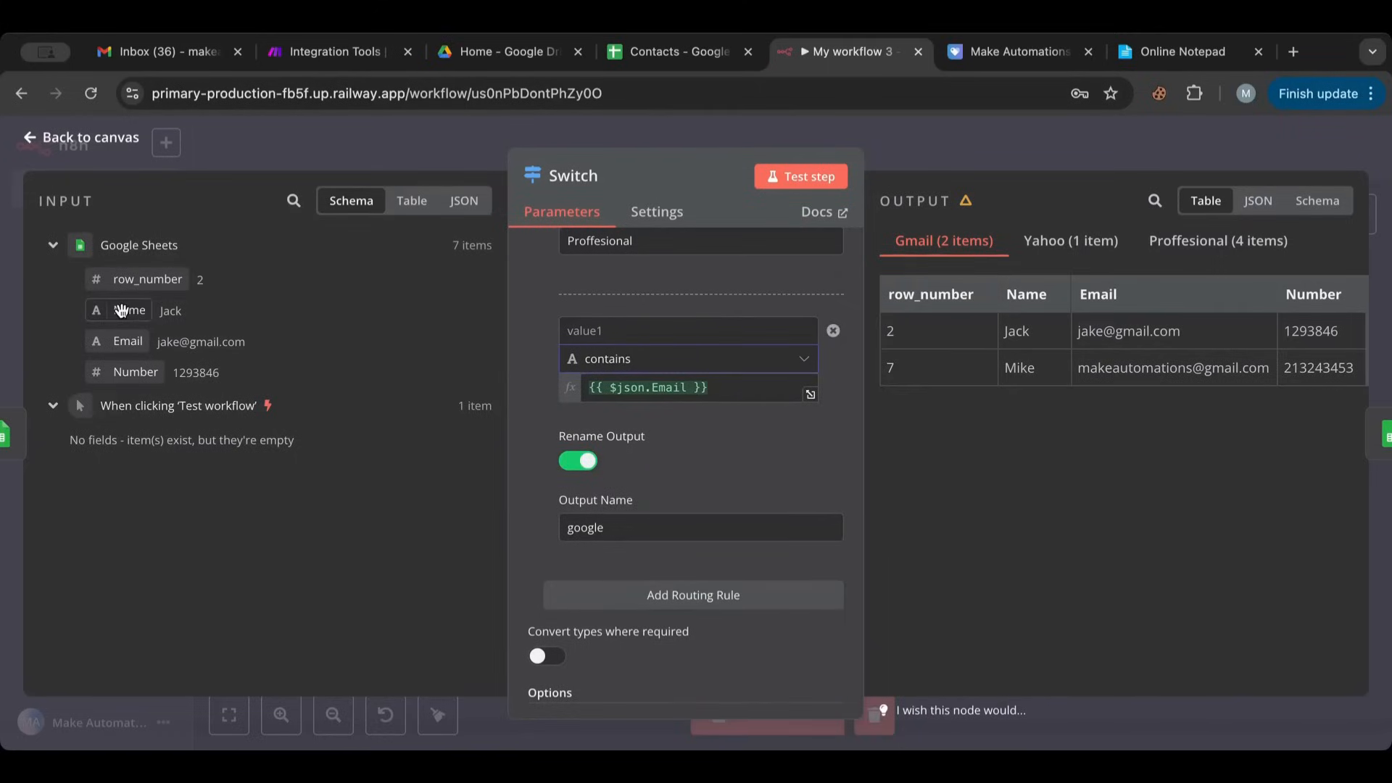
left_click_drag(115, 342, 572, 331)
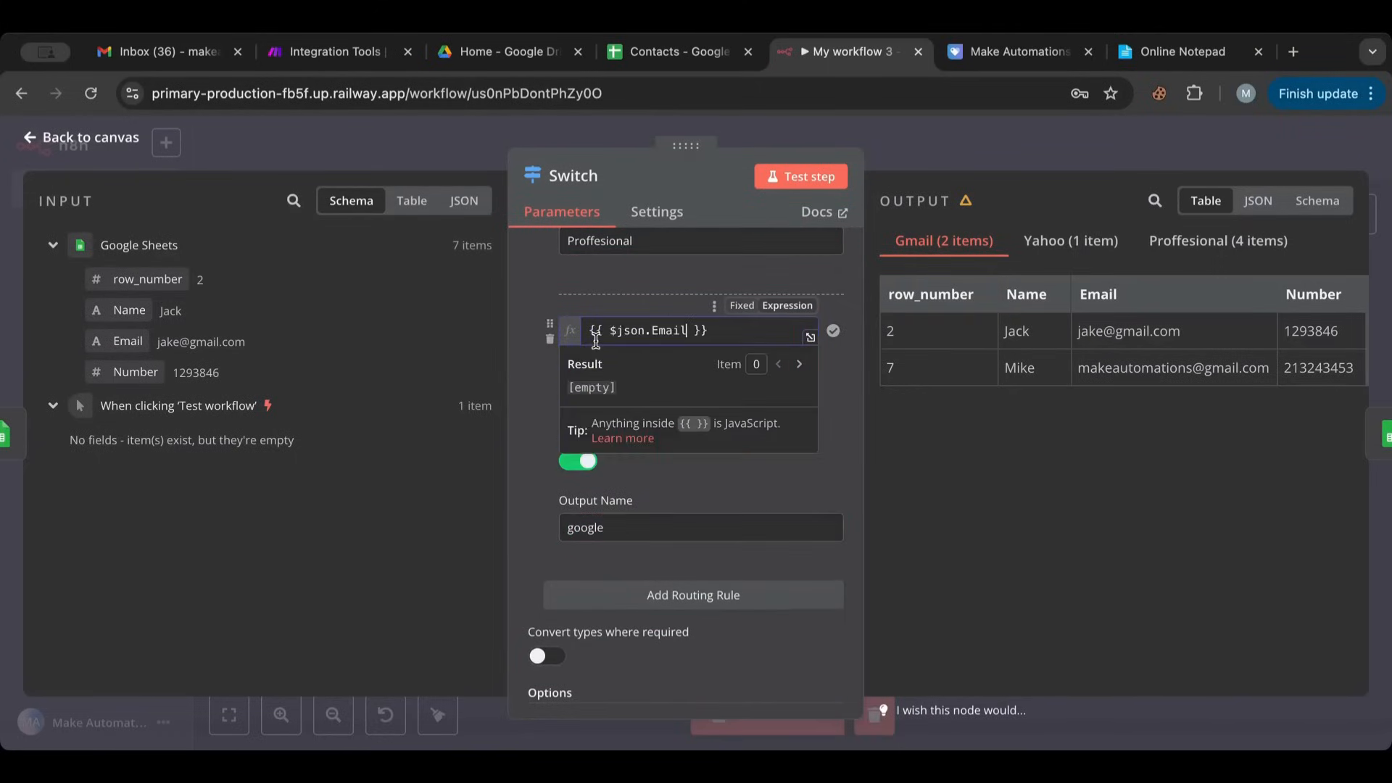
left_click(82, 138)
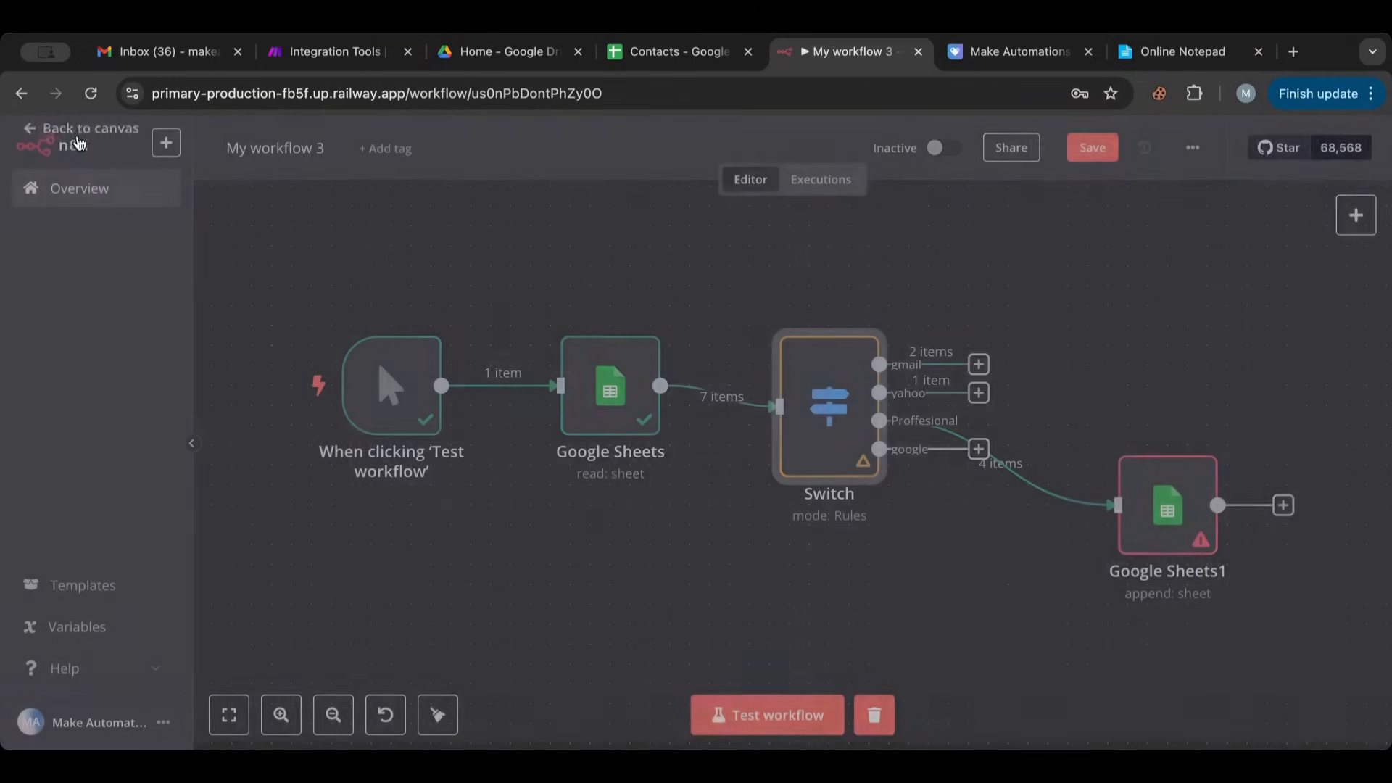
- Disconnect the Google Sheets append node from the Switch node's Proffesional output and test the workflow
left_click(774, 716)
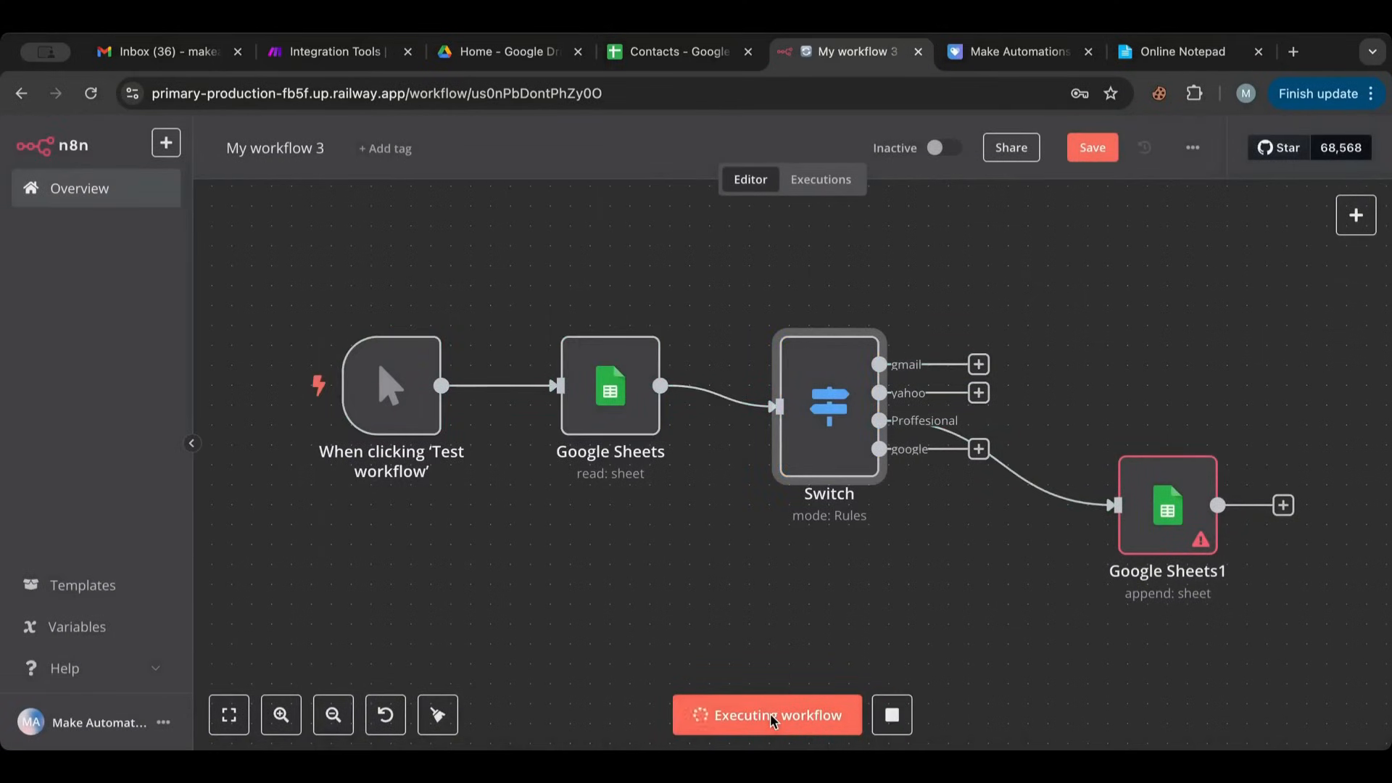
left_click(1019, 461)
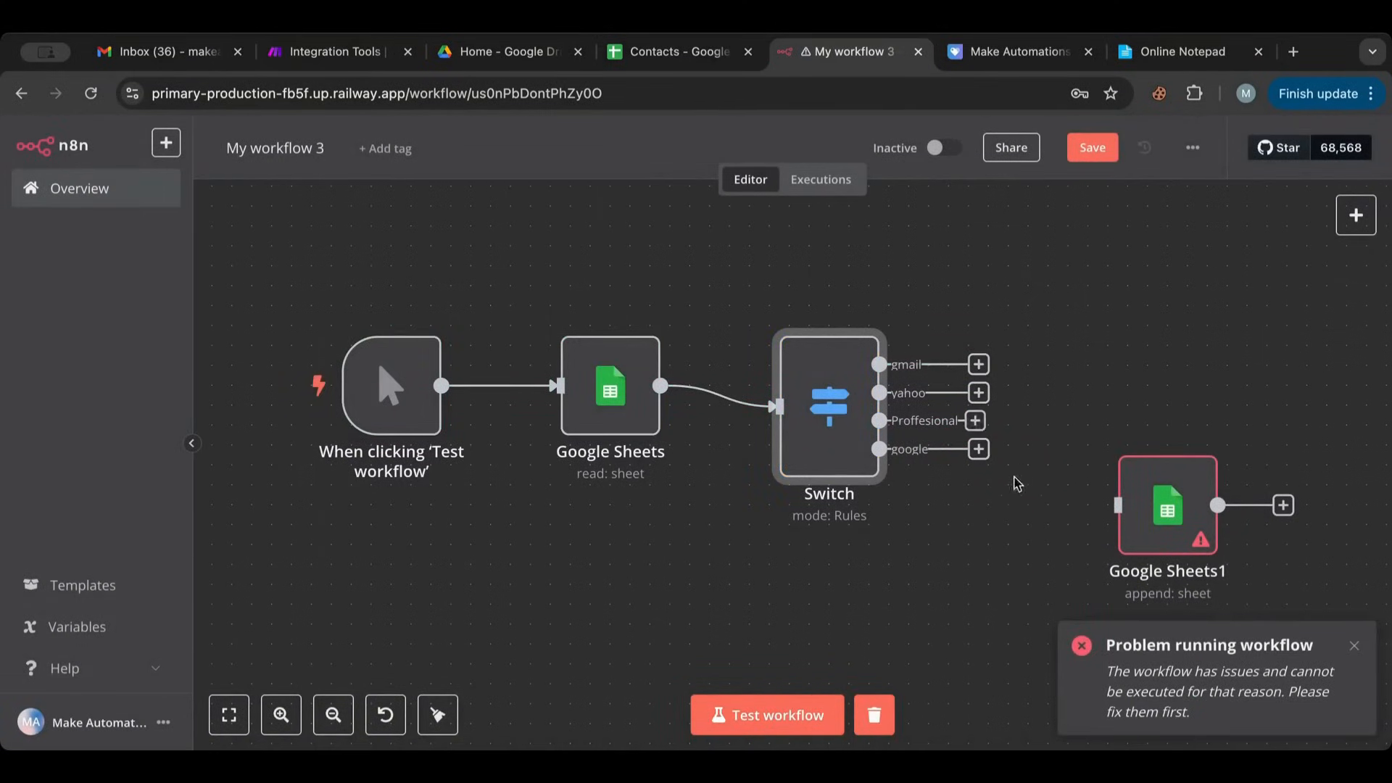
left_click(772, 714)
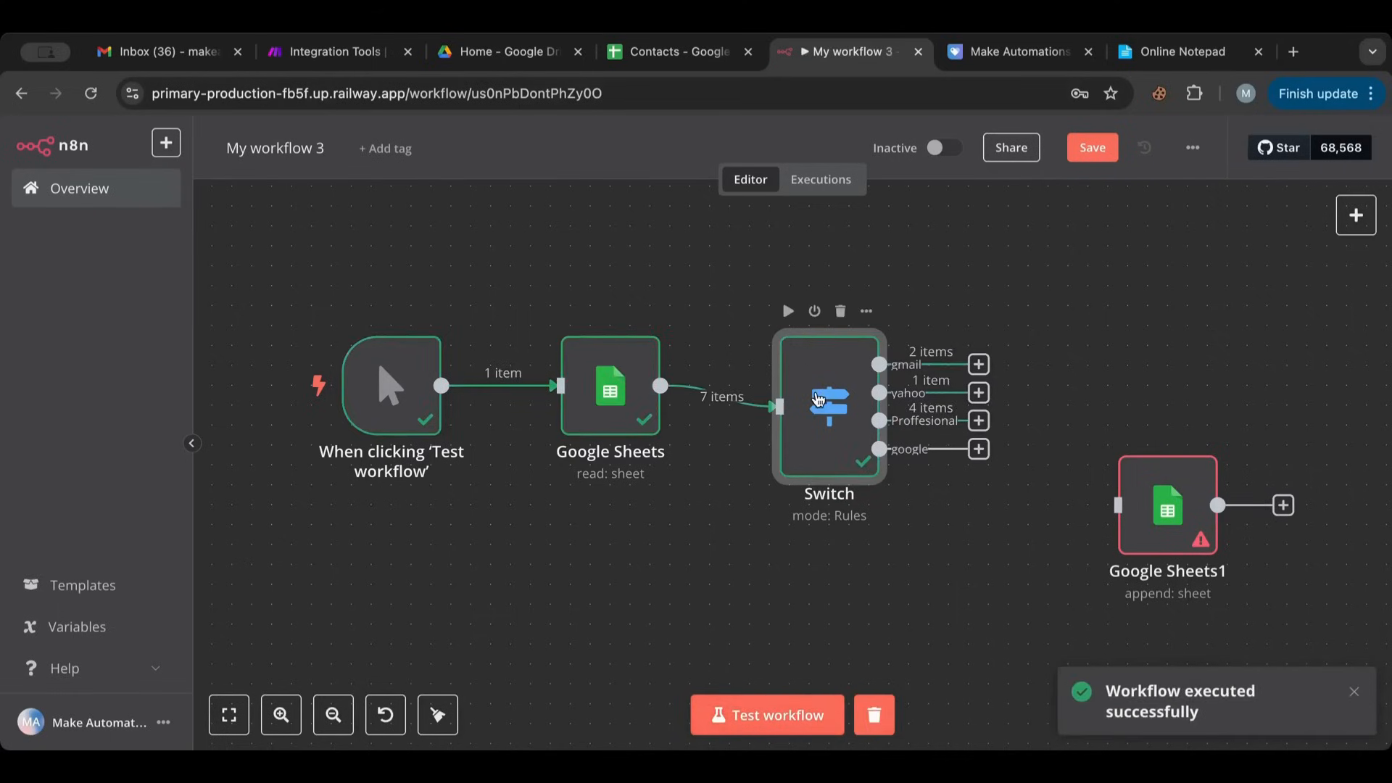
- Move the google rule above the Proffesional rule in the Switch node and set its comparison value to google
double_click(818, 399)
scroll(602, 391, "down", 10)
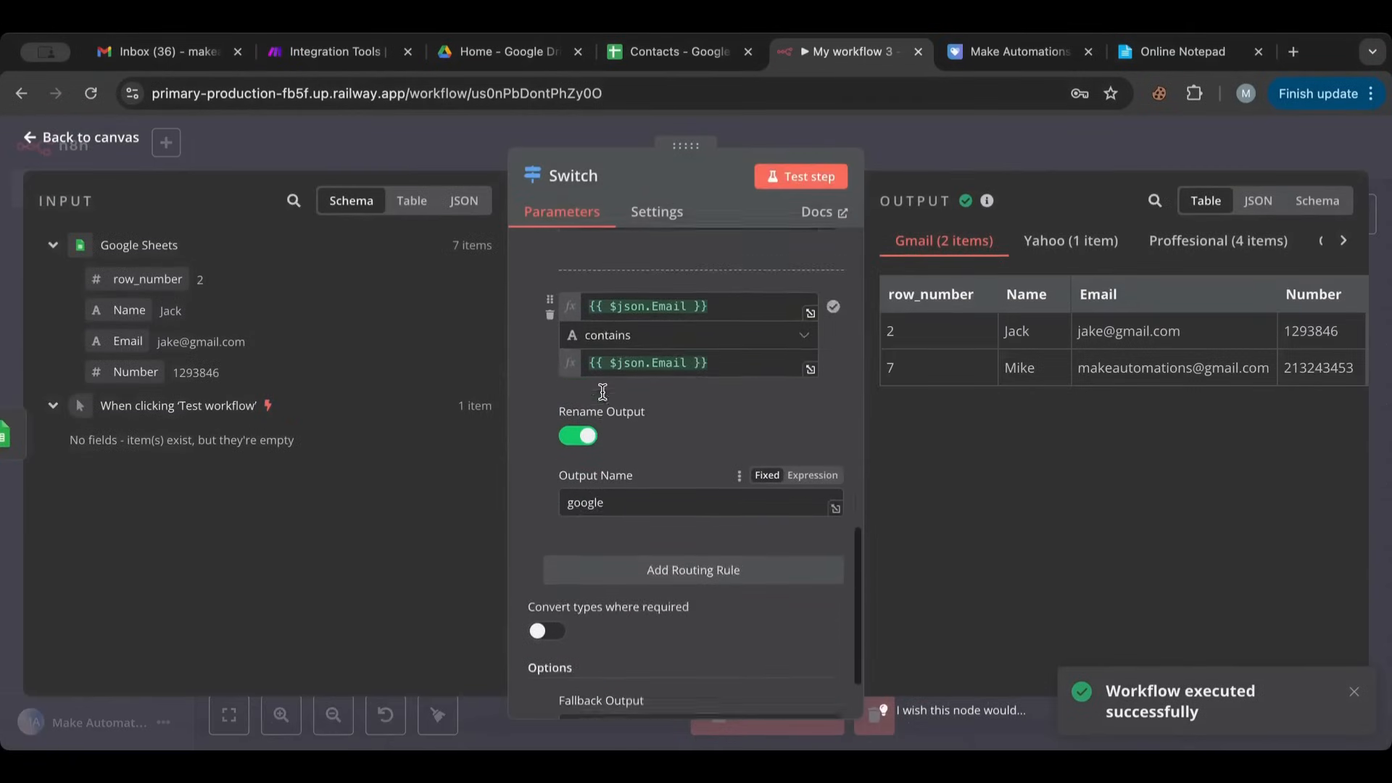
scroll(603, 392, "up", 5)
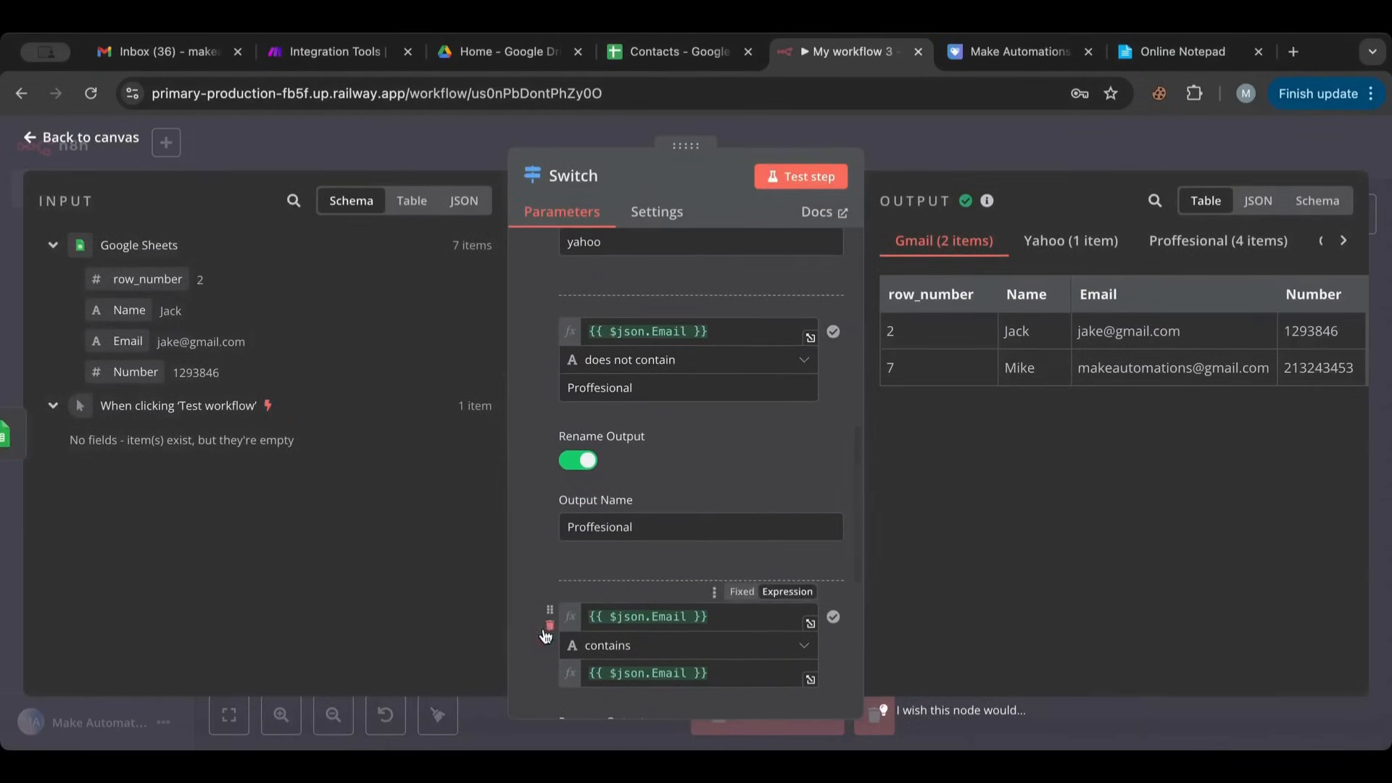
left_click_drag(551, 609, 565, 333)
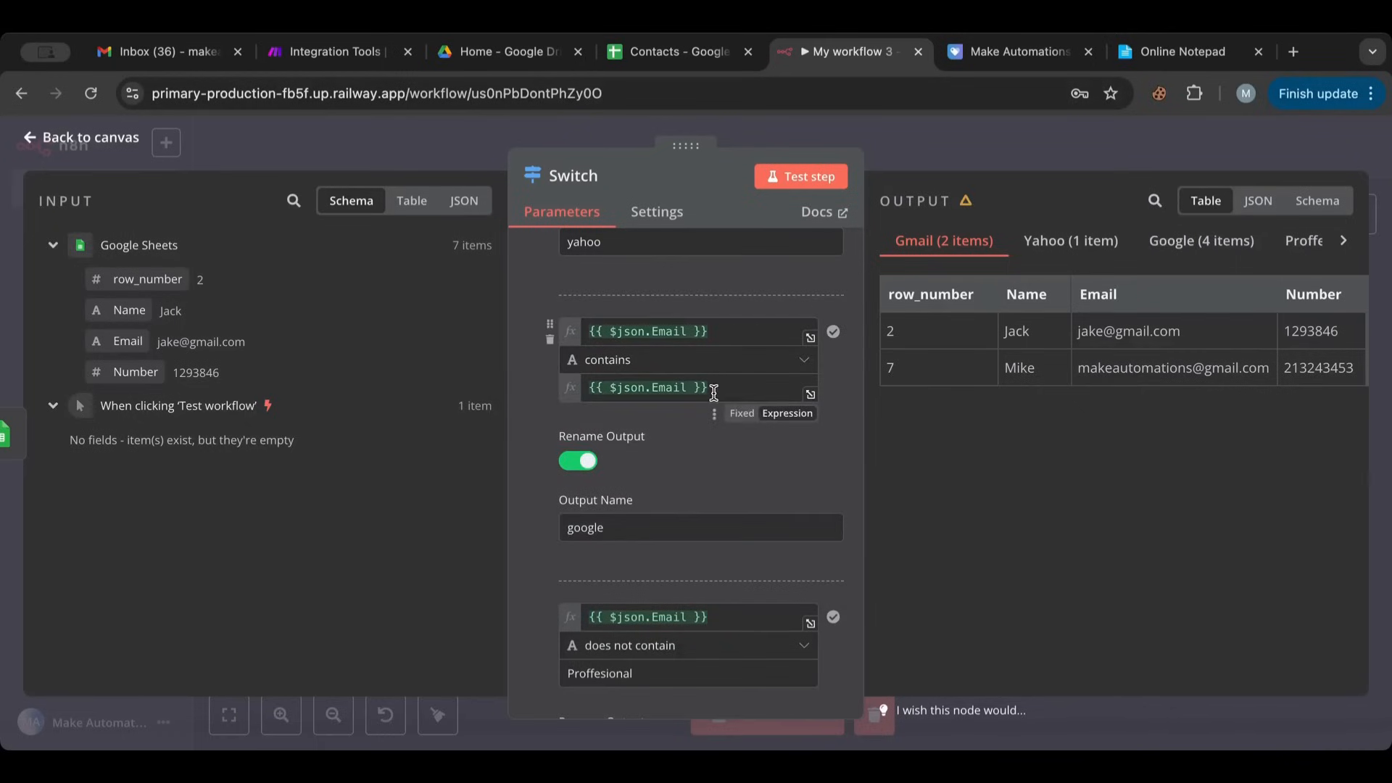
left_click_drag(714, 388, 464, 396)
type("google")
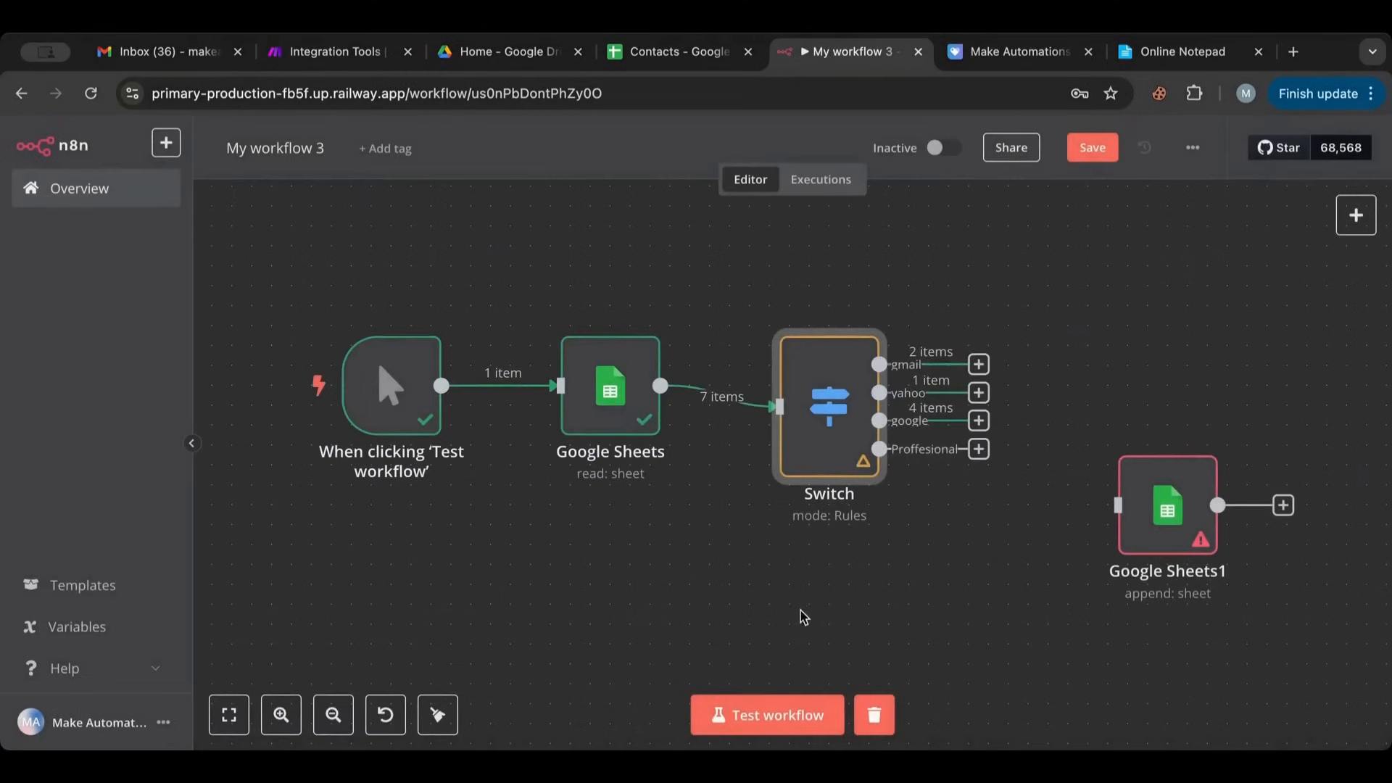
left_click(51, 138)
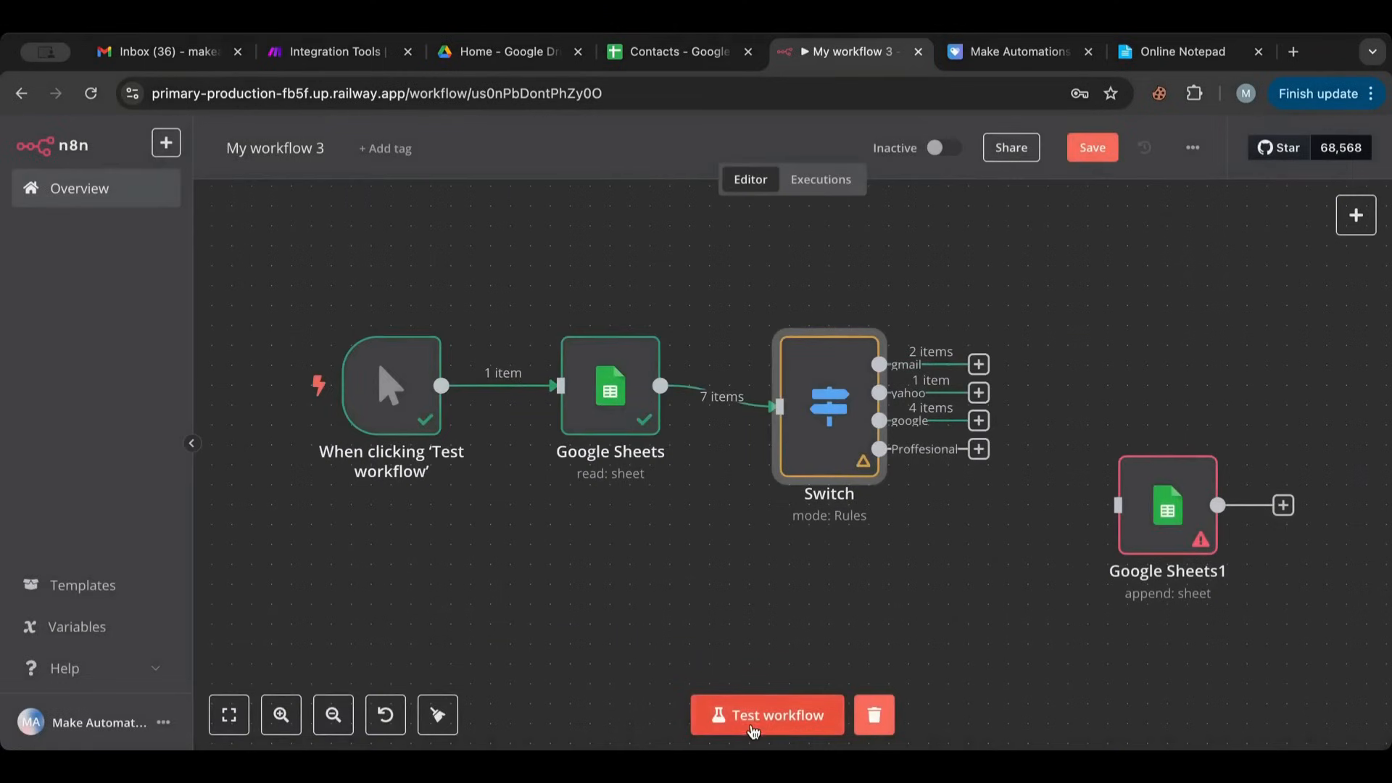
- Test the workflow and review the items in the Switch node's Google, Proffesional, Yahoo and Gmail outputs
left_click(753, 729)
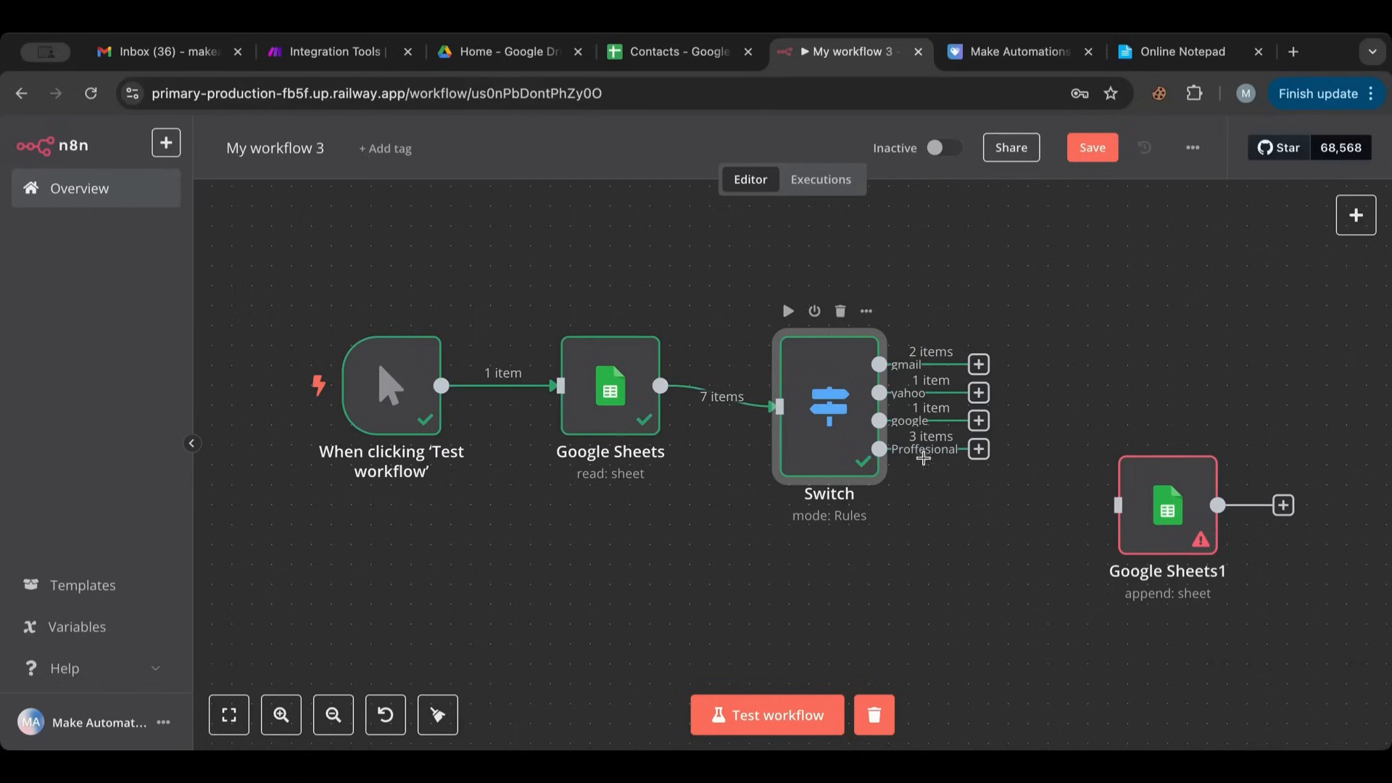
double_click(803, 458)
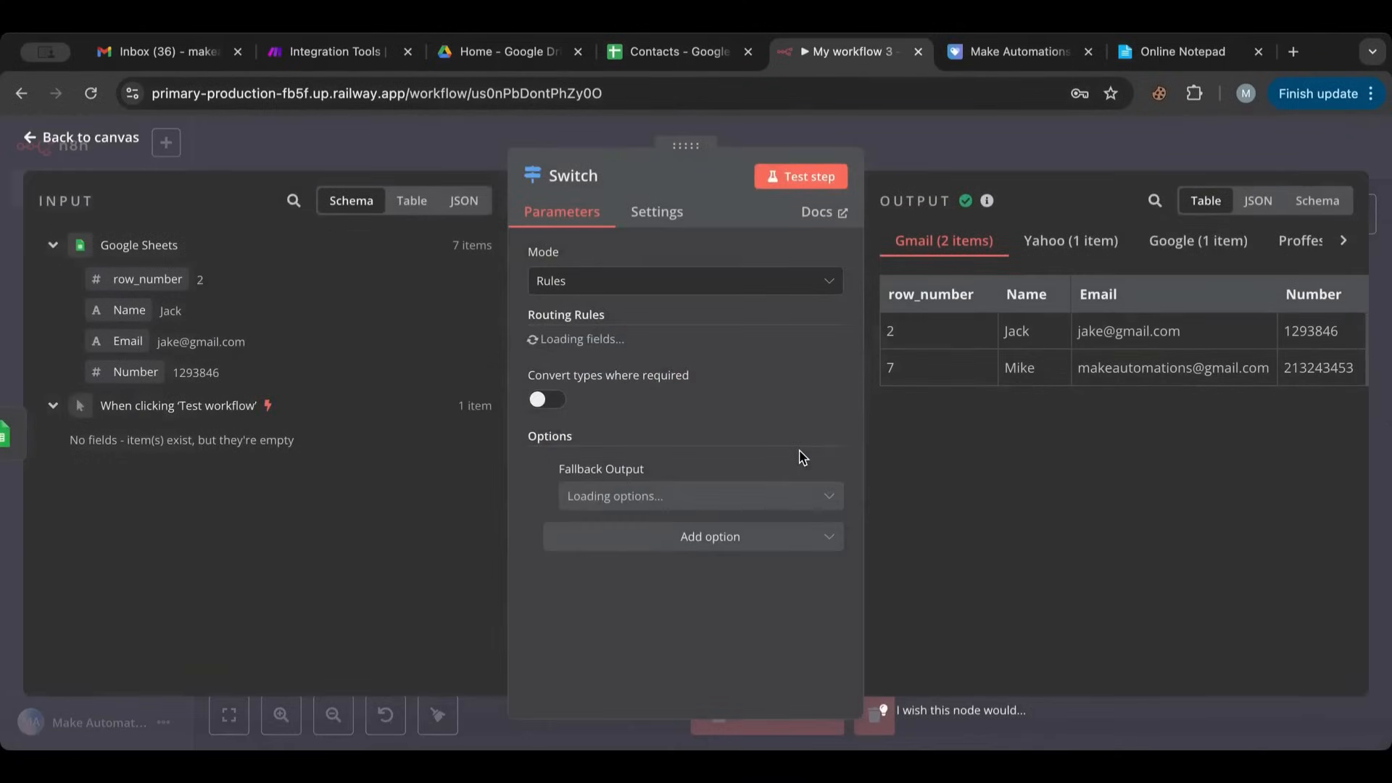
left_click(1160, 241)
left_click(1285, 241)
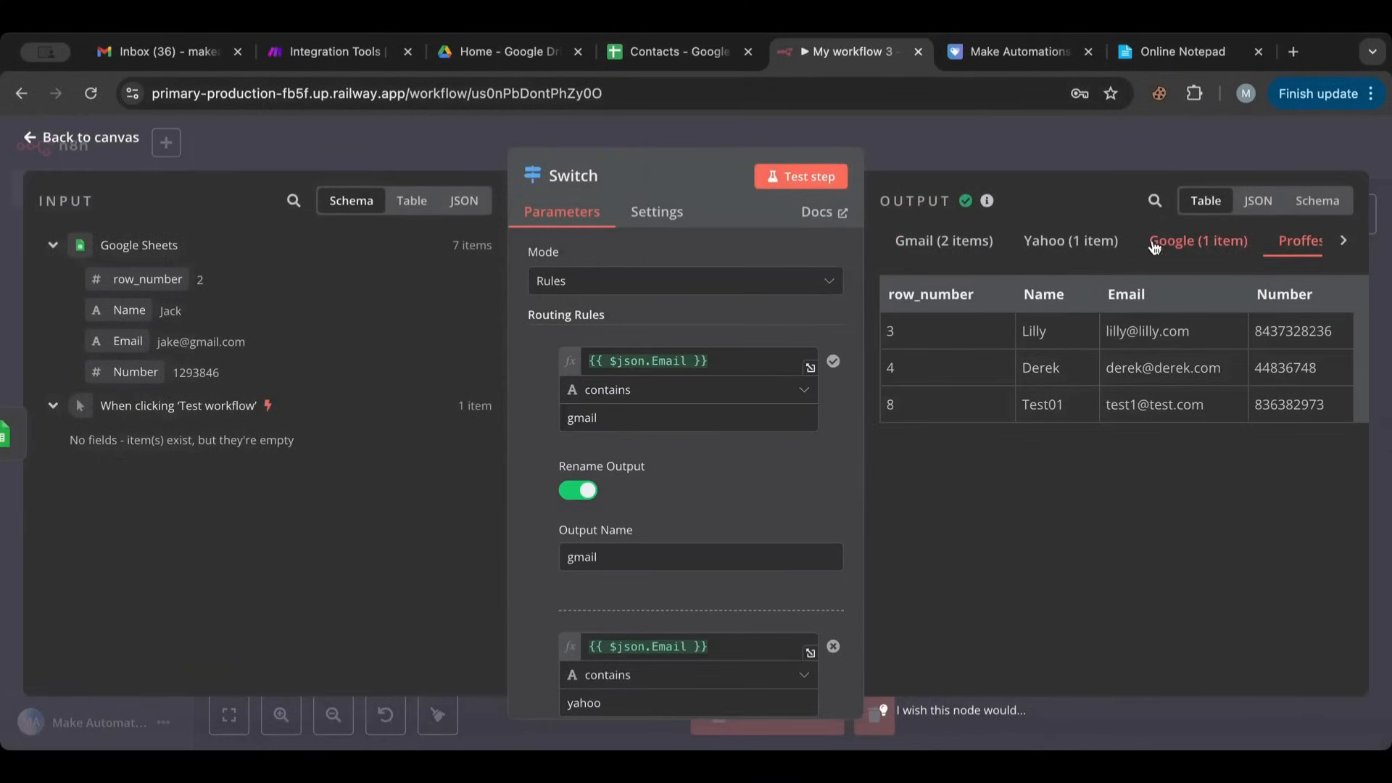
left_click(1154, 245)
left_click(1071, 241)
left_click(944, 240)
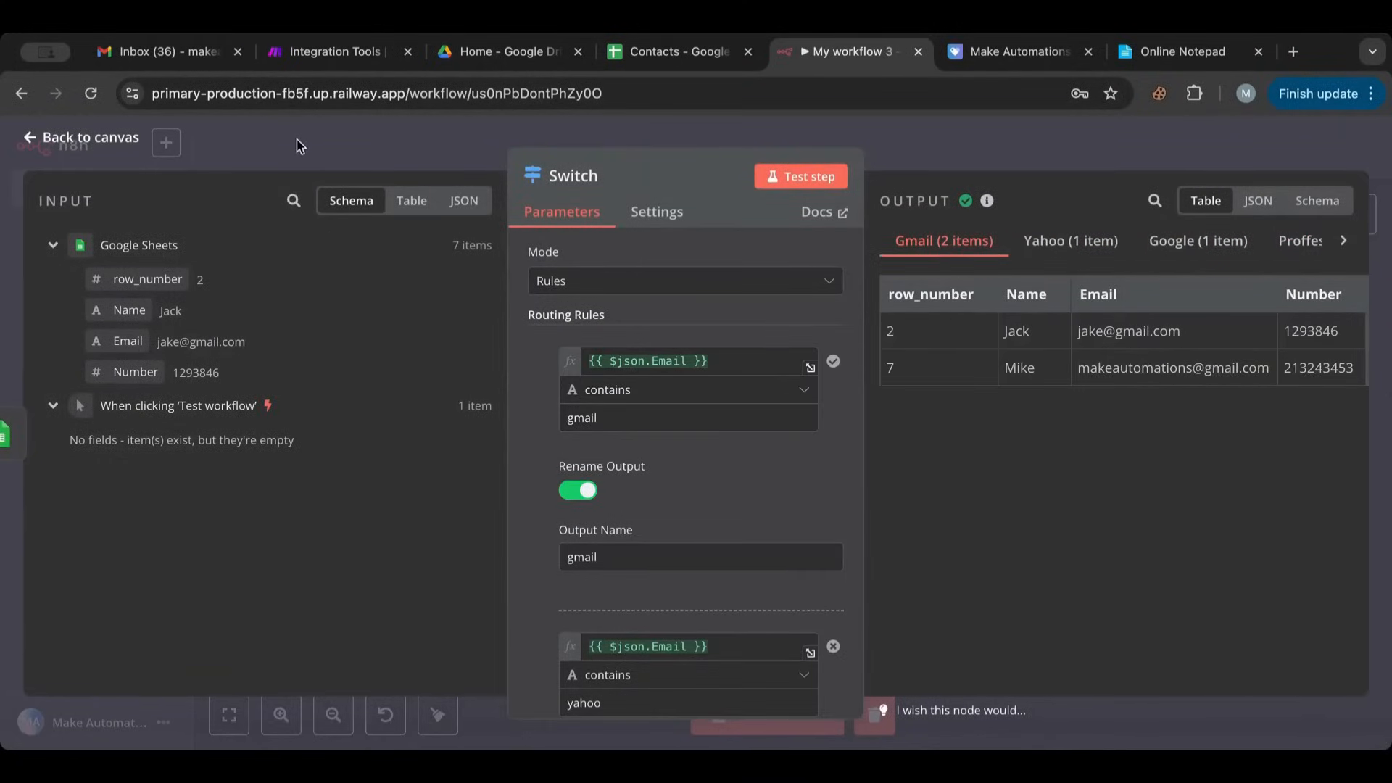
left_click(79, 148)
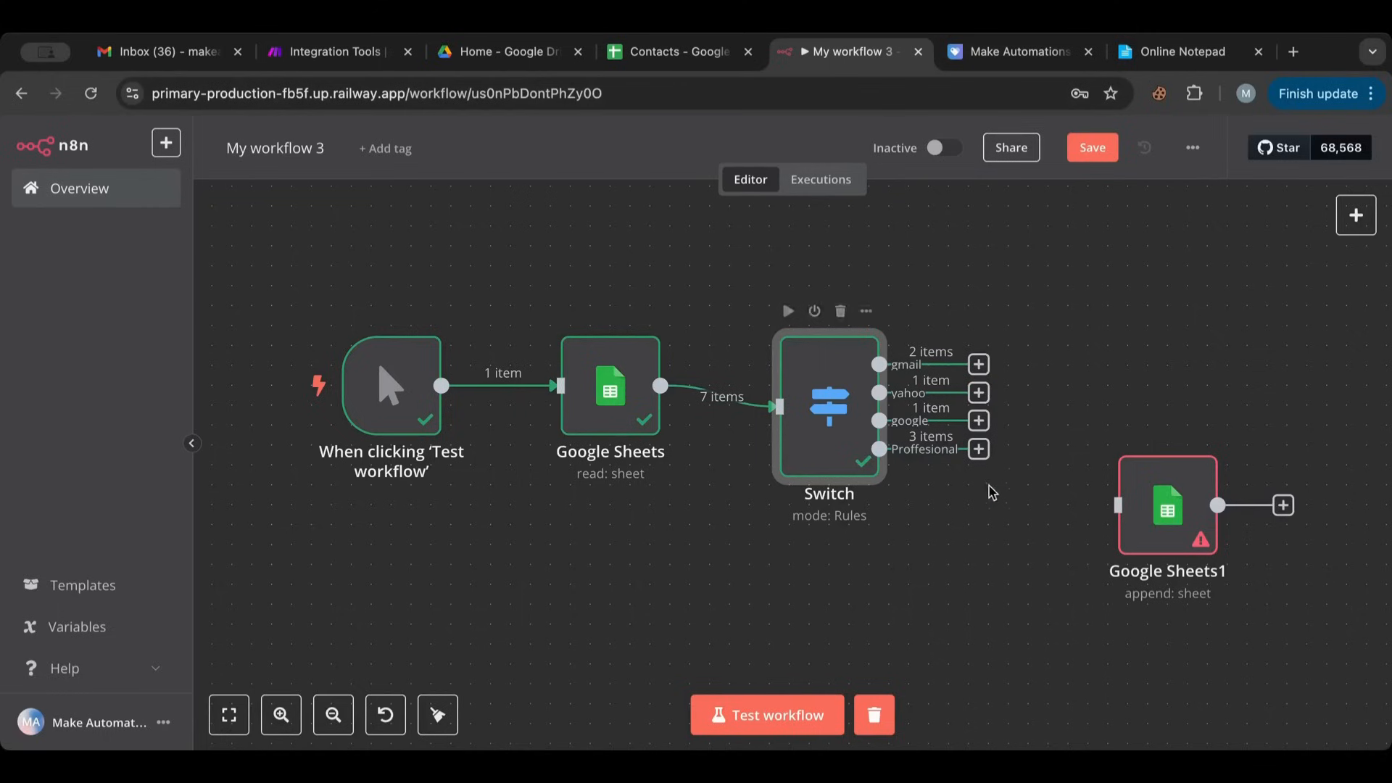
- Align the Switch node with the Google Sheets read node and connect its Proffesional output to the Google Sheets append node
left_click_drag(853, 368, 852, 348)
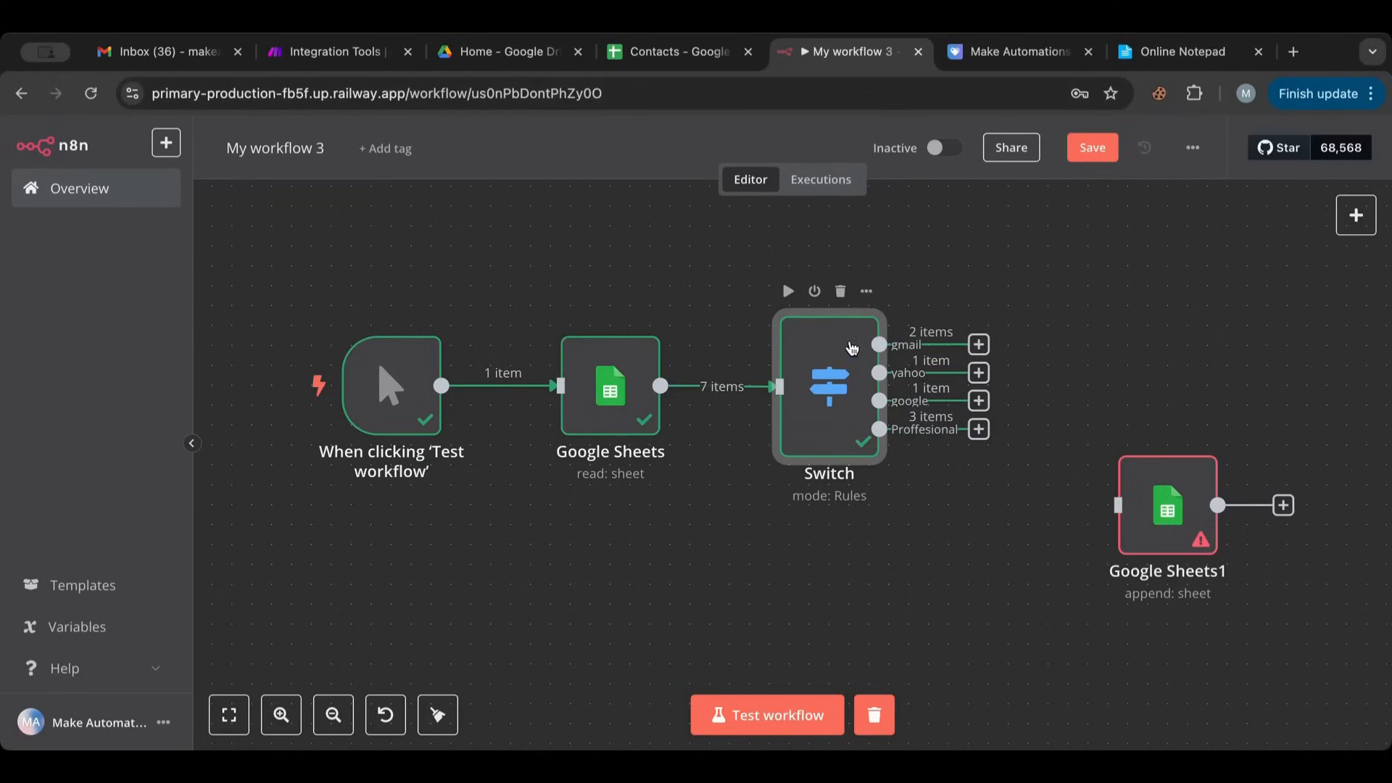
left_click_drag(980, 429, 1136, 515)
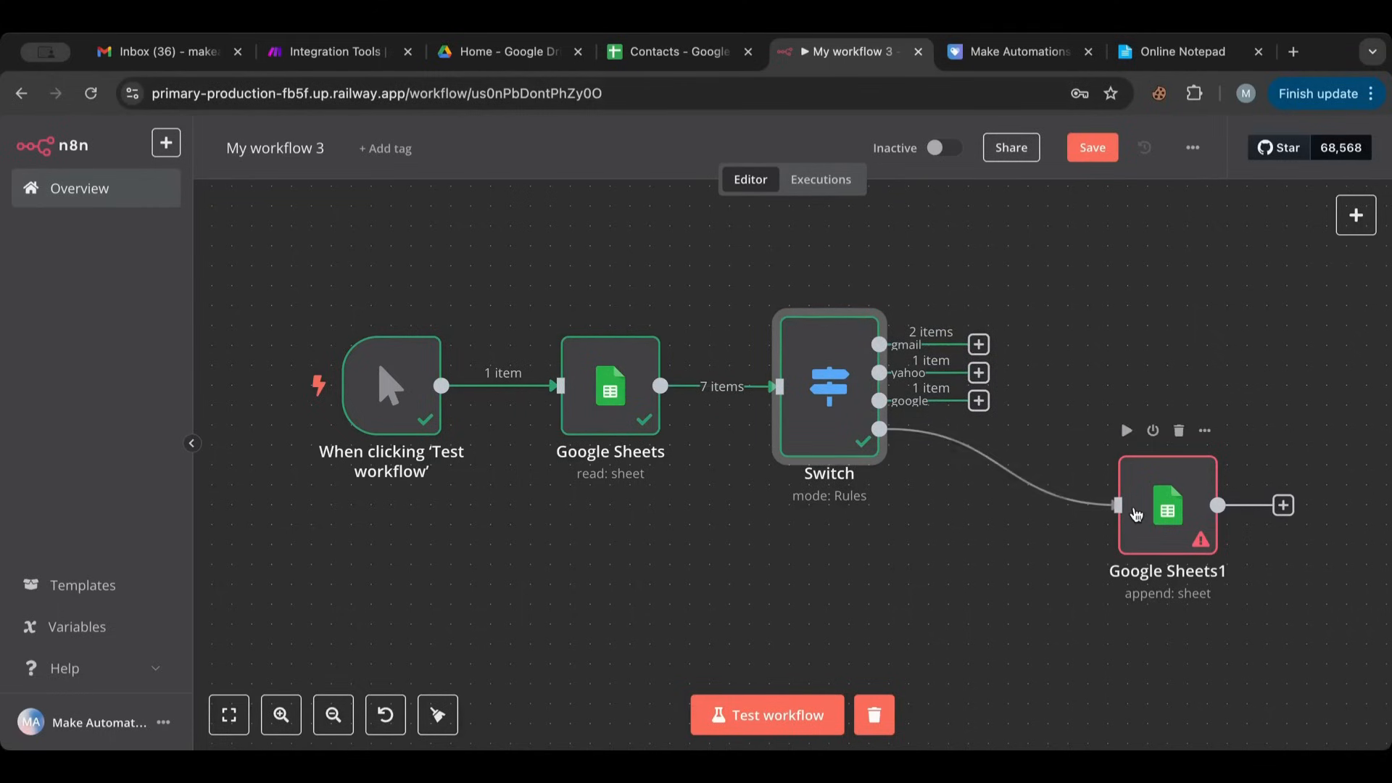
left_click(1169, 232)
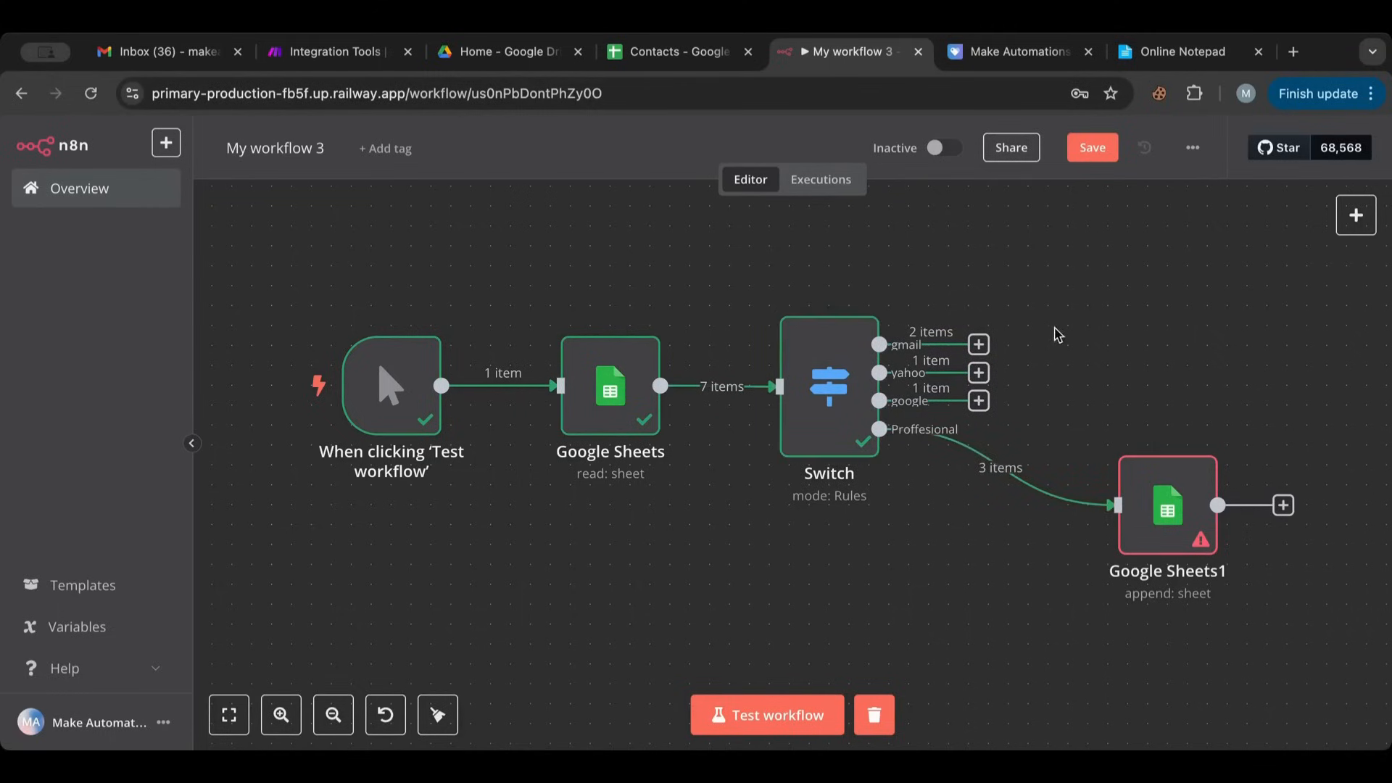
scroll(1051, 301, "left", 1)
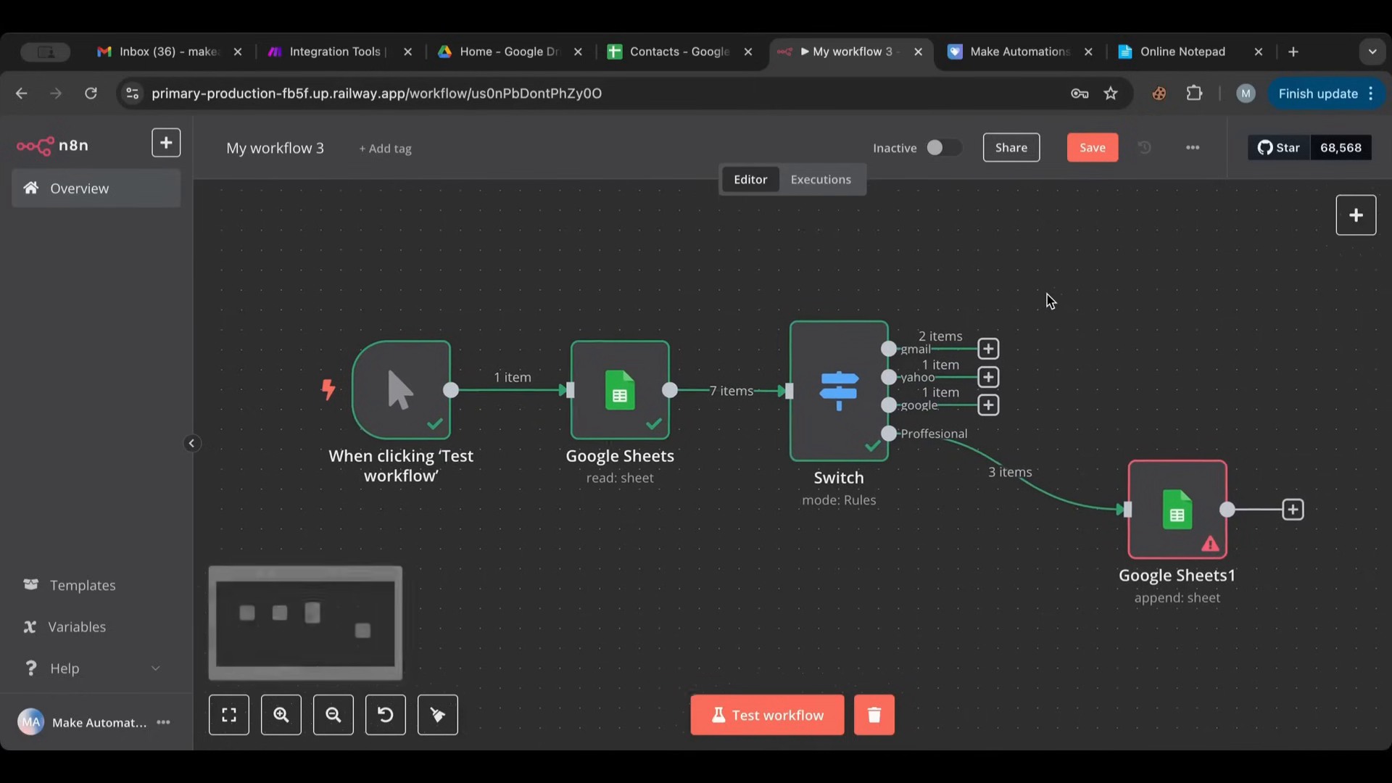